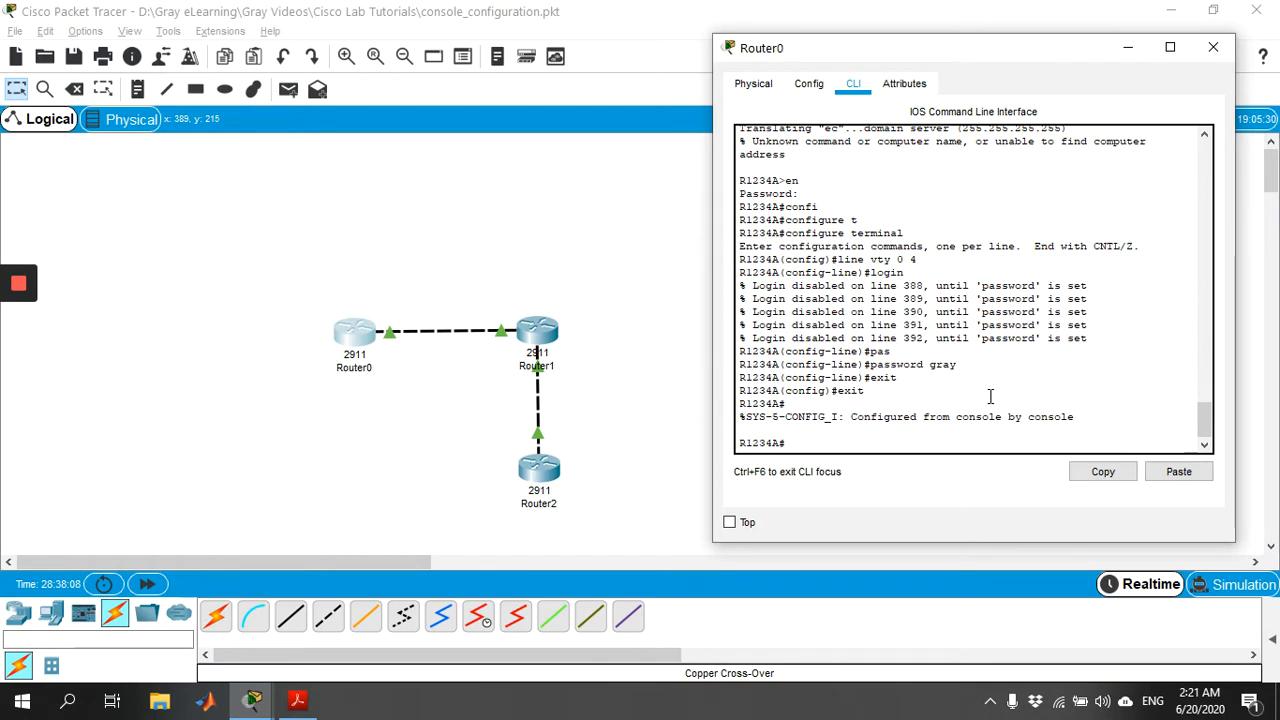
Step: Log out of Router0's console and log back into privileged mode with the enable password
type("xit")
key("Return")
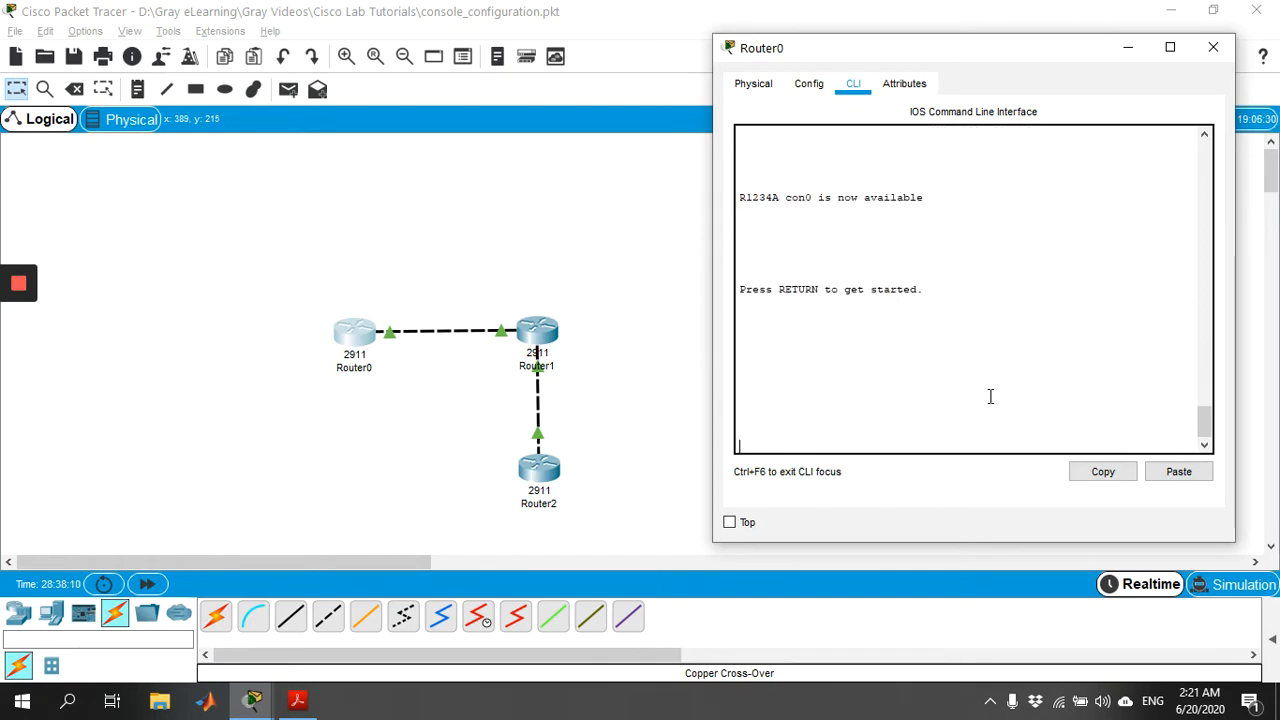
key("Return")
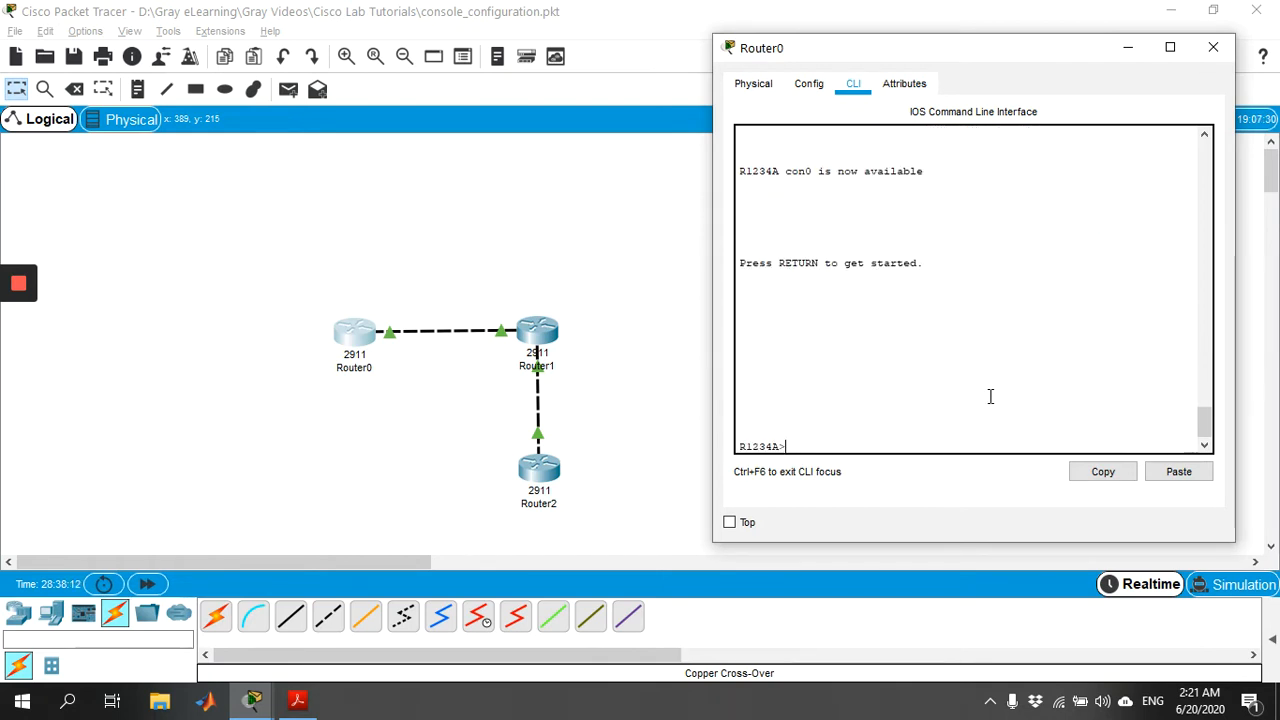
type("exit")
key("Return")
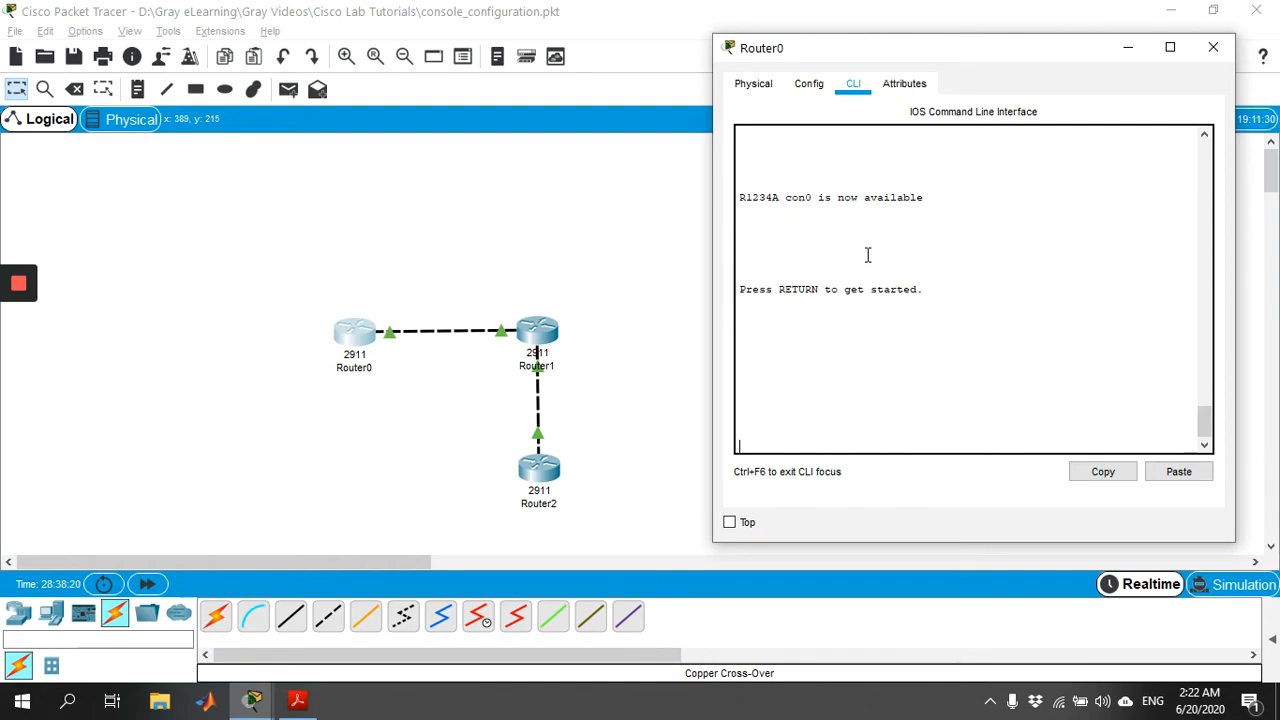
key("Return")
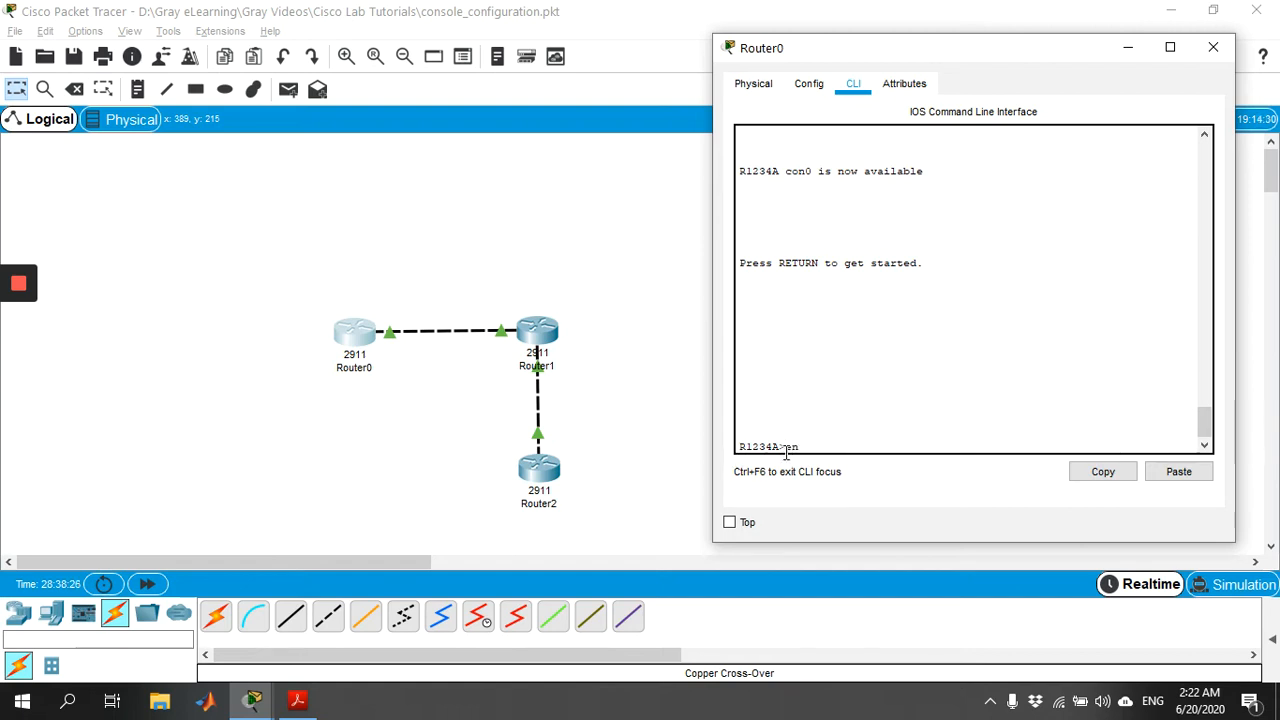
type("en")
key("Tab")
key("Return")
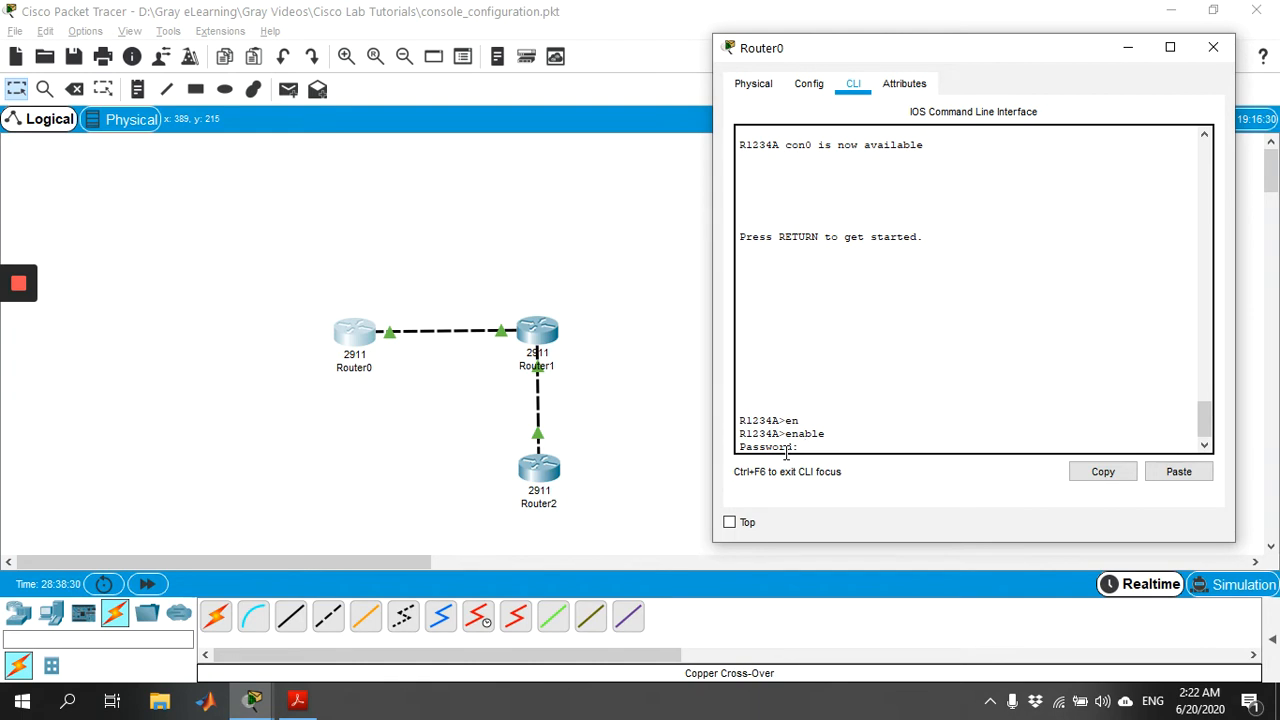
key("Return")
Step: Display Router0's running-config, highlighting hostname R1234A and the enable password line
type("show r")
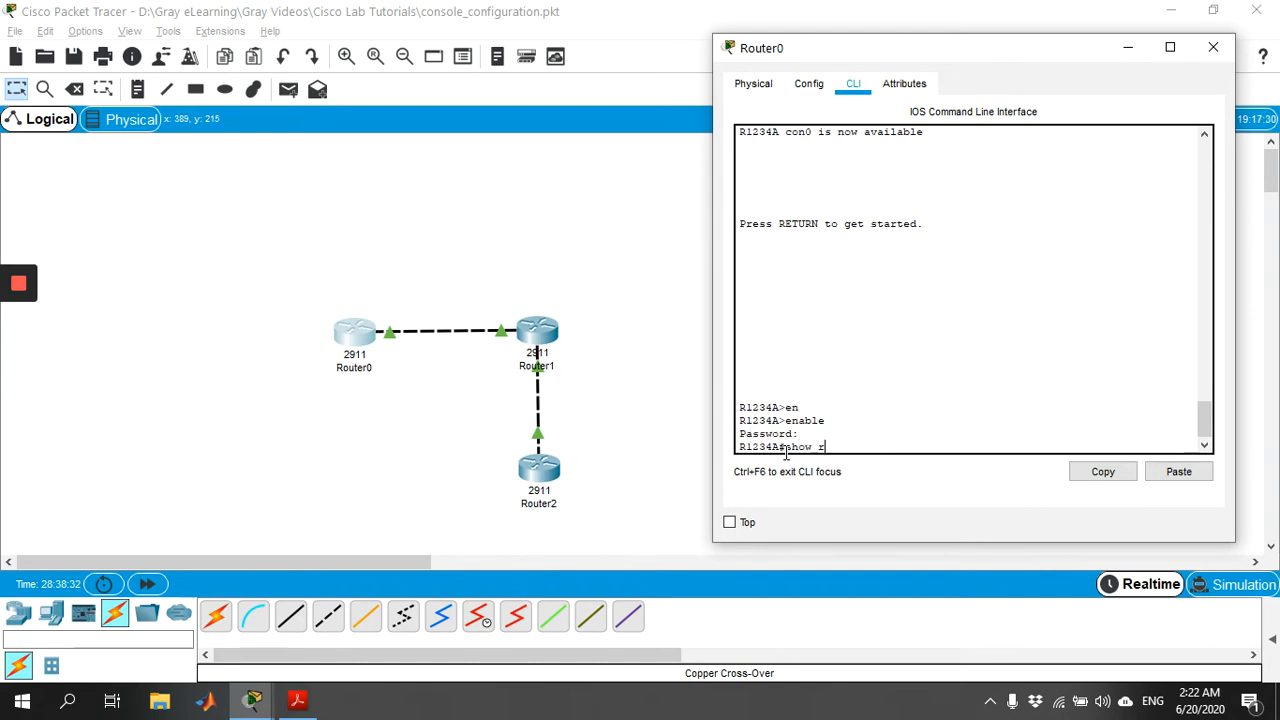
type("un")
key("Tab")
key("Return")
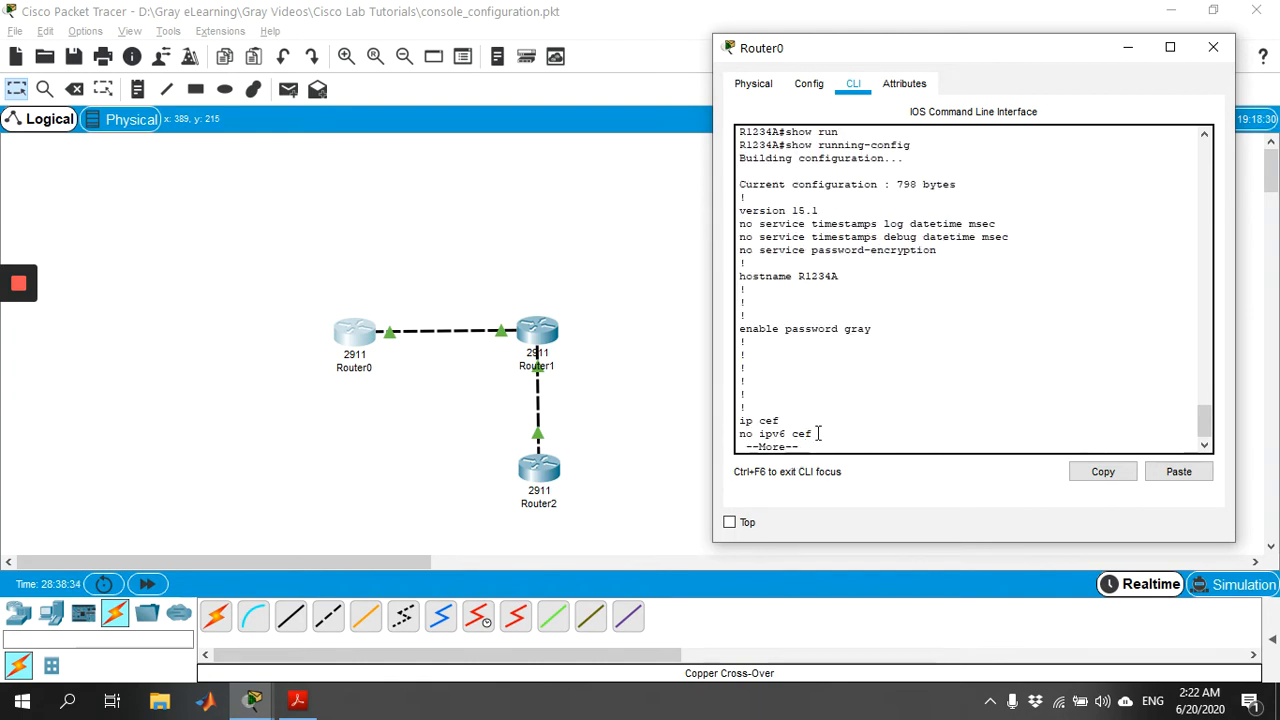
left_click_drag(845, 277, 736, 278)
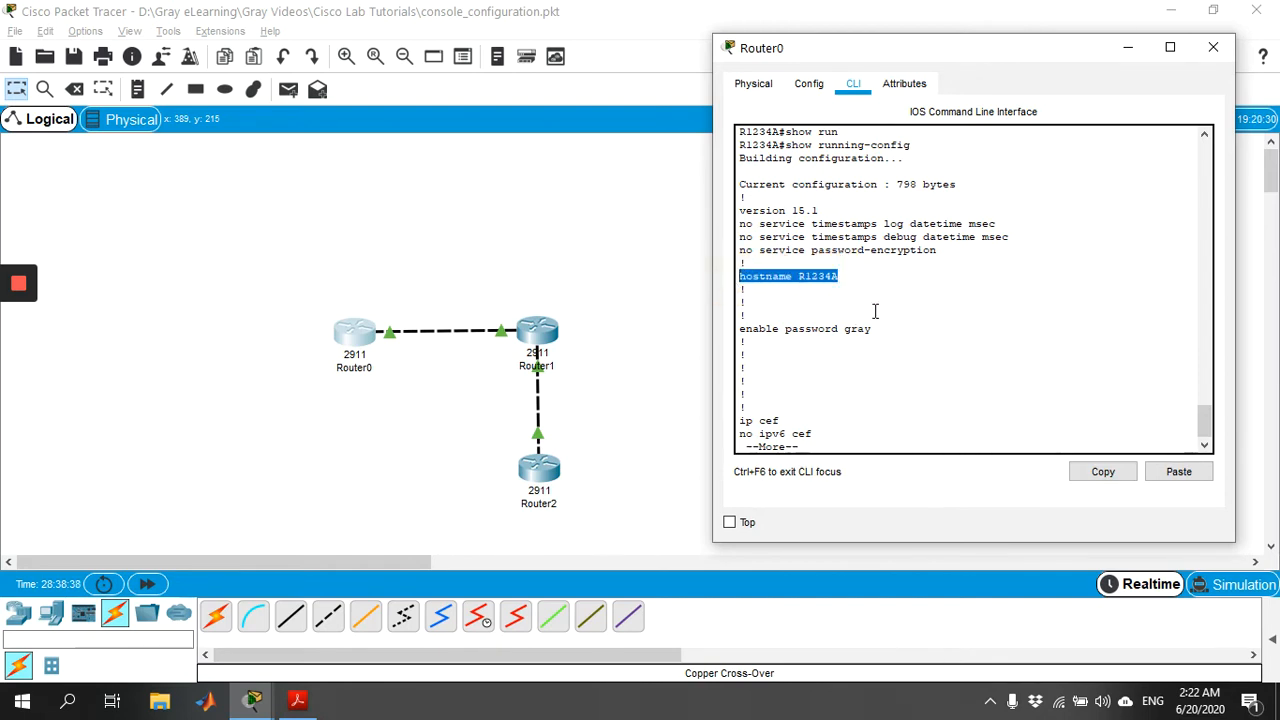
left_click_drag(878, 328, 740, 329)
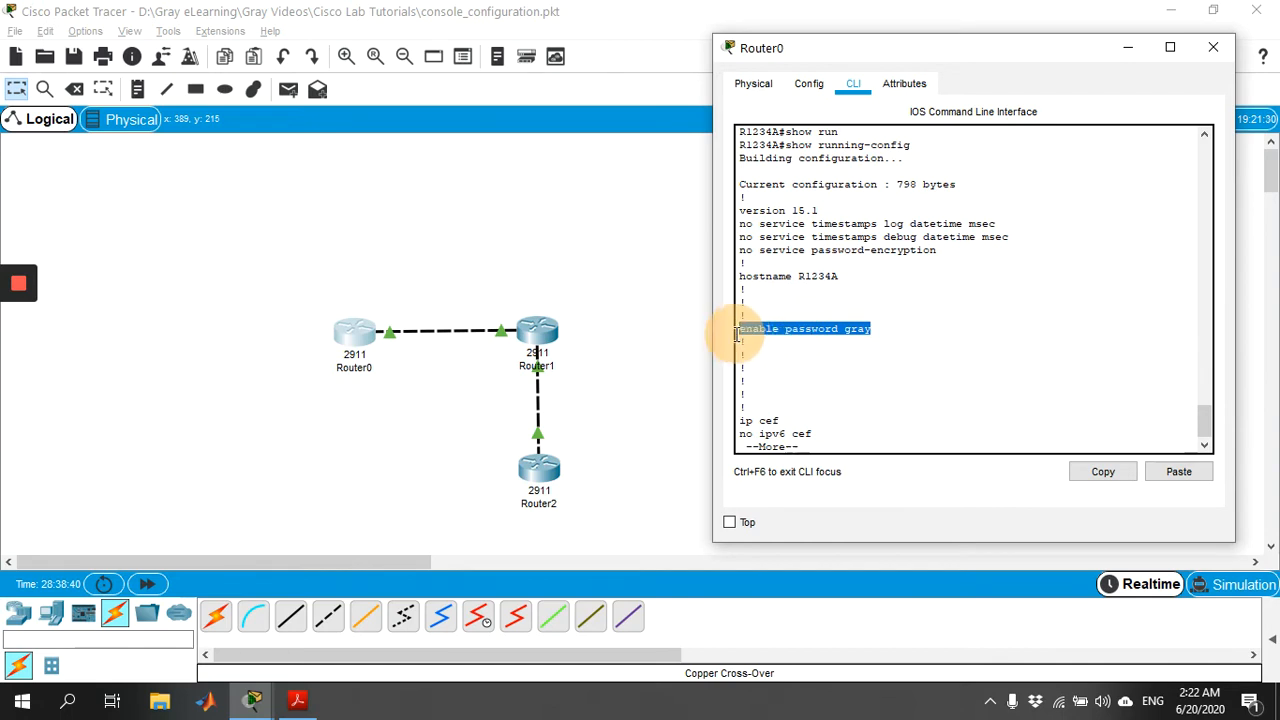
key("space")
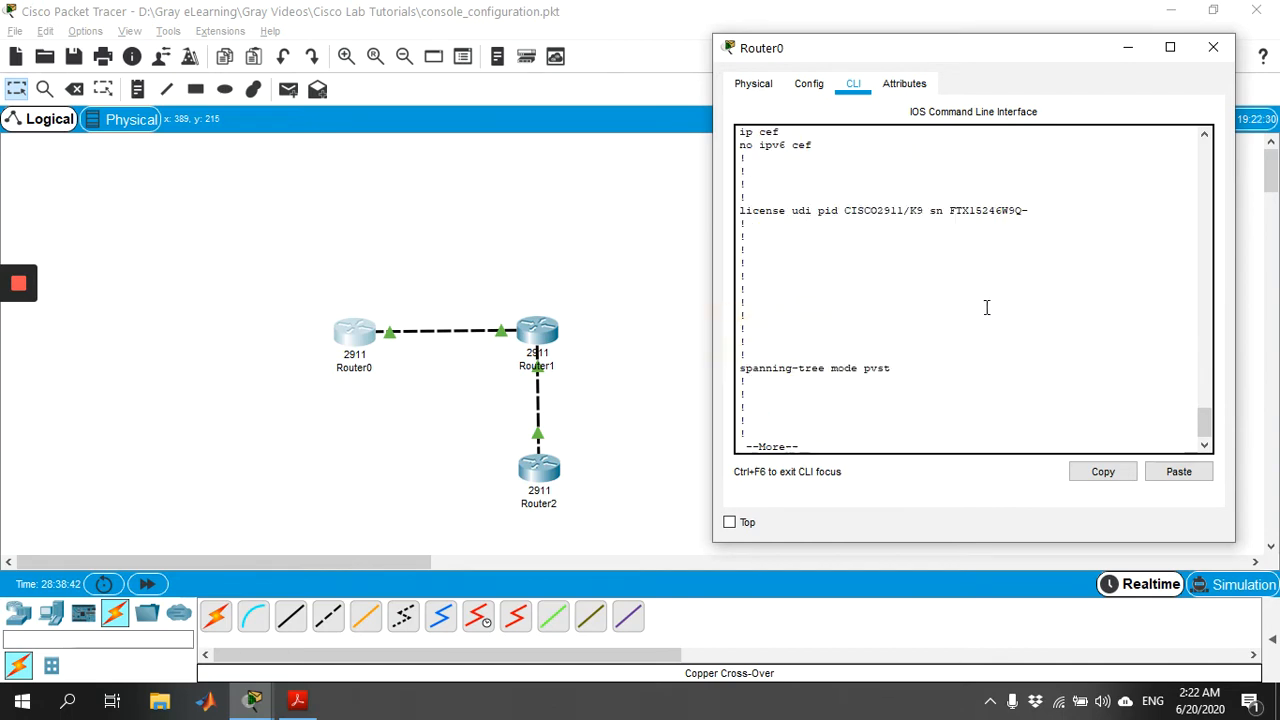
key("space")
Step: Highlight the GigabitEthernet0/0 address, static route and VTY 0 4 login lines, then close Router0
left_click_drag(1015, 197, 719, 165)
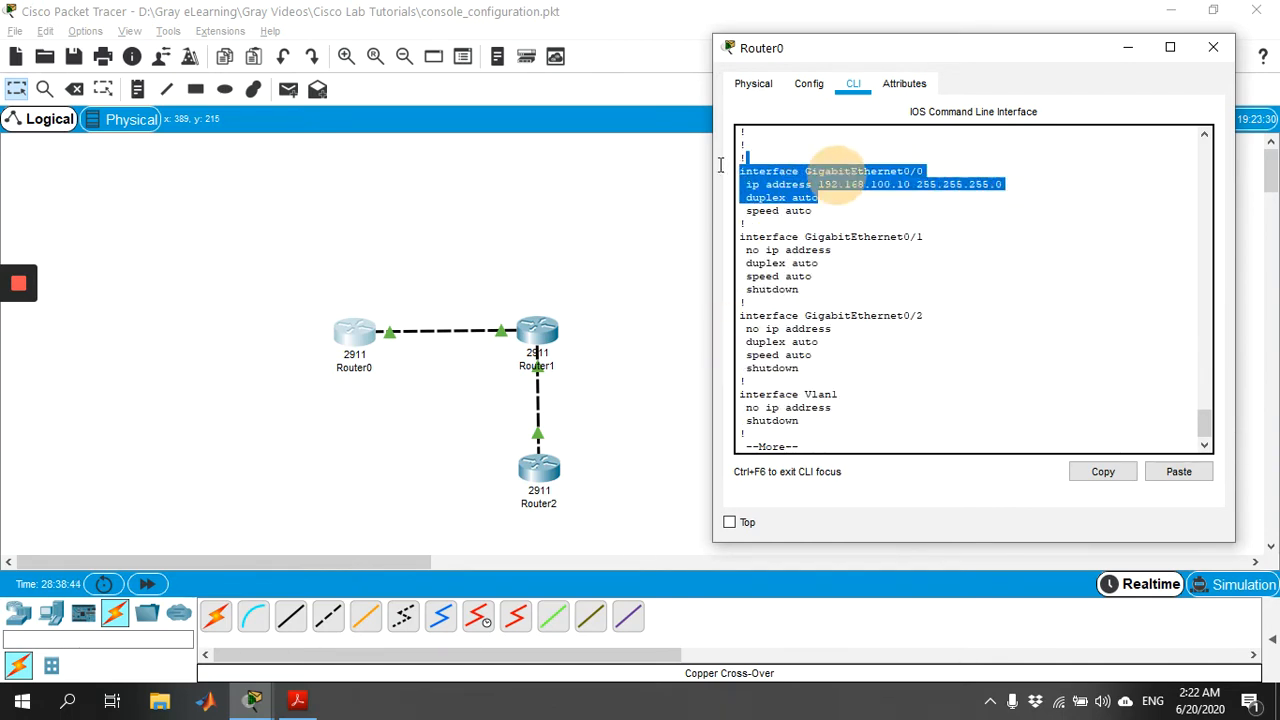
key("space")
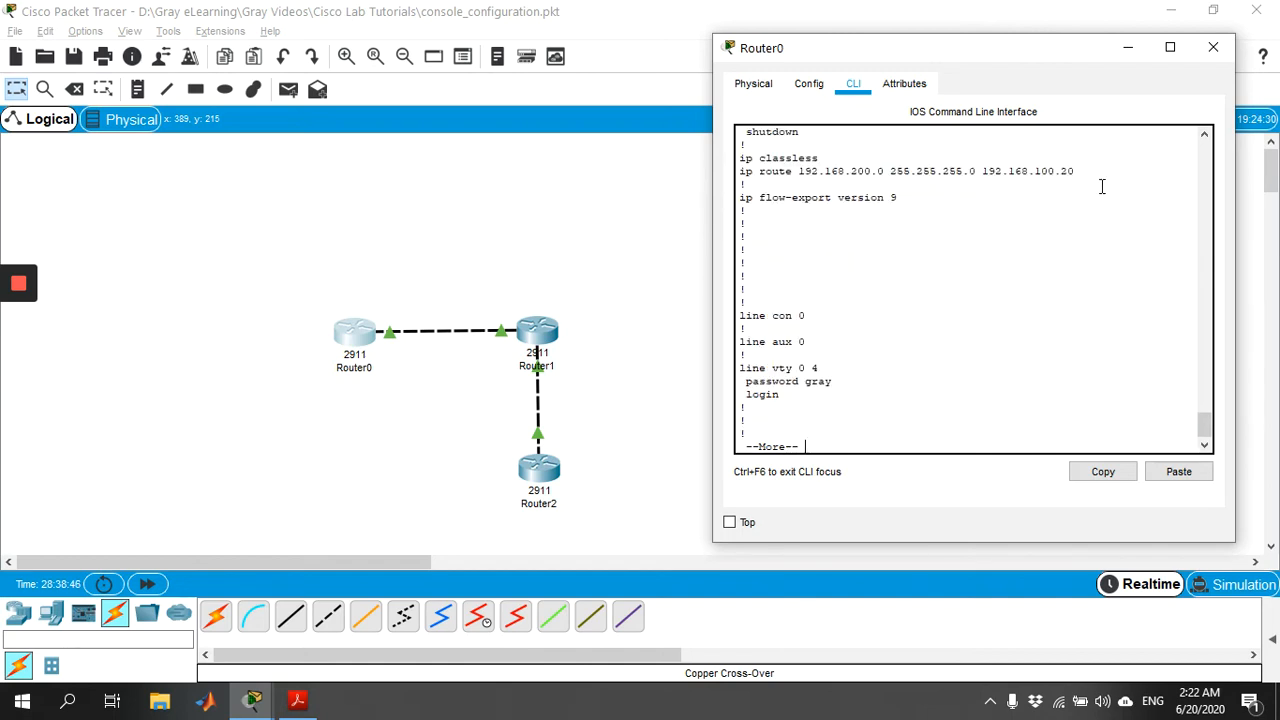
left_click_drag(1103, 180, 745, 172)
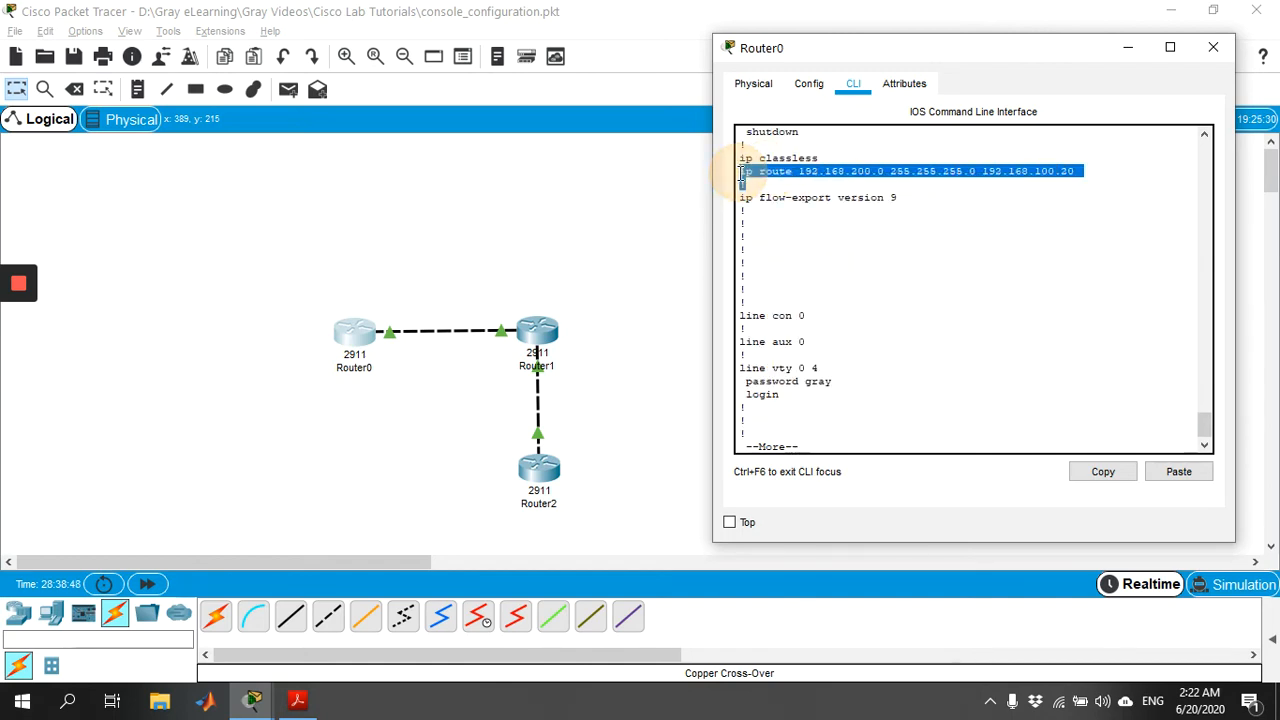
left_click(922, 326)
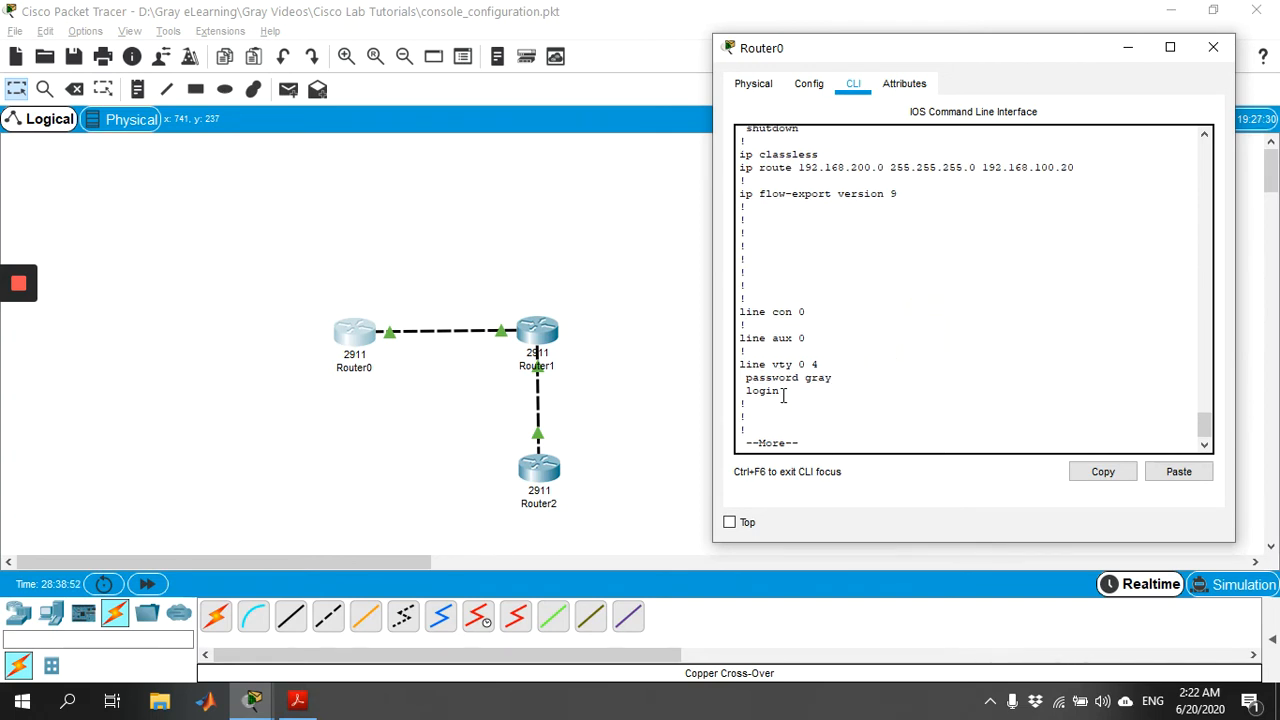
left_click_drag(784, 394, 735, 373)
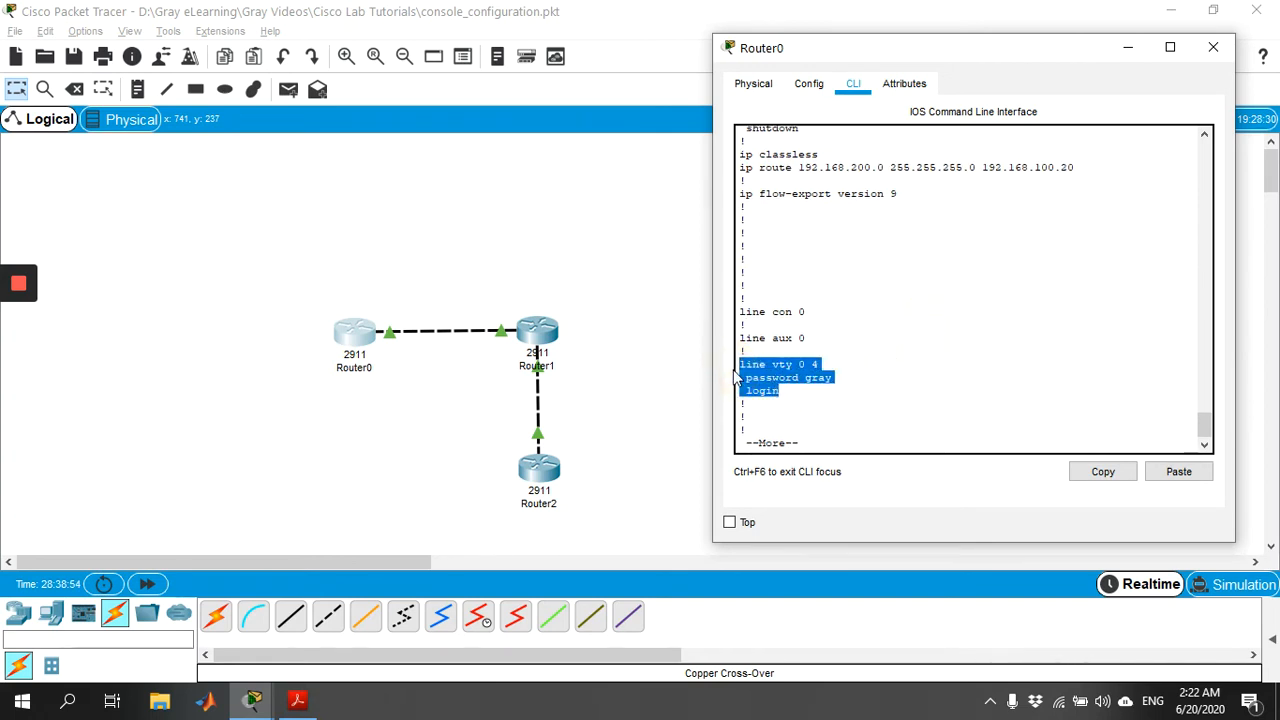
left_click(1214, 50)
Step: Open Router1's console and enter privileged mode with the enable password
left_click(540, 337)
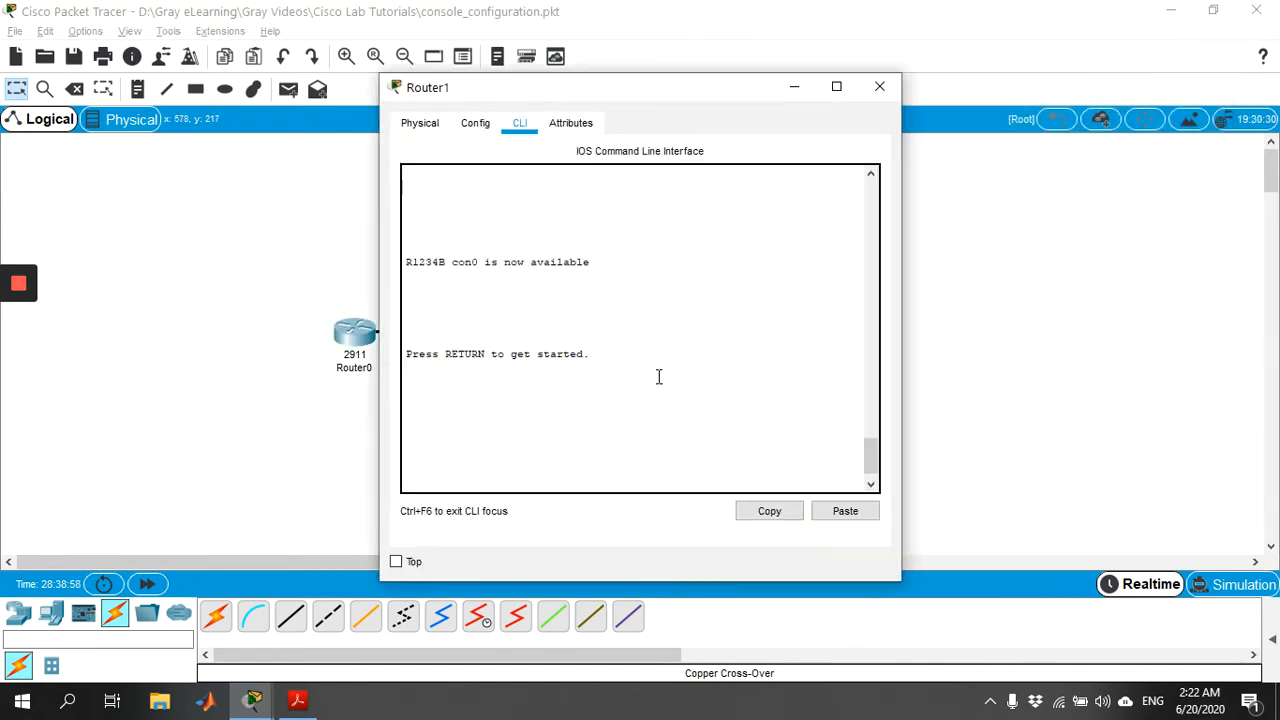
key("Return")
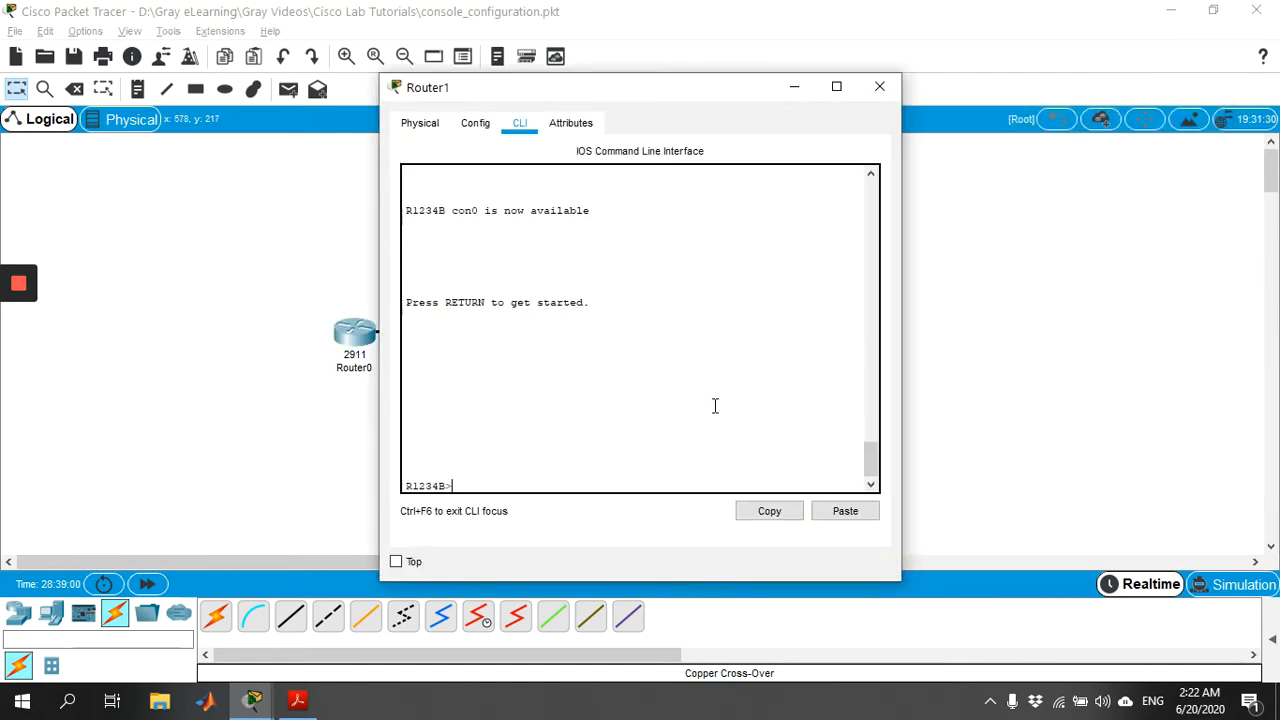
type("en")
key("Tab")
key("Return")
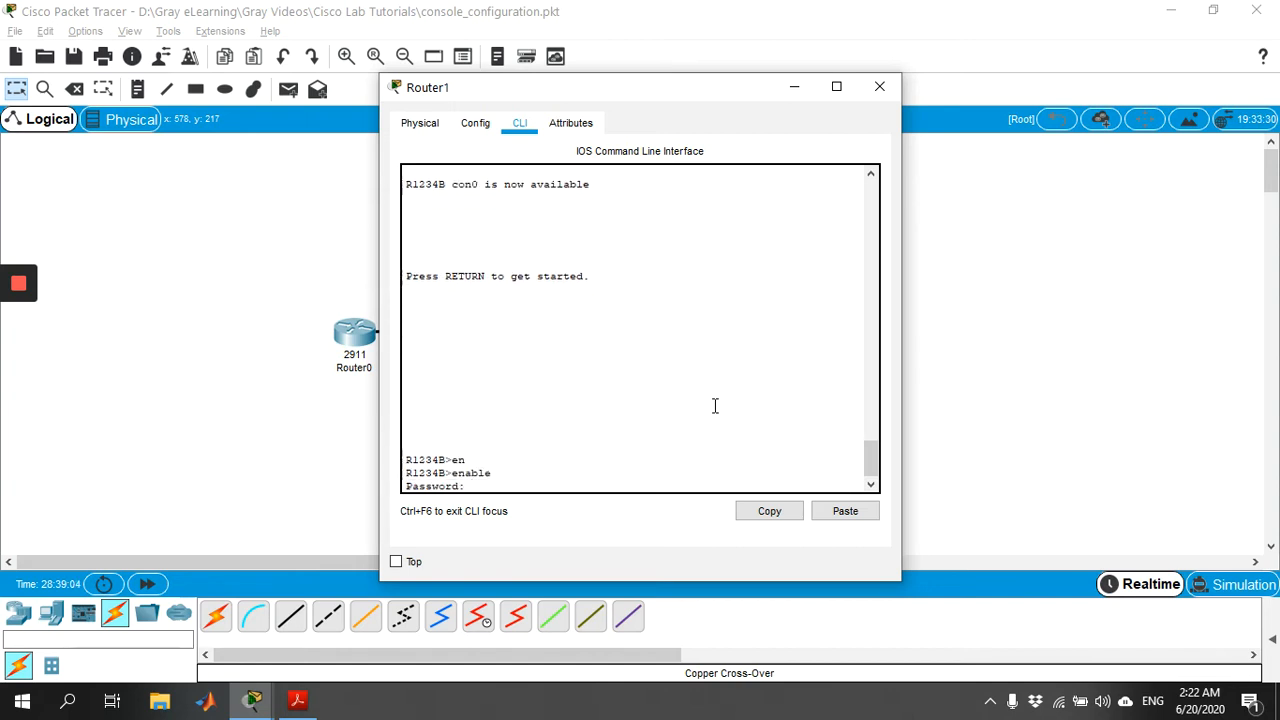
key("Return")
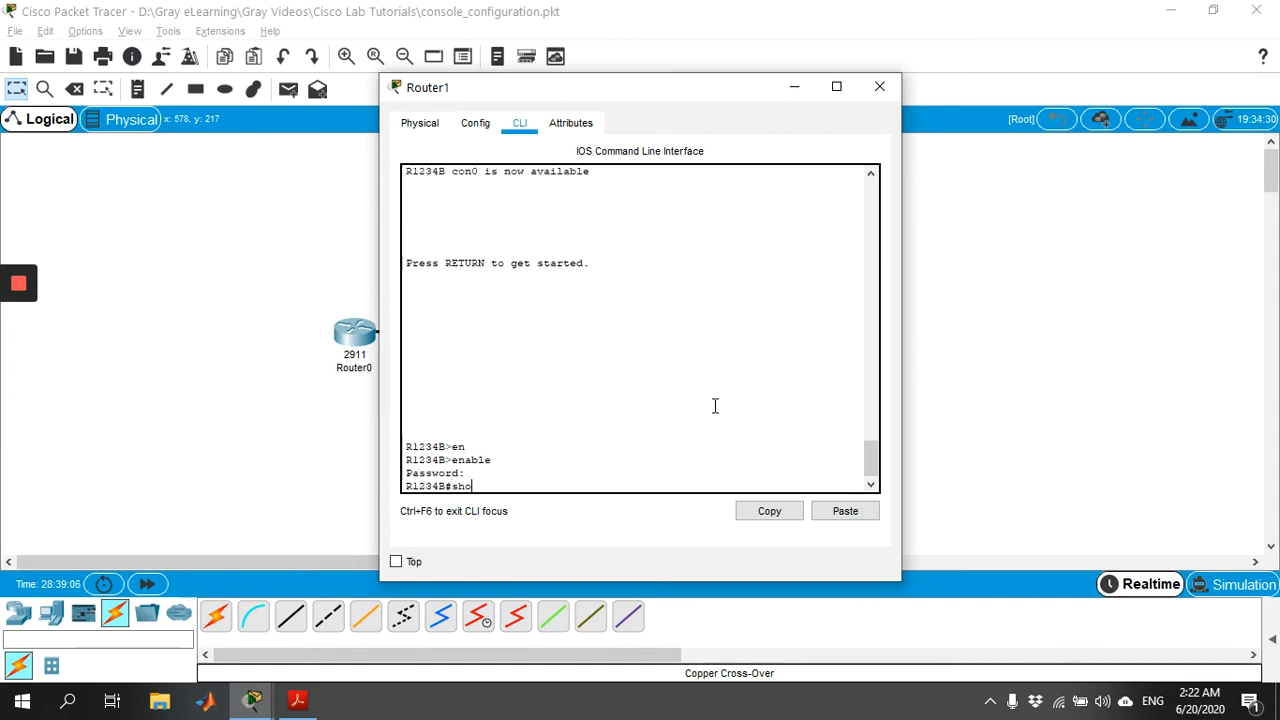
Step: Display Router1's running-config, highlighting hostname R1234B and the enable password line
type("show r")
key("Tab")
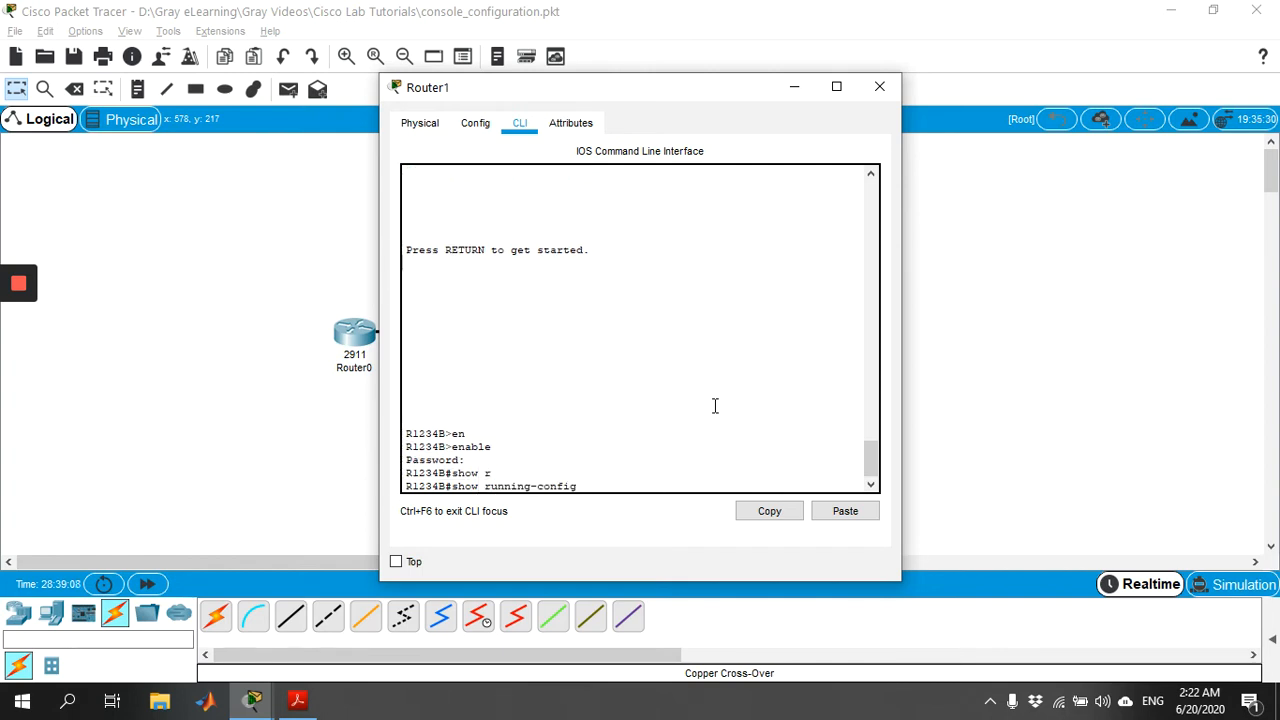
key("Return")
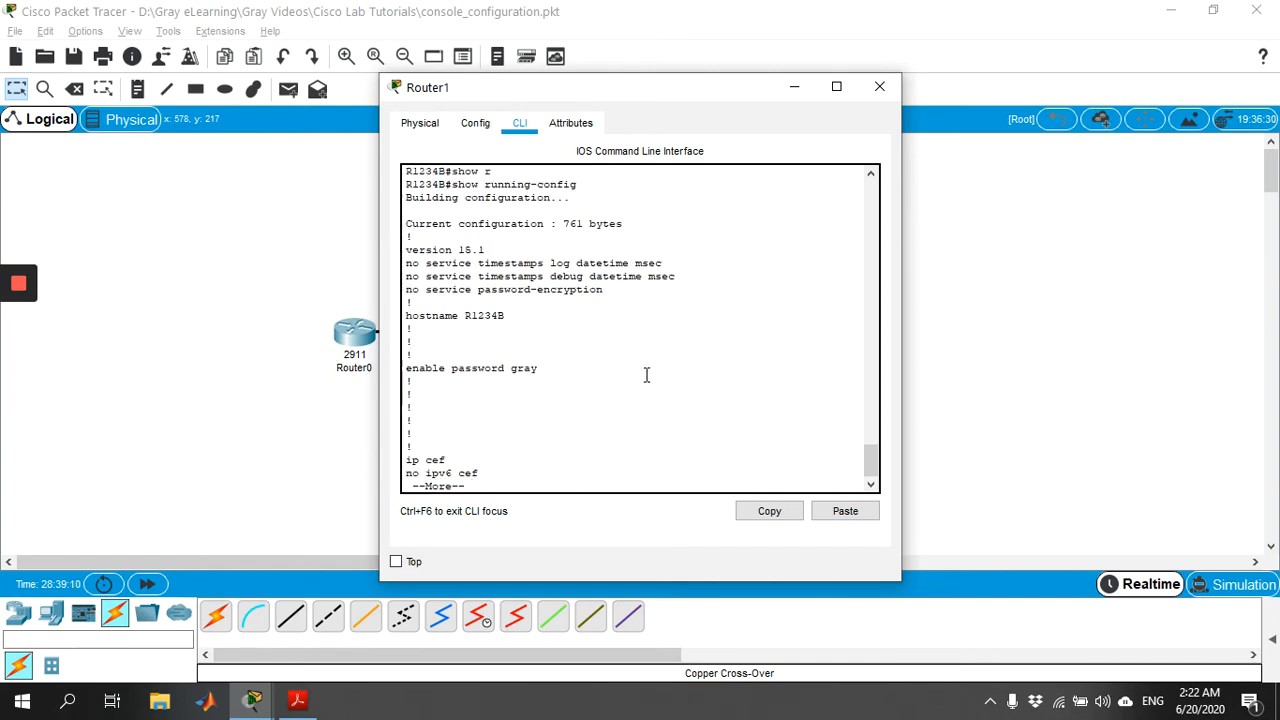
left_click_drag(514, 318, 404, 317)
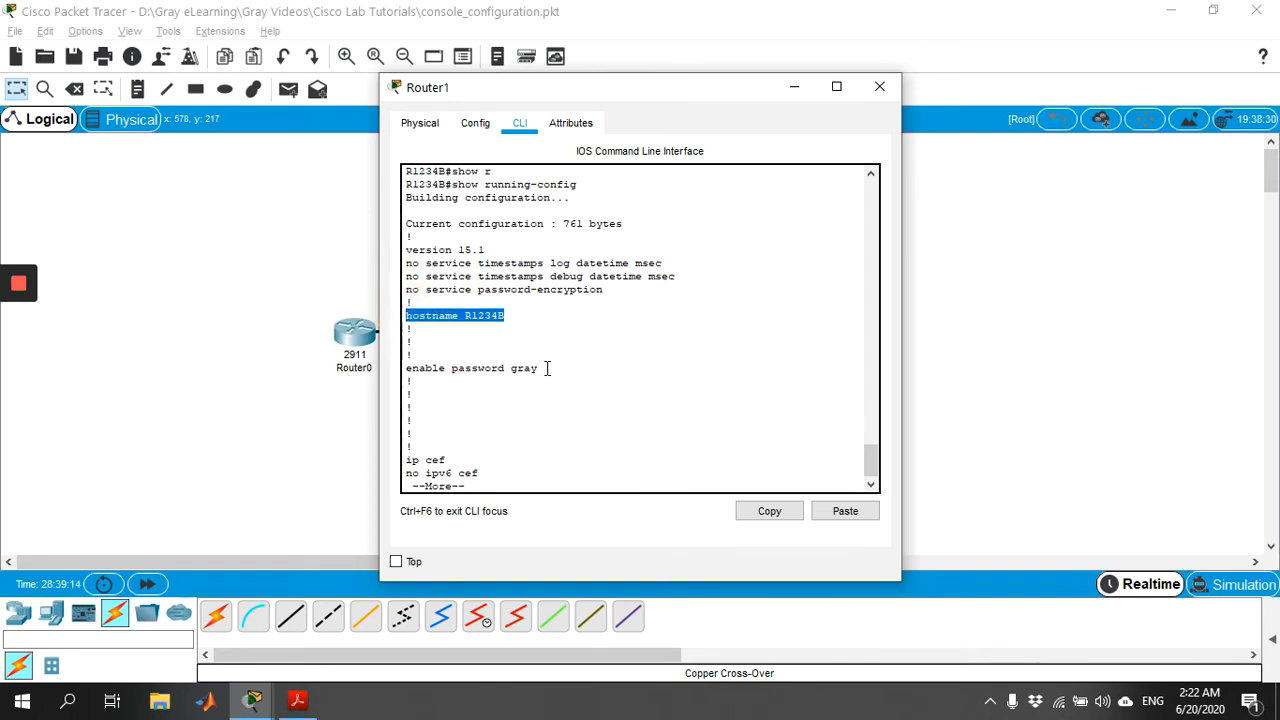
left_click_drag(544, 368, 398, 369)
Step: Page through to highlight both interface IP addresses and the VTY 0 4 password and login lines
key("space")
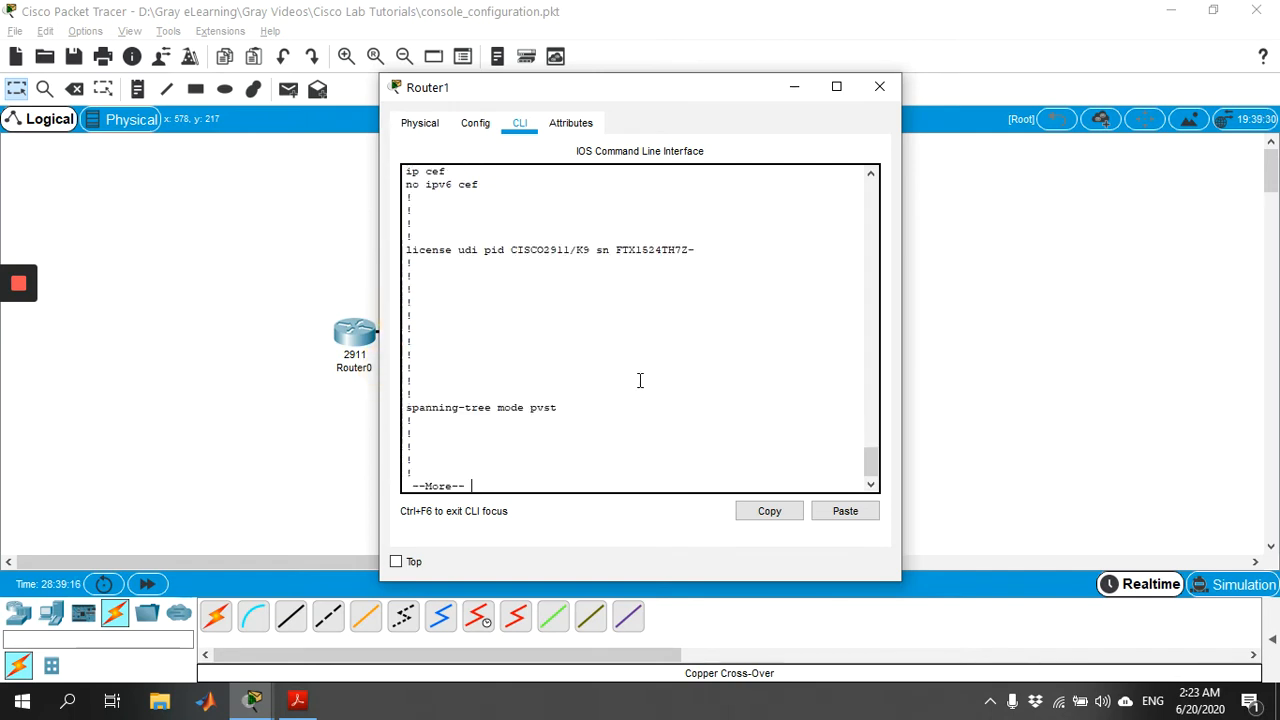
key("space")
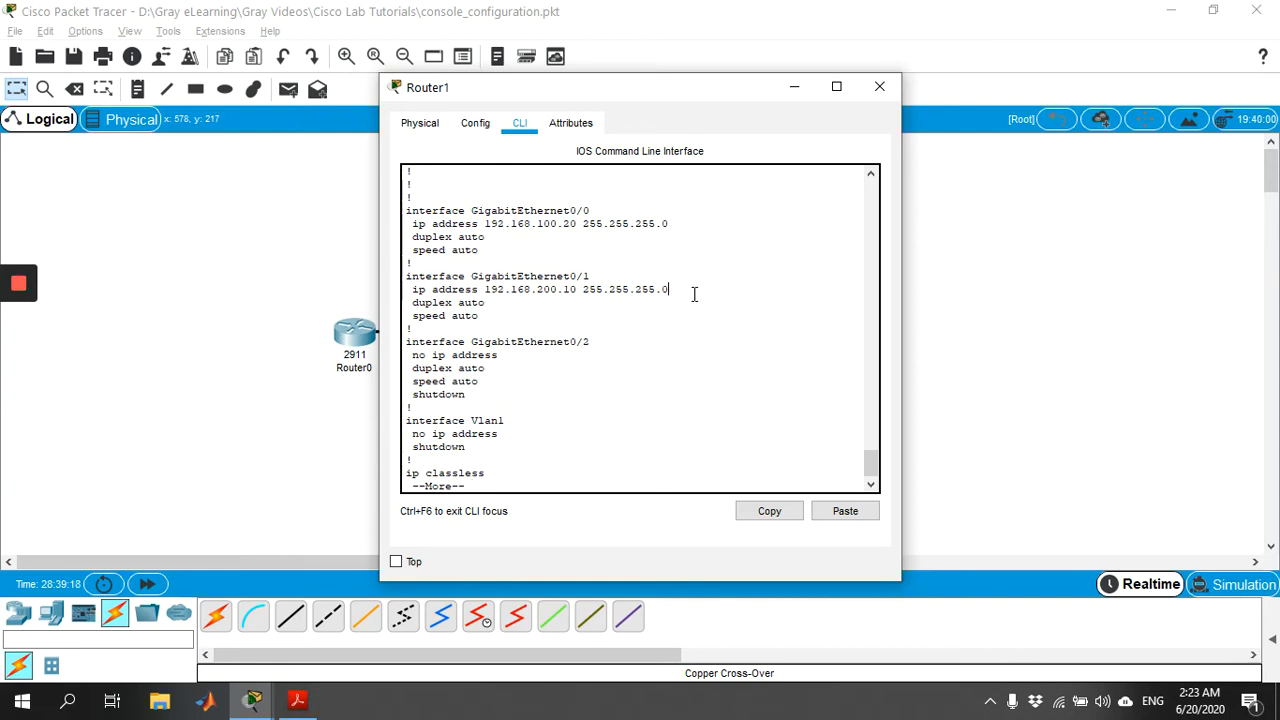
left_click_drag(694, 295, 408, 222)
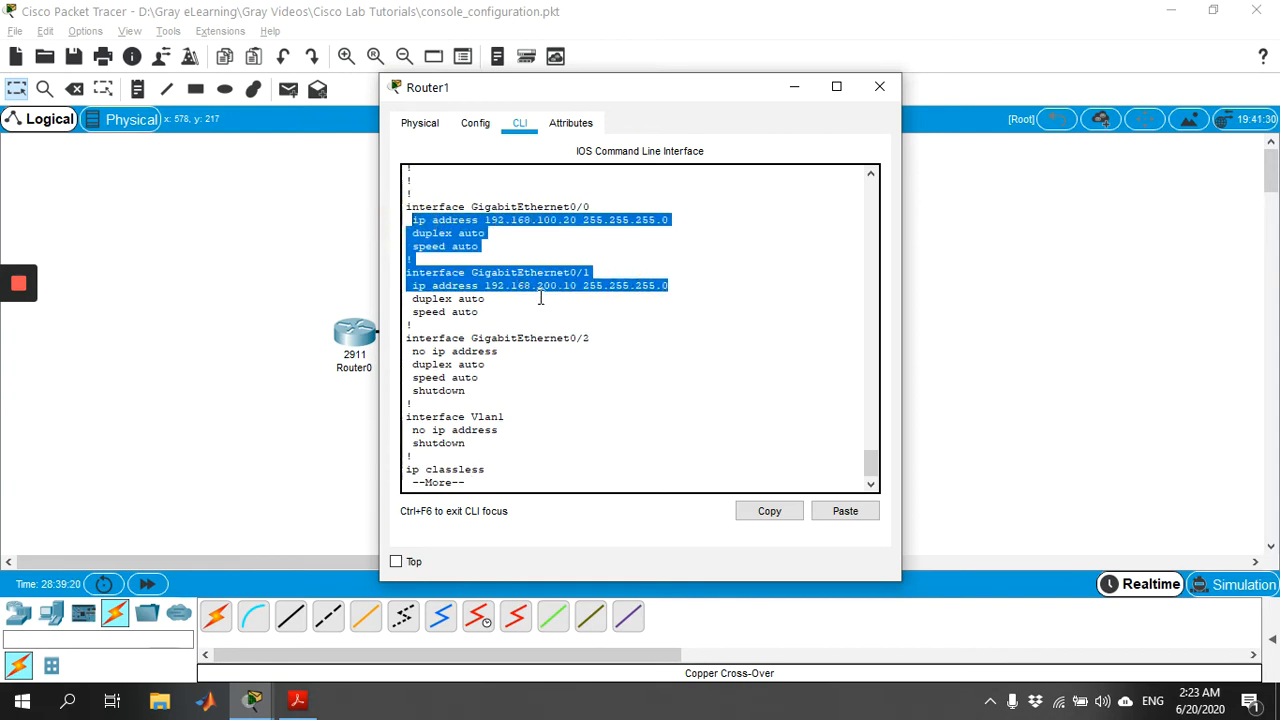
key("space")
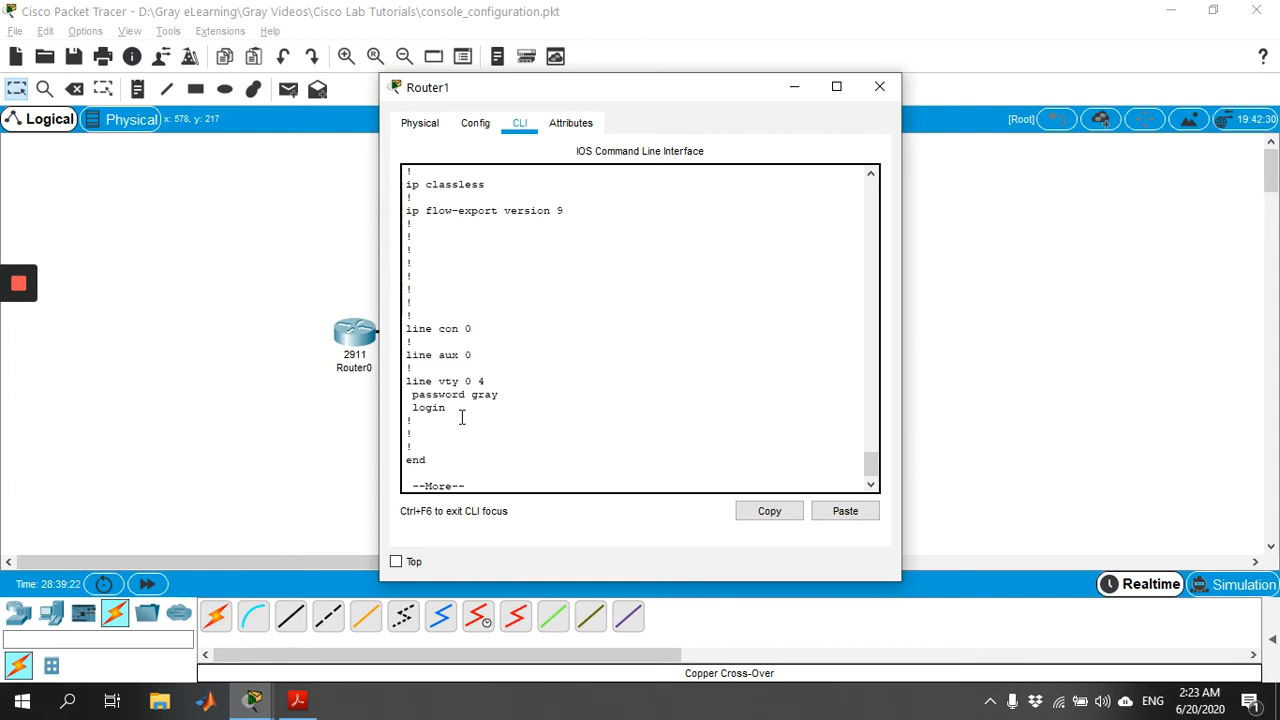
left_click_drag(461, 418, 411, 385)
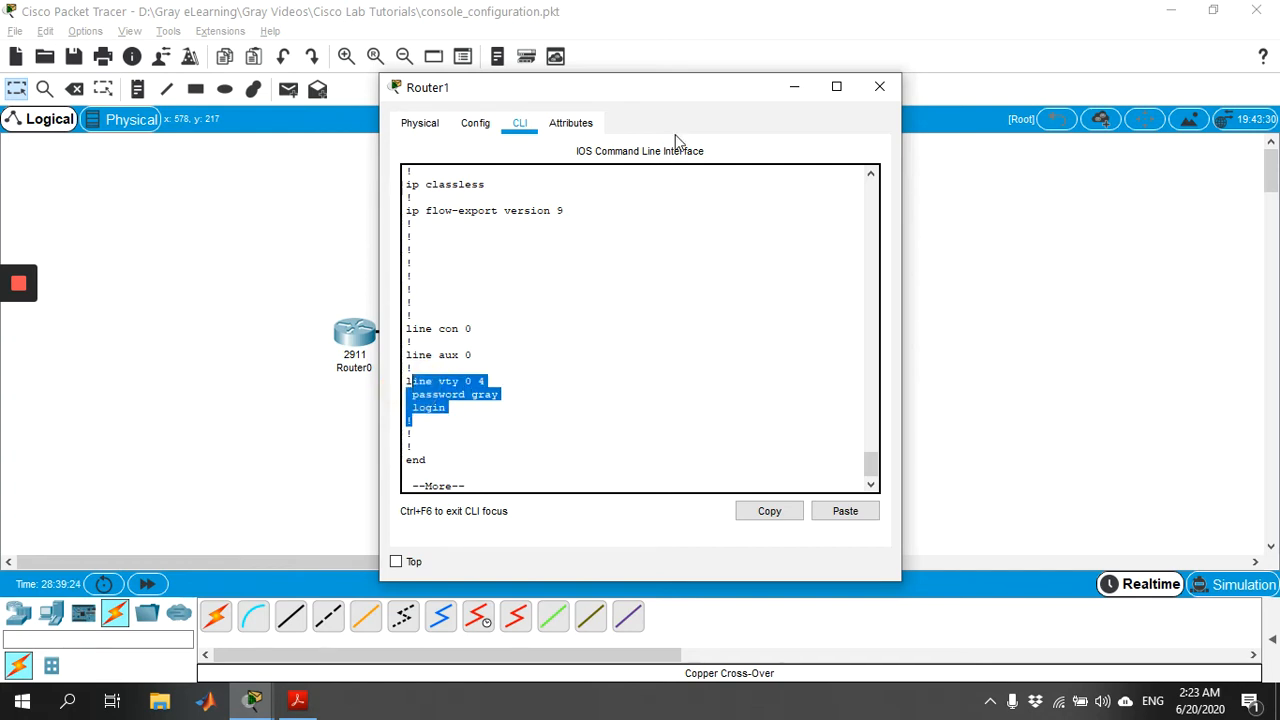
left_click_drag(696, 88, 934, 91)
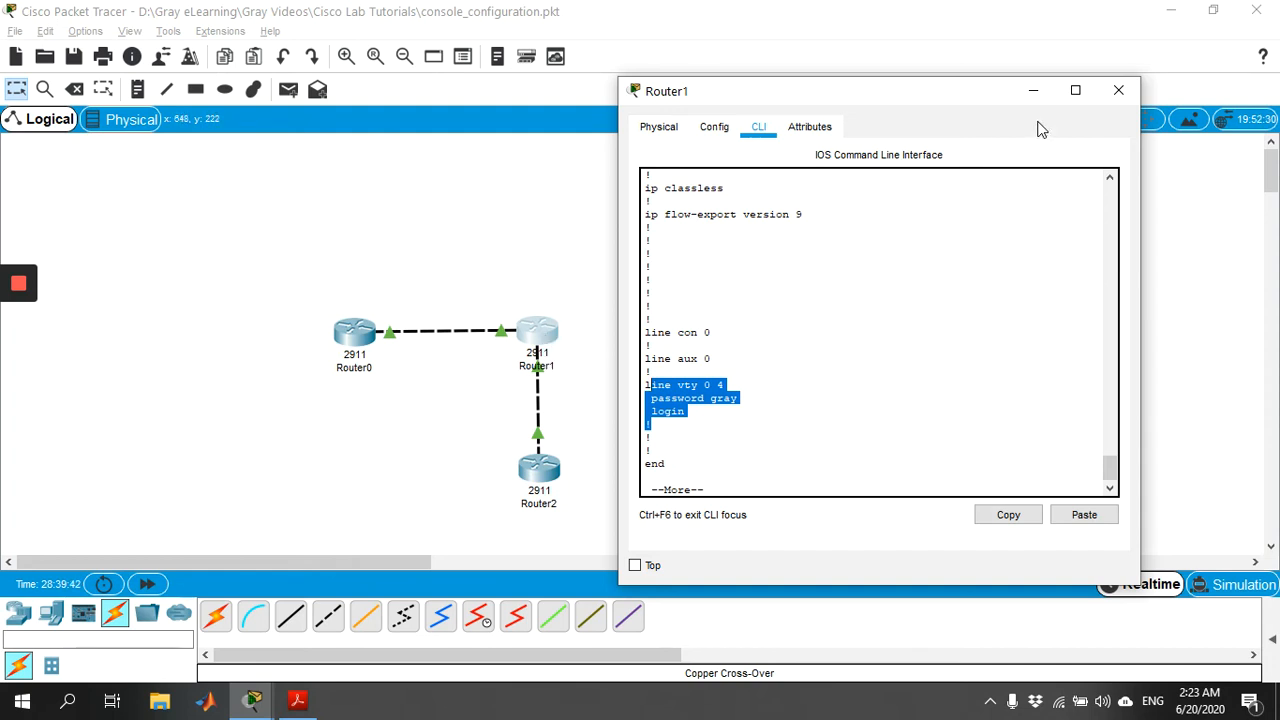
Step: Switch to Router2, restart its console session and enter privileged mode with the enable password
left_click(1118, 91)
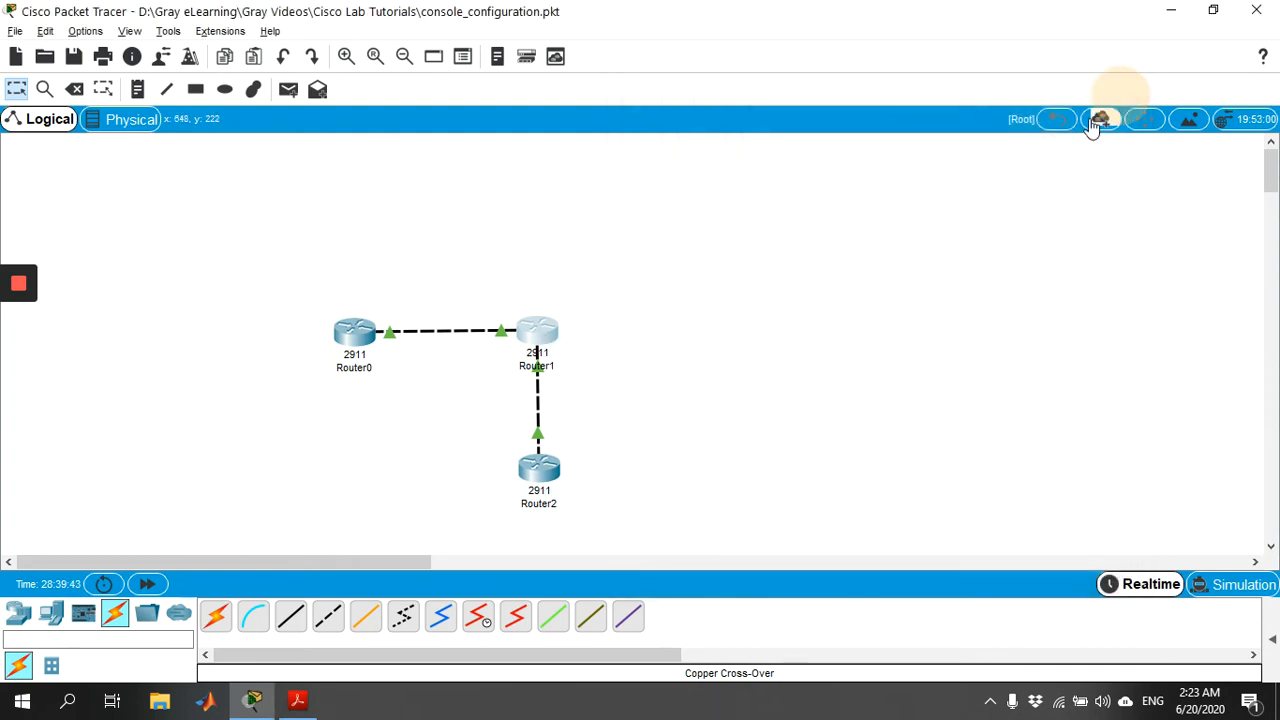
left_click(541, 472)
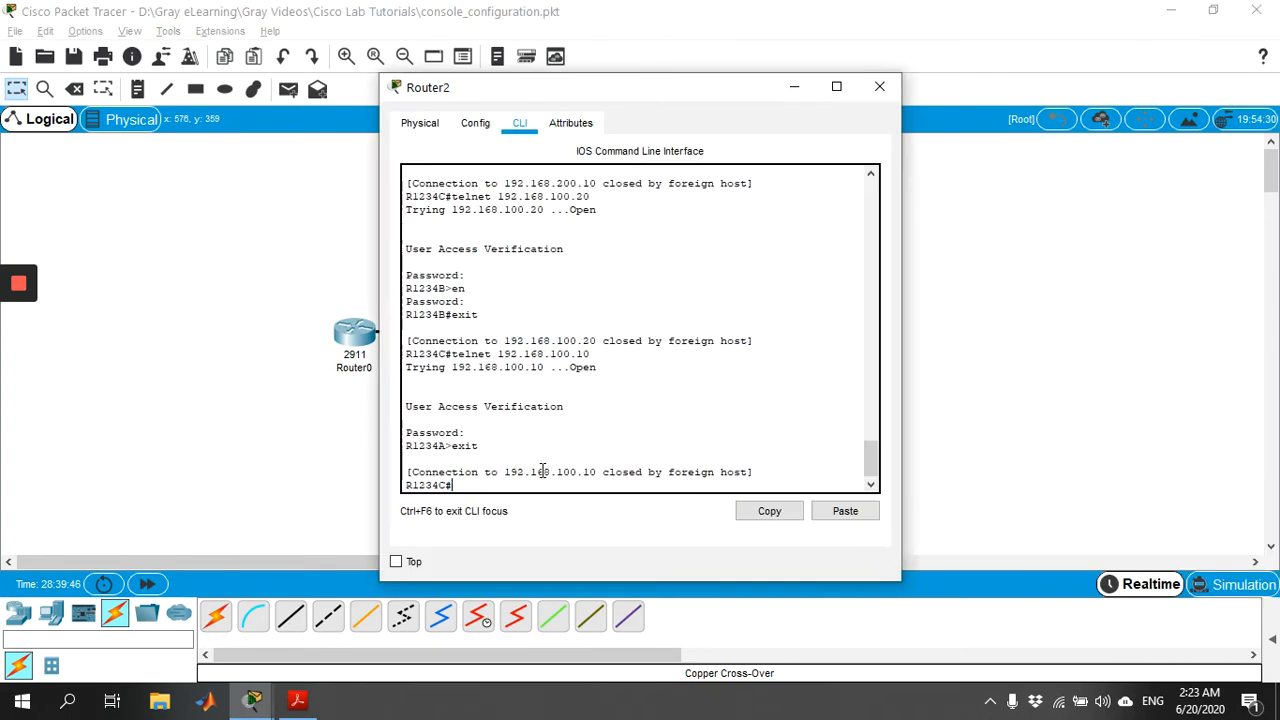
left_click_drag(725, 95, 1058, 81)
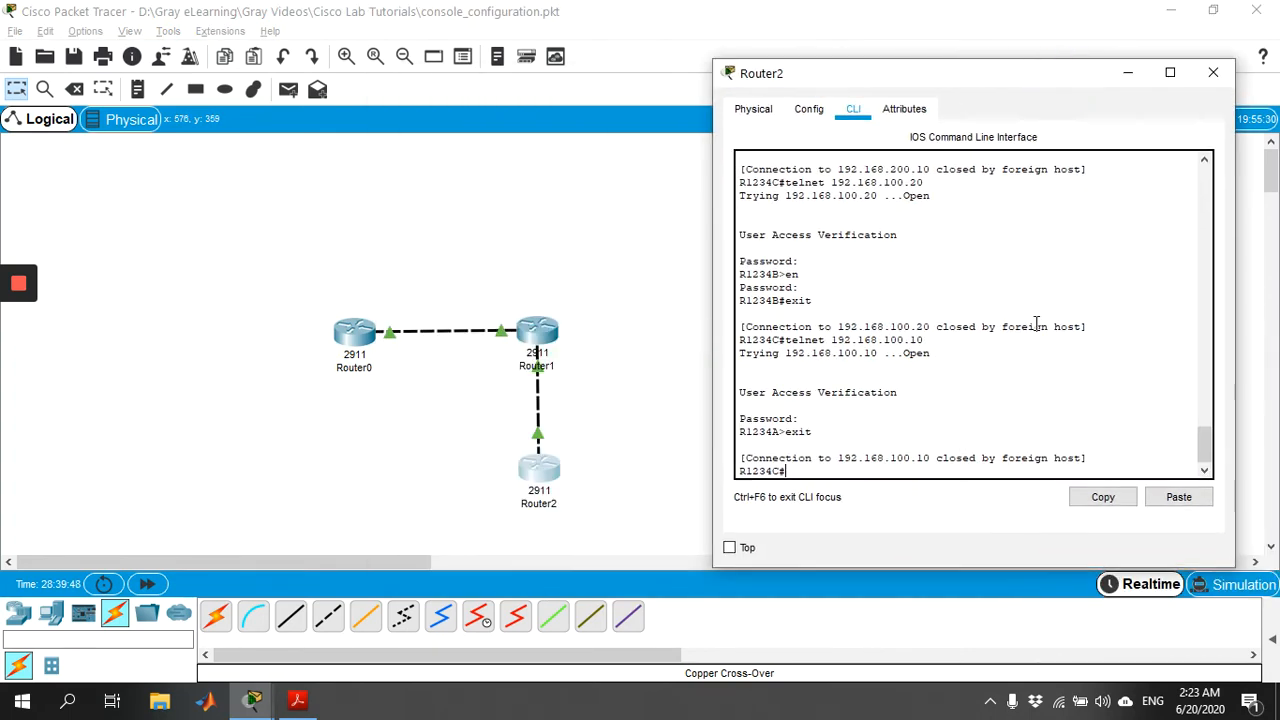
type("exit")
key("Return")
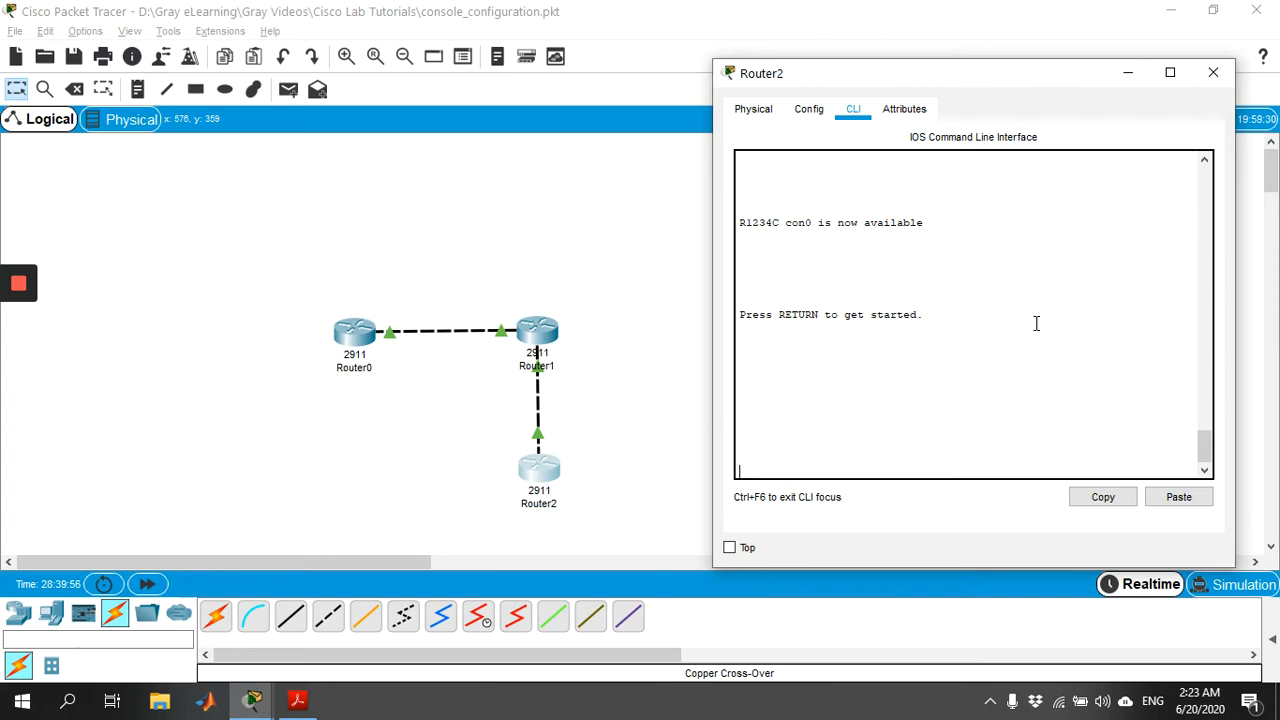
key("Return")
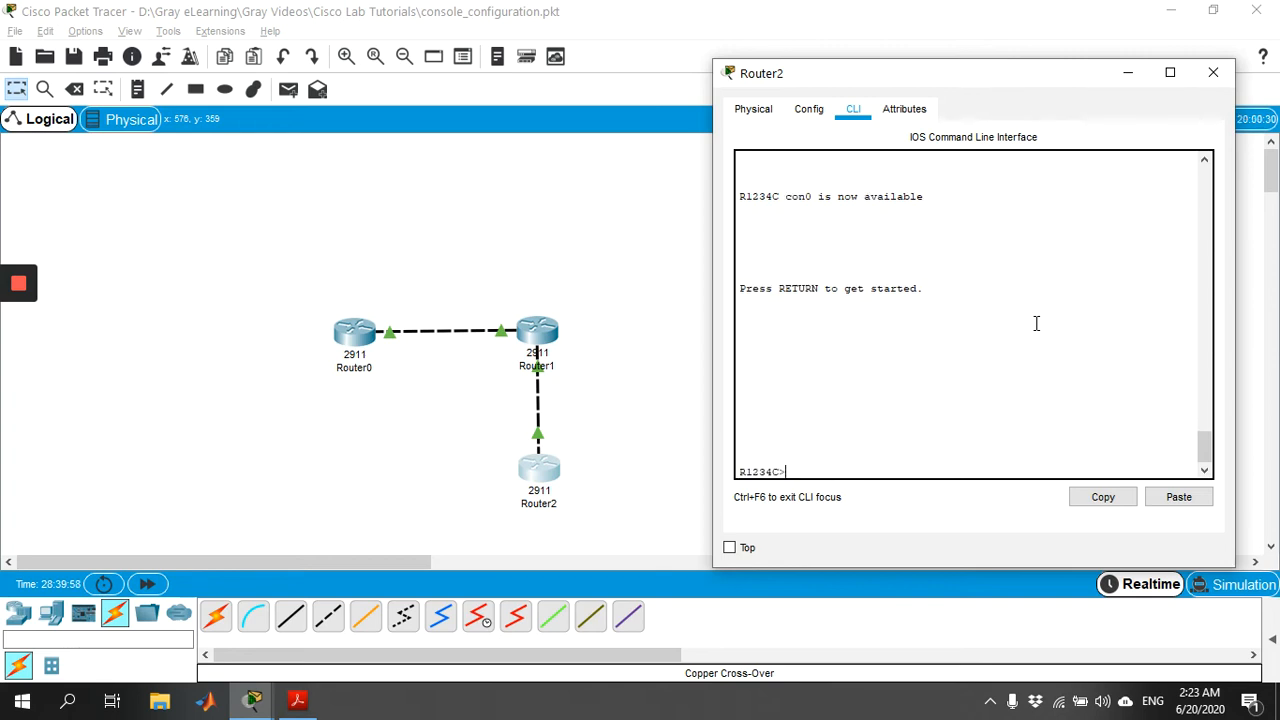
type("en")
key("Tab")
key("Return")
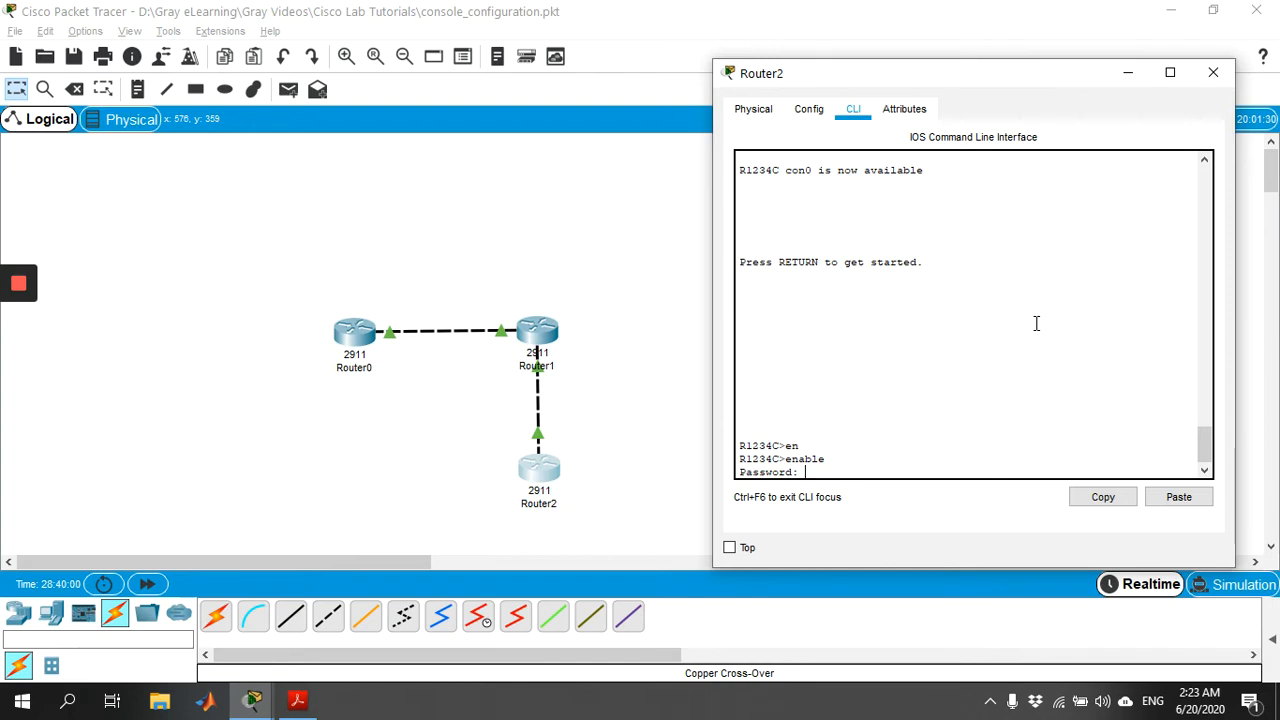
key("Return")
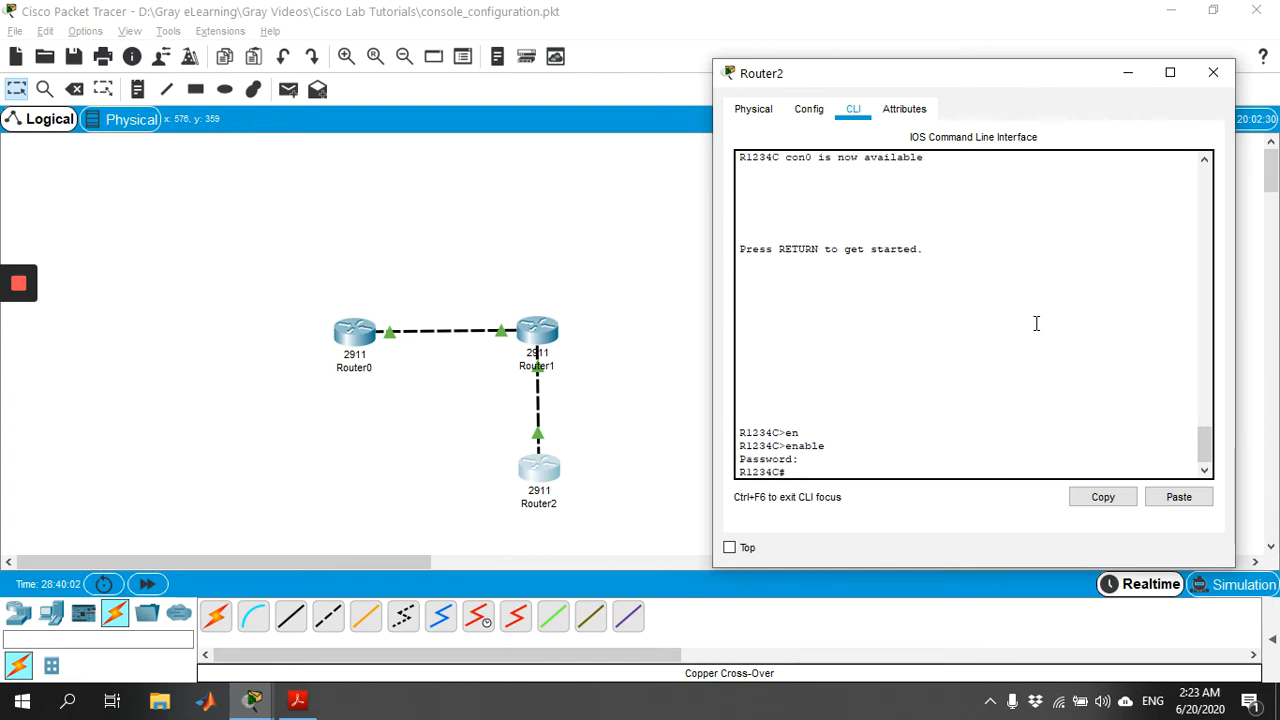
Step: Display Router2's running-config, highlighting the hostname R1234C line
type("show ru")
key("Tab")
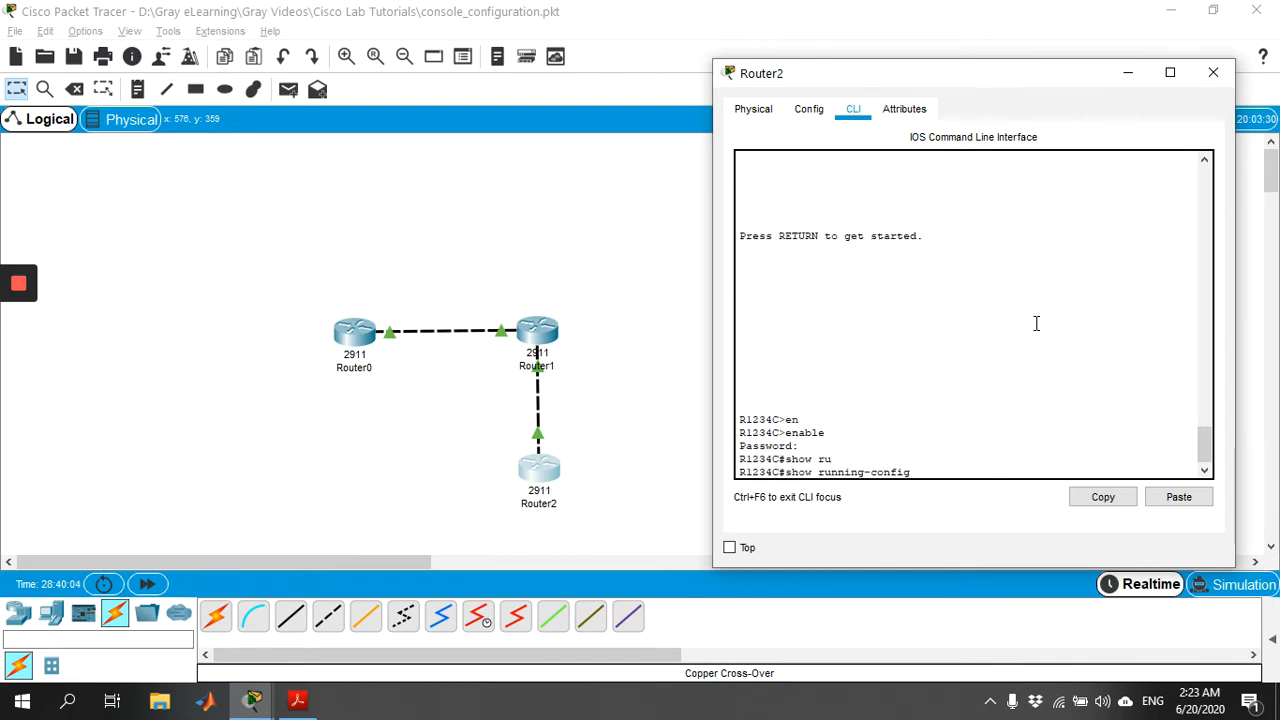
key("Return")
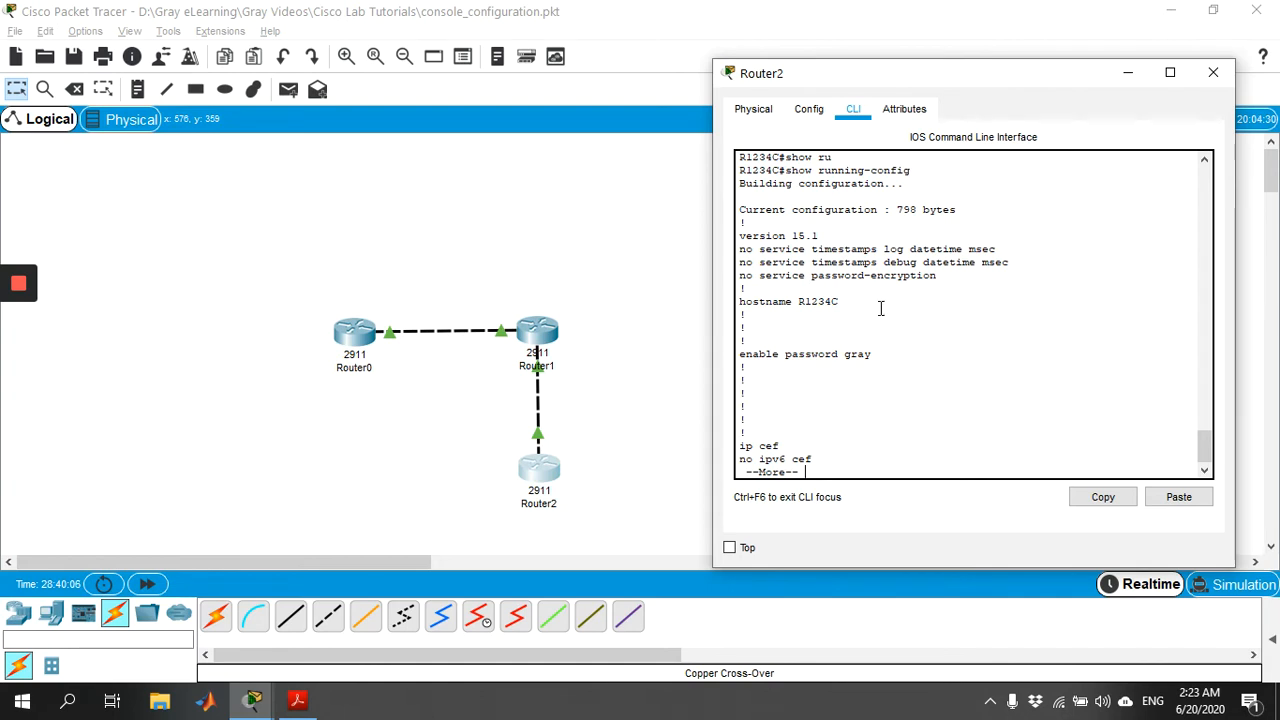
left_click_drag(847, 306, 741, 301)
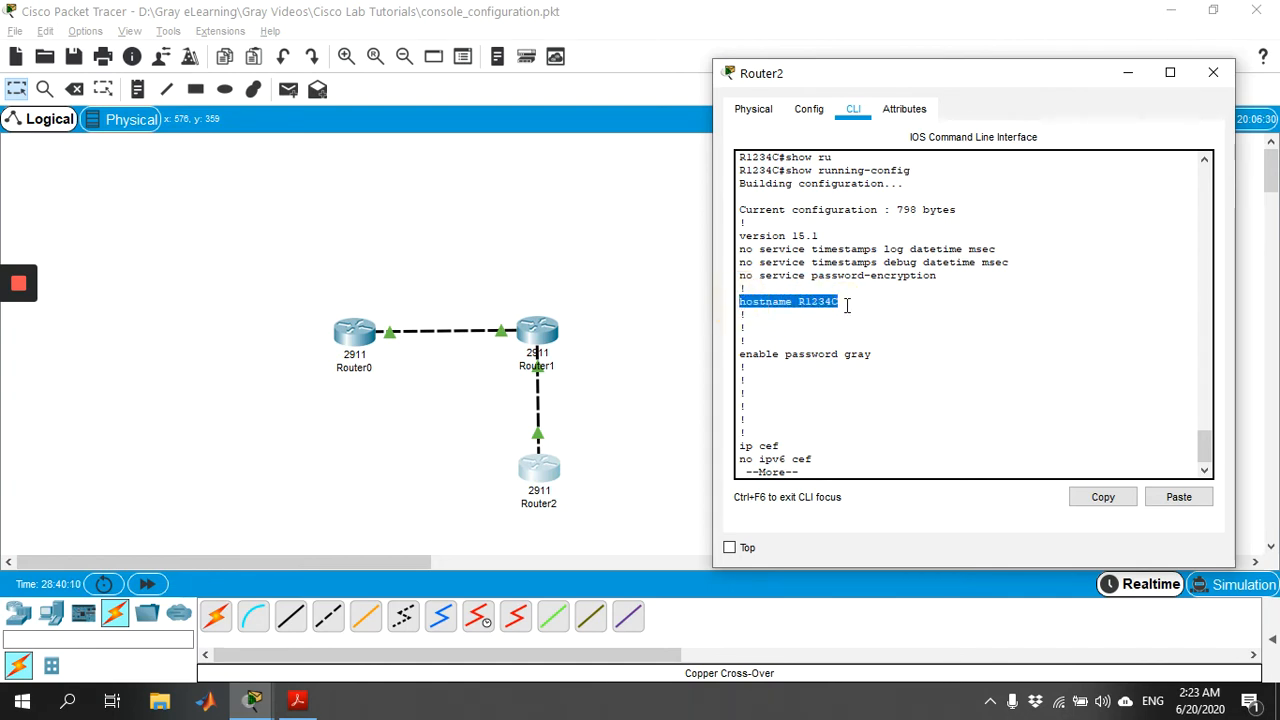
key("space")
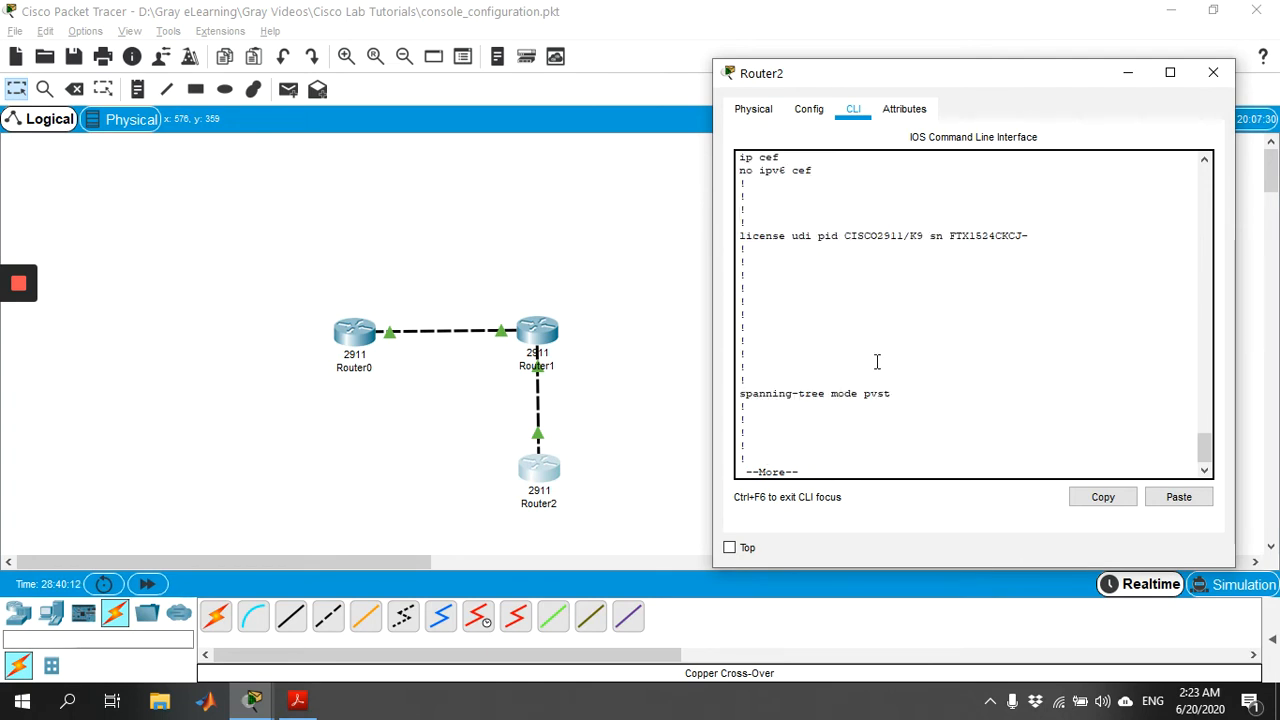
key("space")
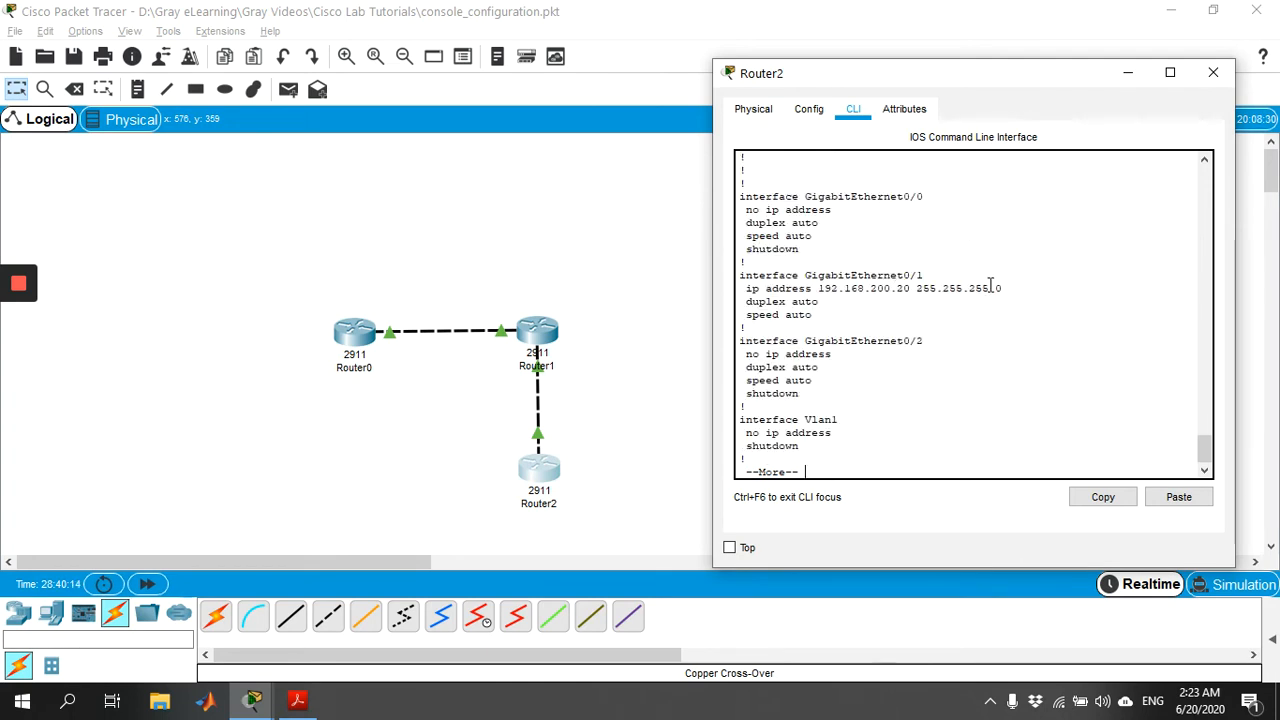
Step: Highlight the GigabitEthernet0/1 address, static ip route and VTY login lines, paging to the end
left_click_drag(1002, 288, 674, 354)
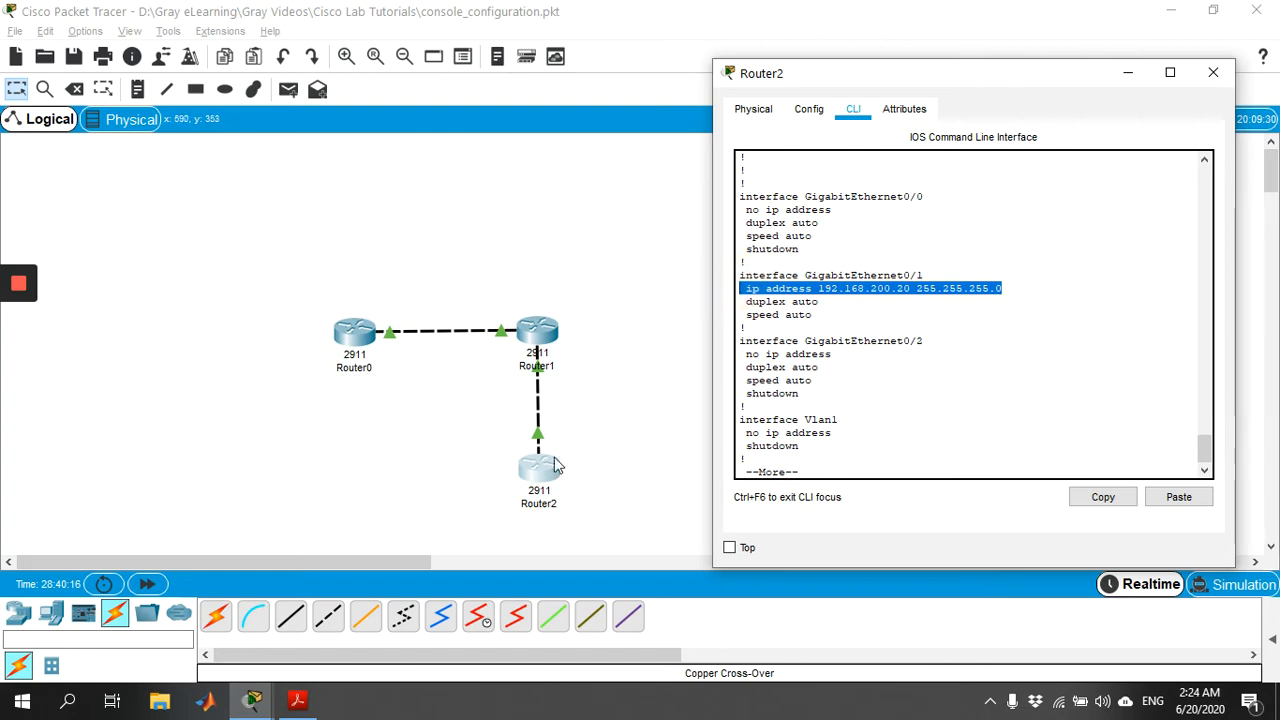
key("space")
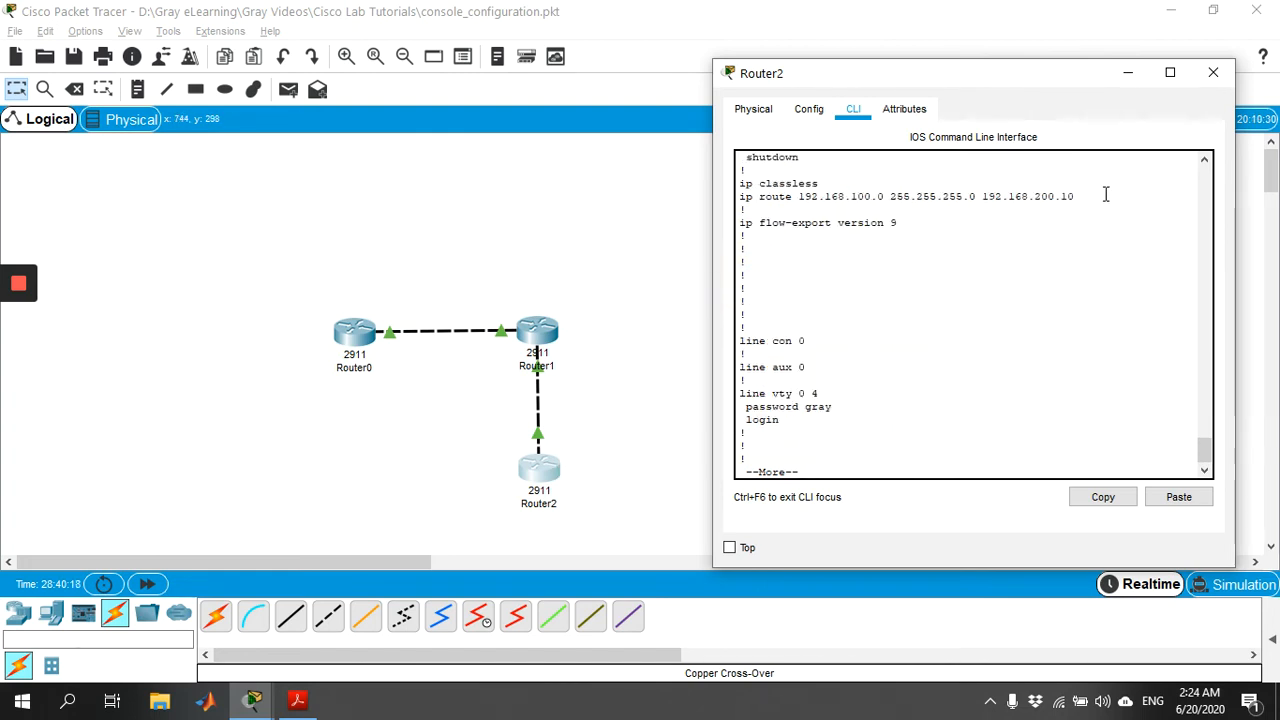
left_click_drag(1106, 194, 730, 196)
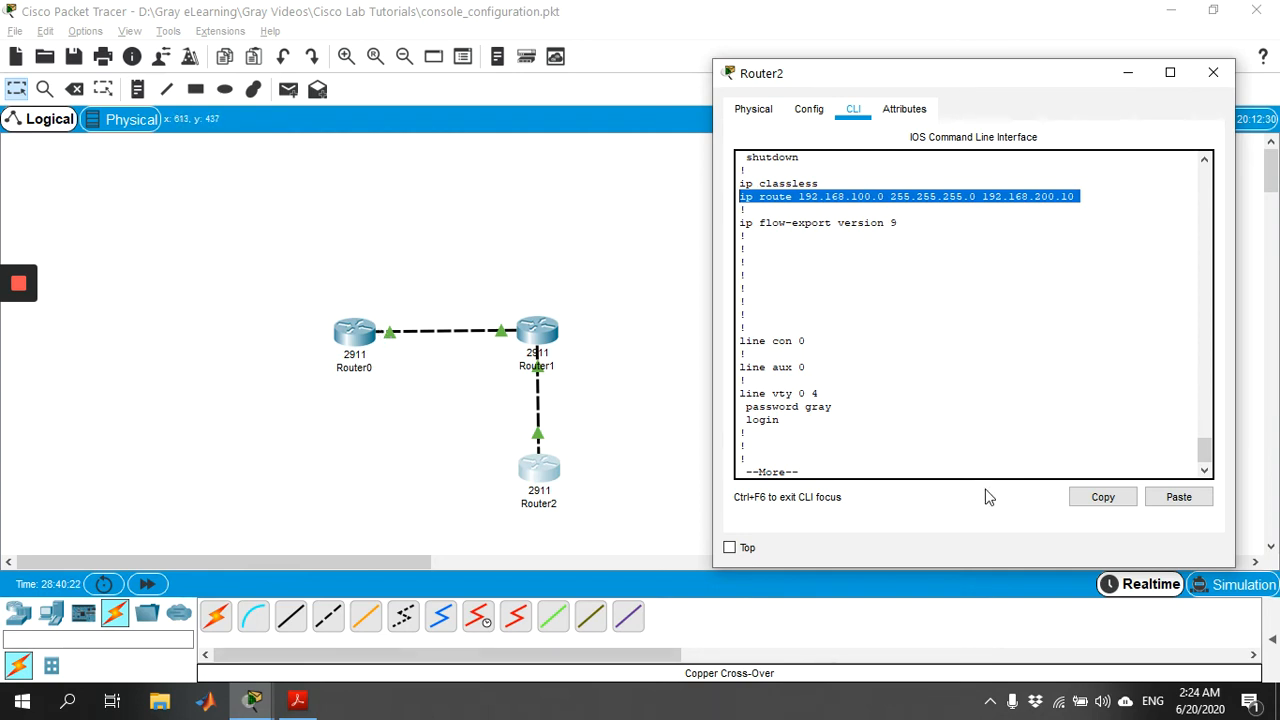
left_click_drag(783, 432, 706, 400)
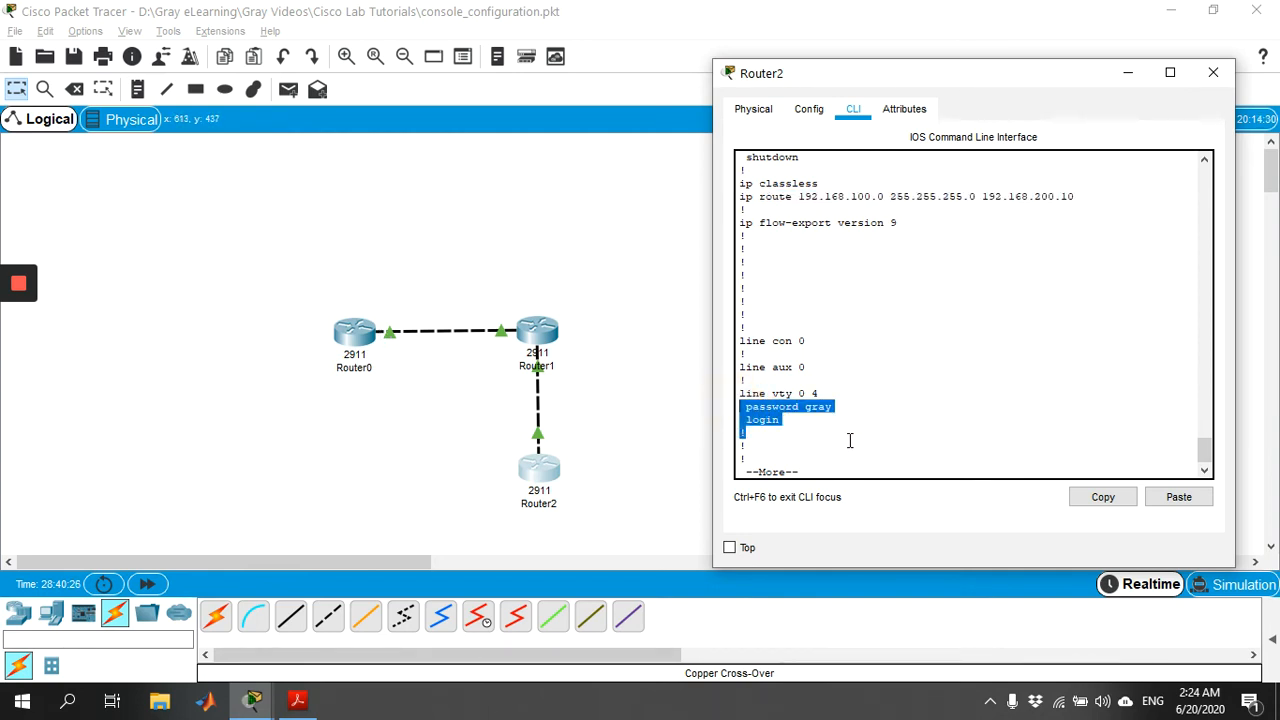
key("space")
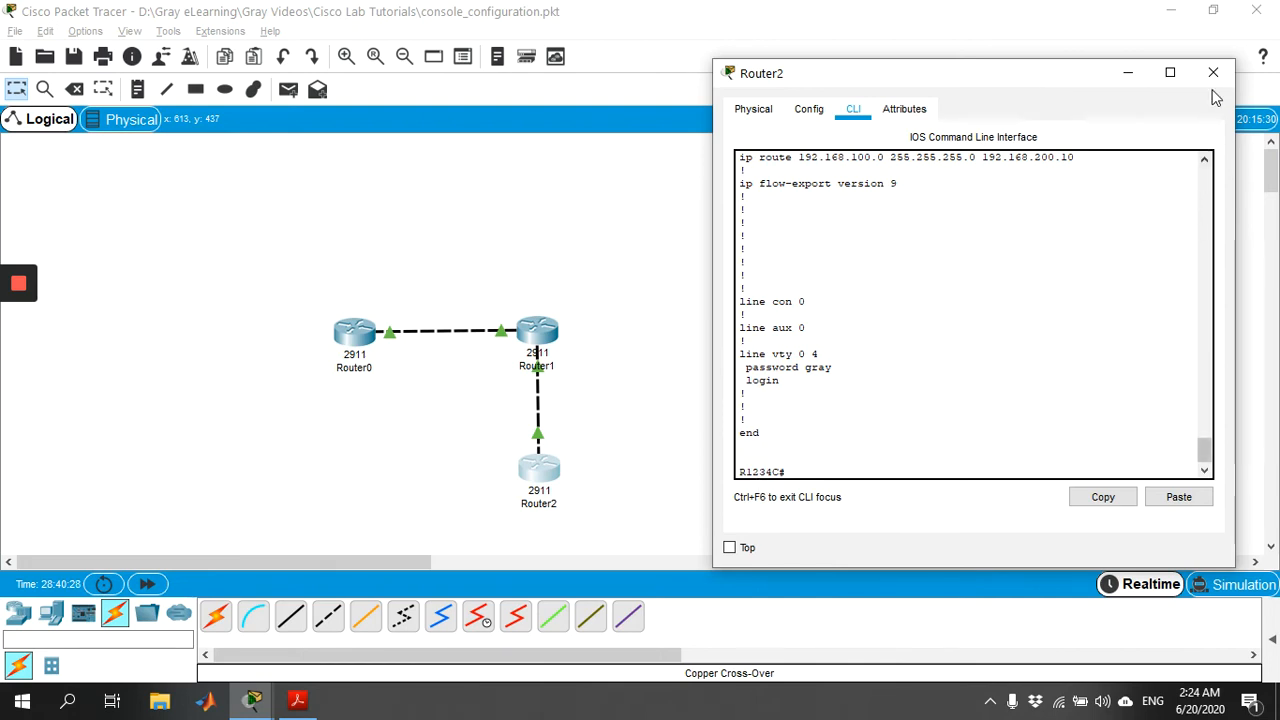
left_click(1213, 73)
left_click(362, 348)
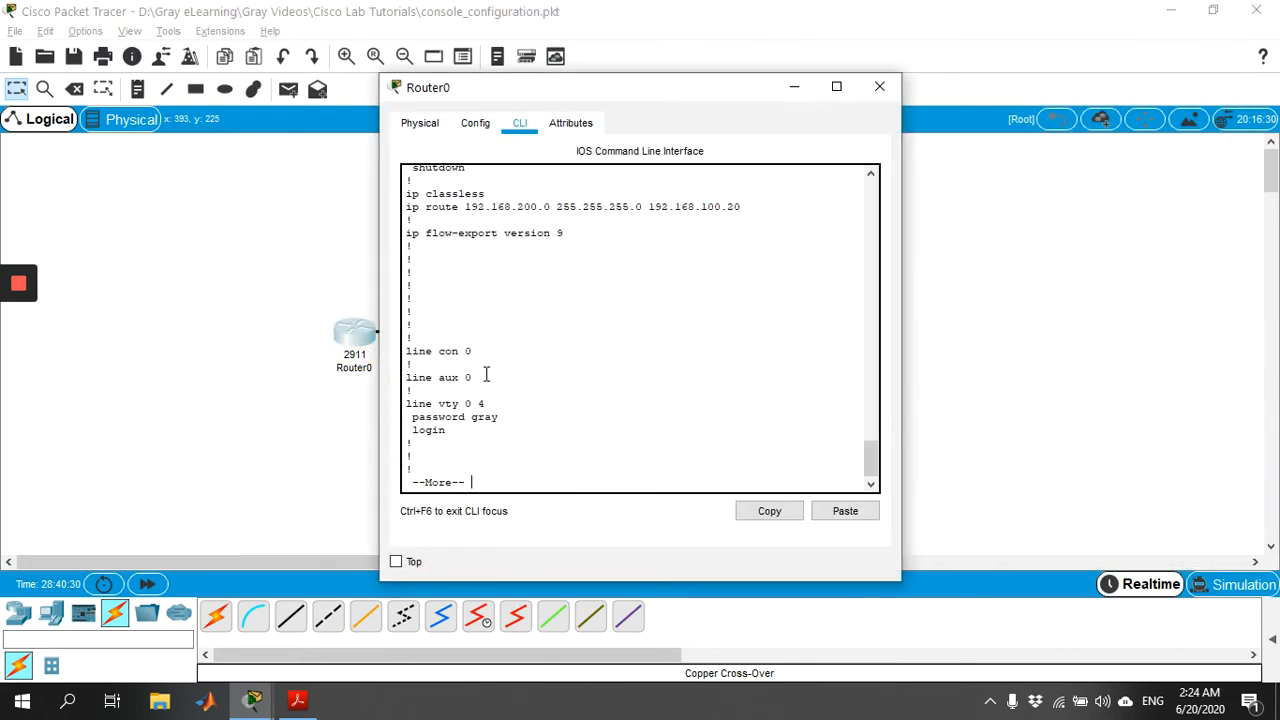
key("space")
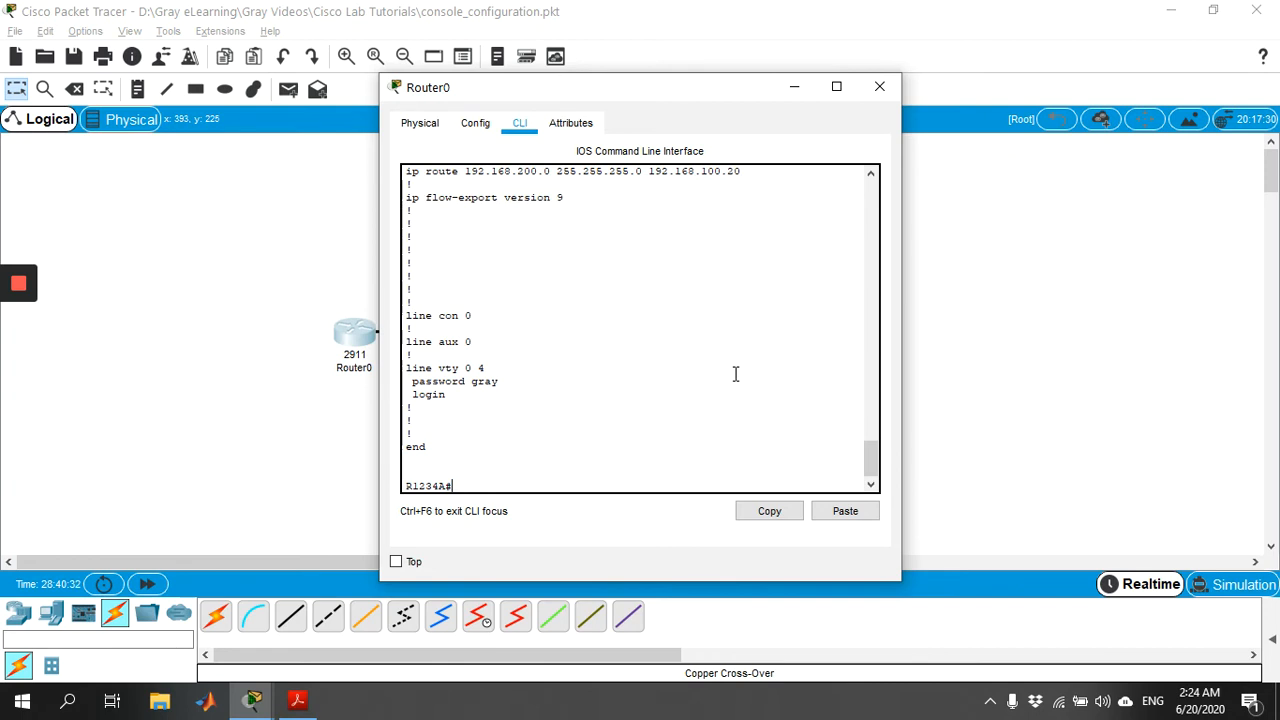
type("con")
key("Tab")
type("f")
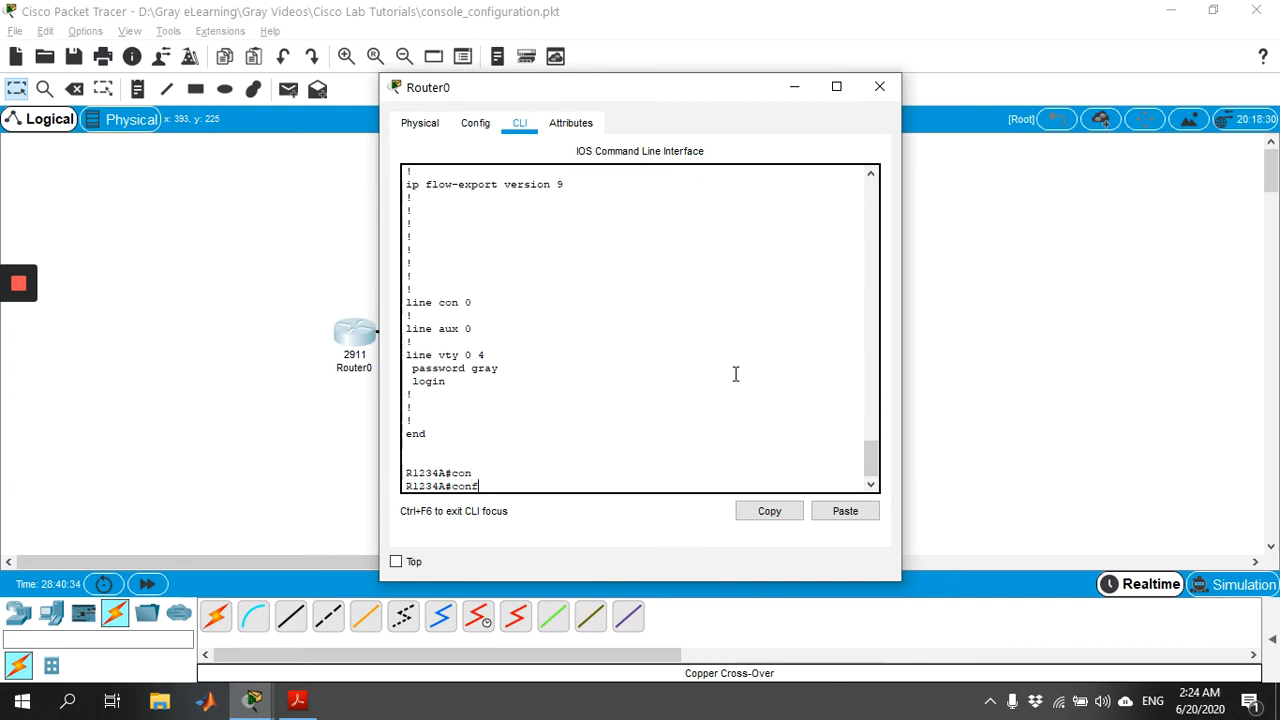
key("Tab")
type("t")
key("Tab")
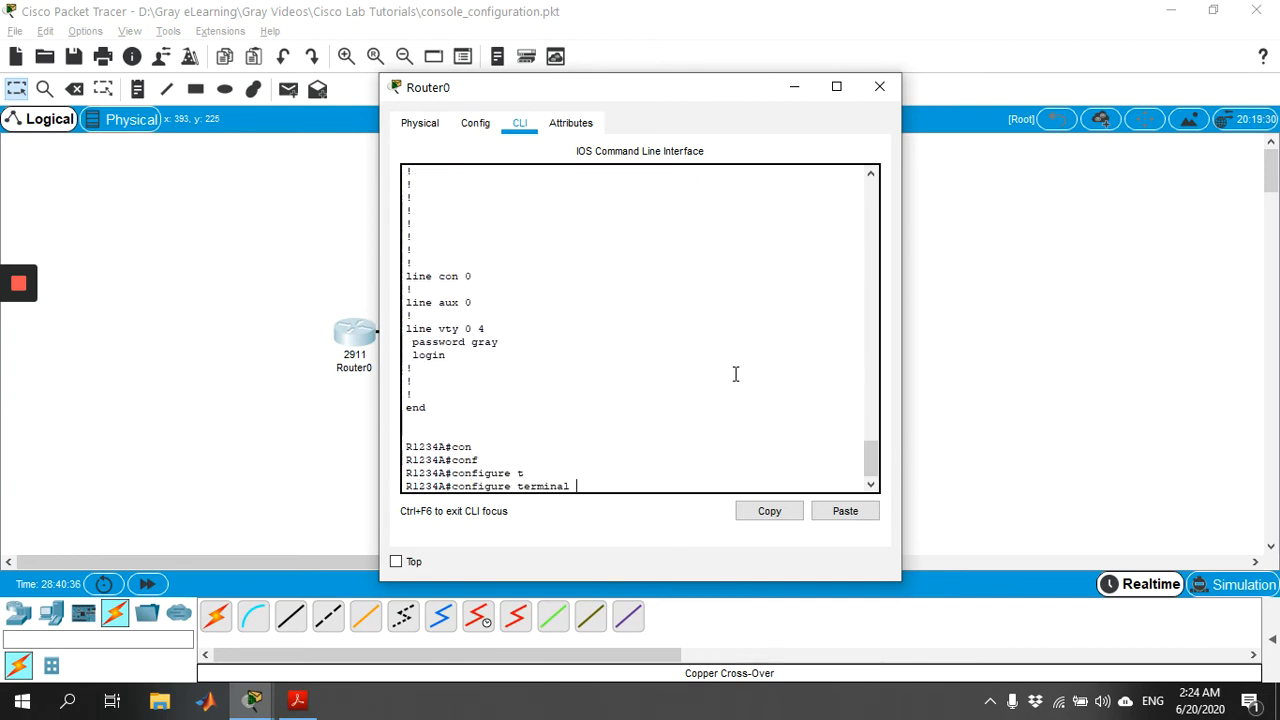
key("Return")
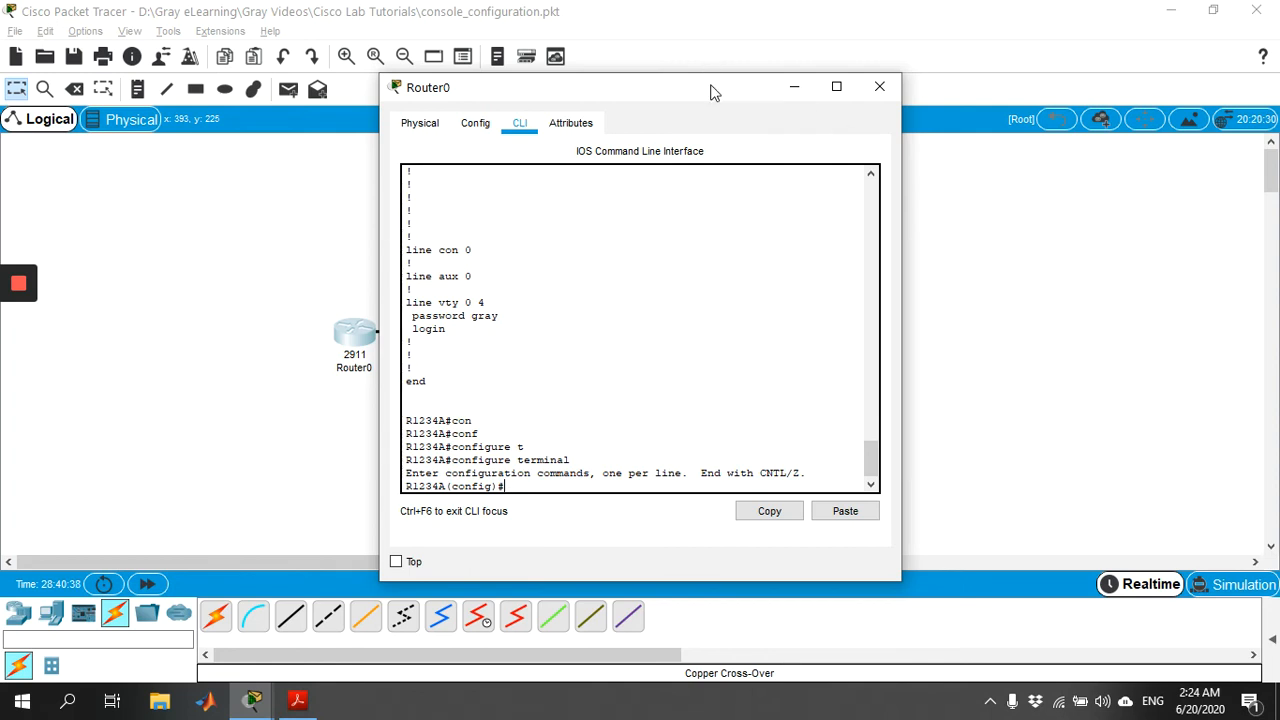
left_click_drag(718, 94, 935, 64)
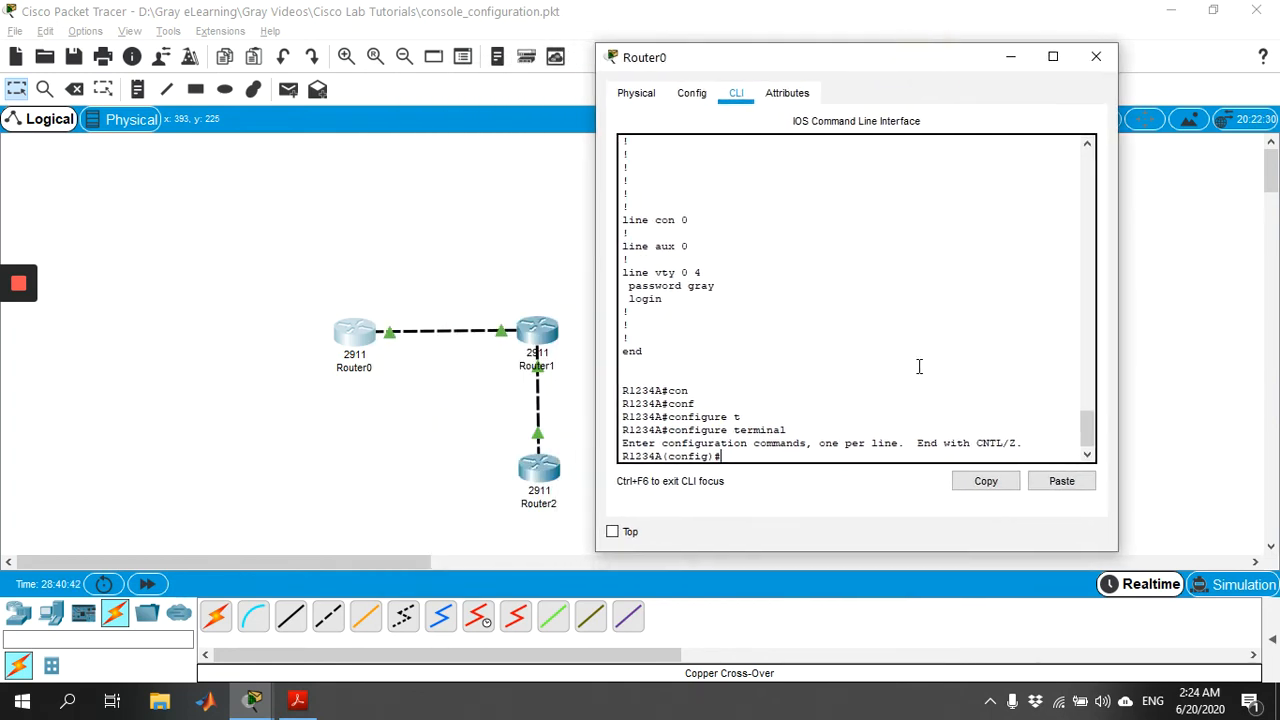
type("lin")
key("Tab")
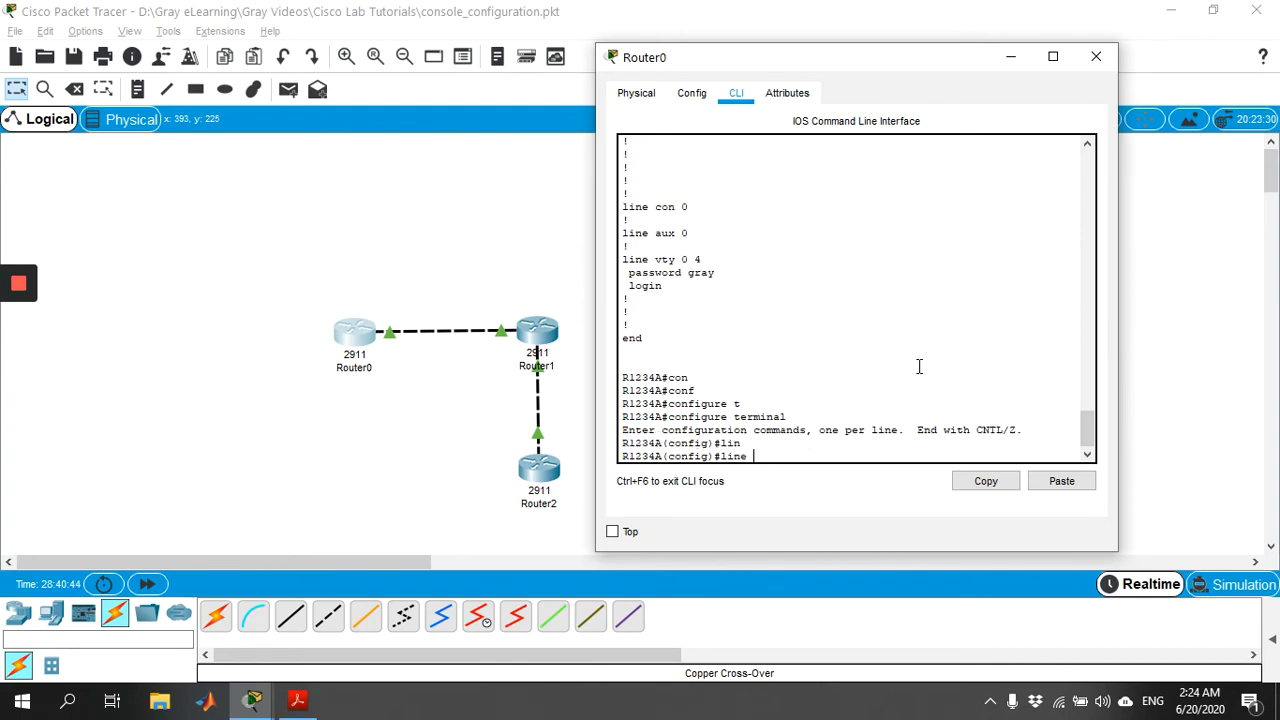
type("con")
key("Tab")
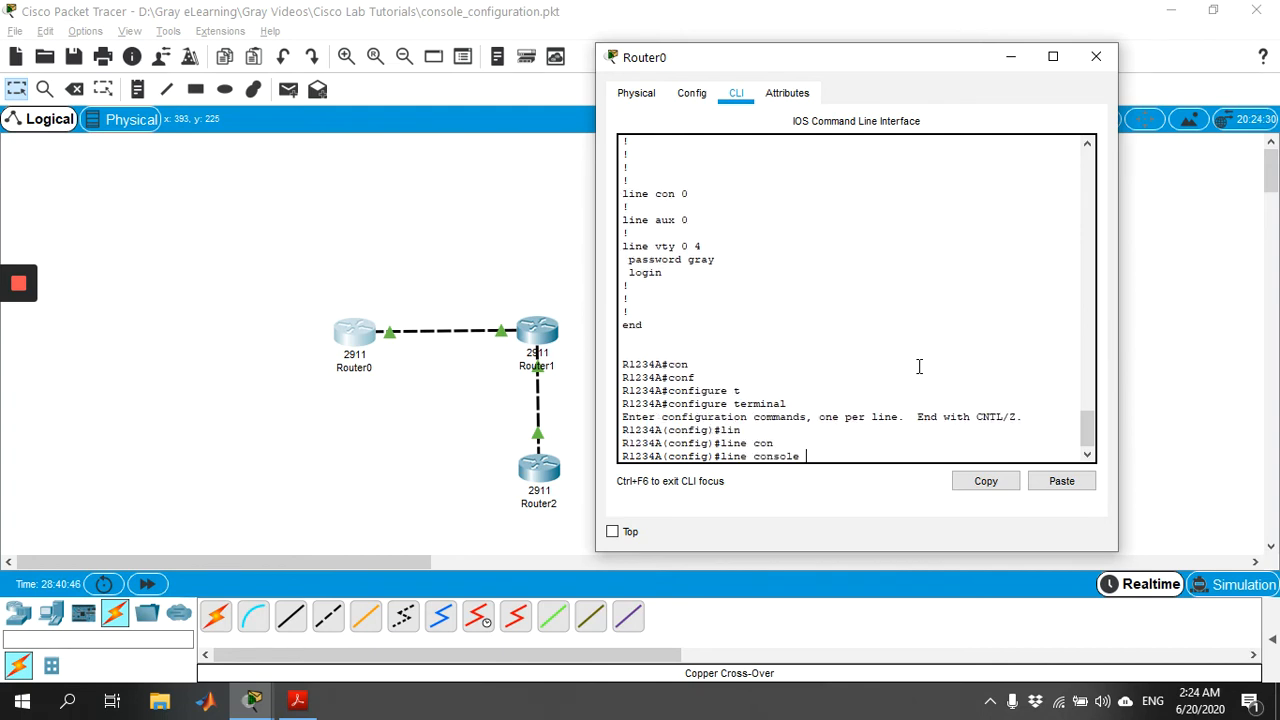
type("0")
key("Return")
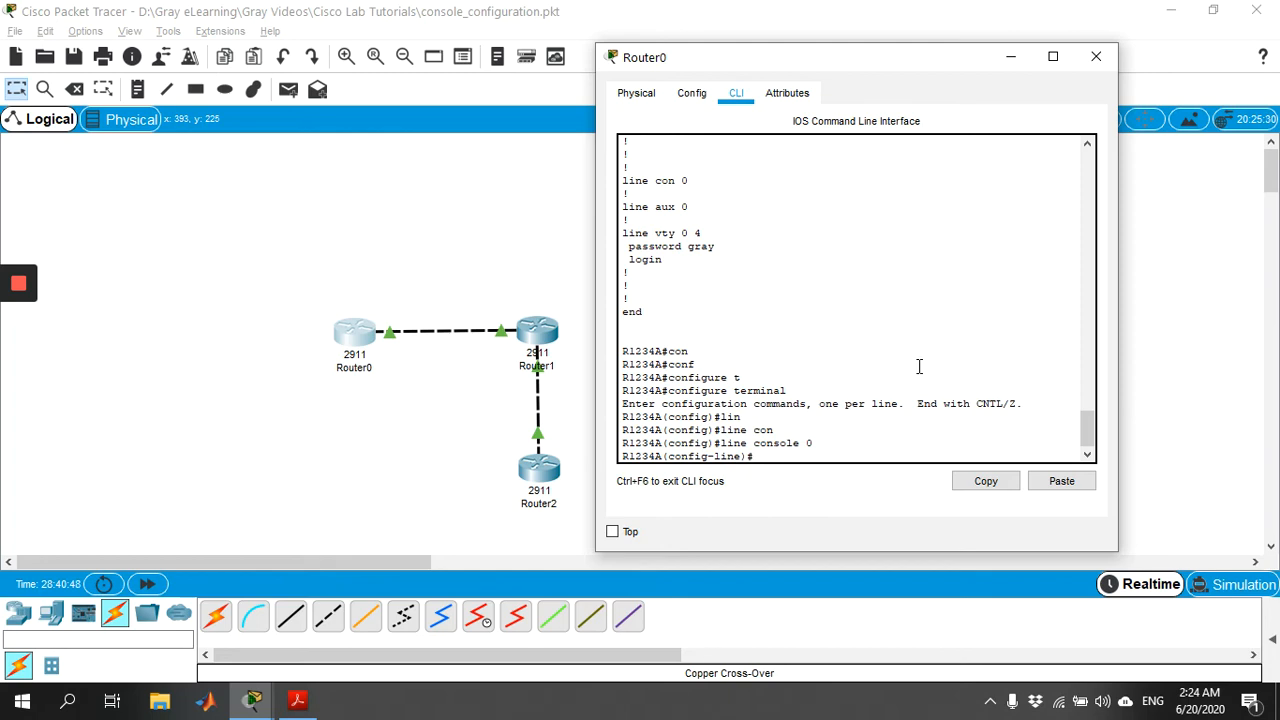
type("login")
key("Return")
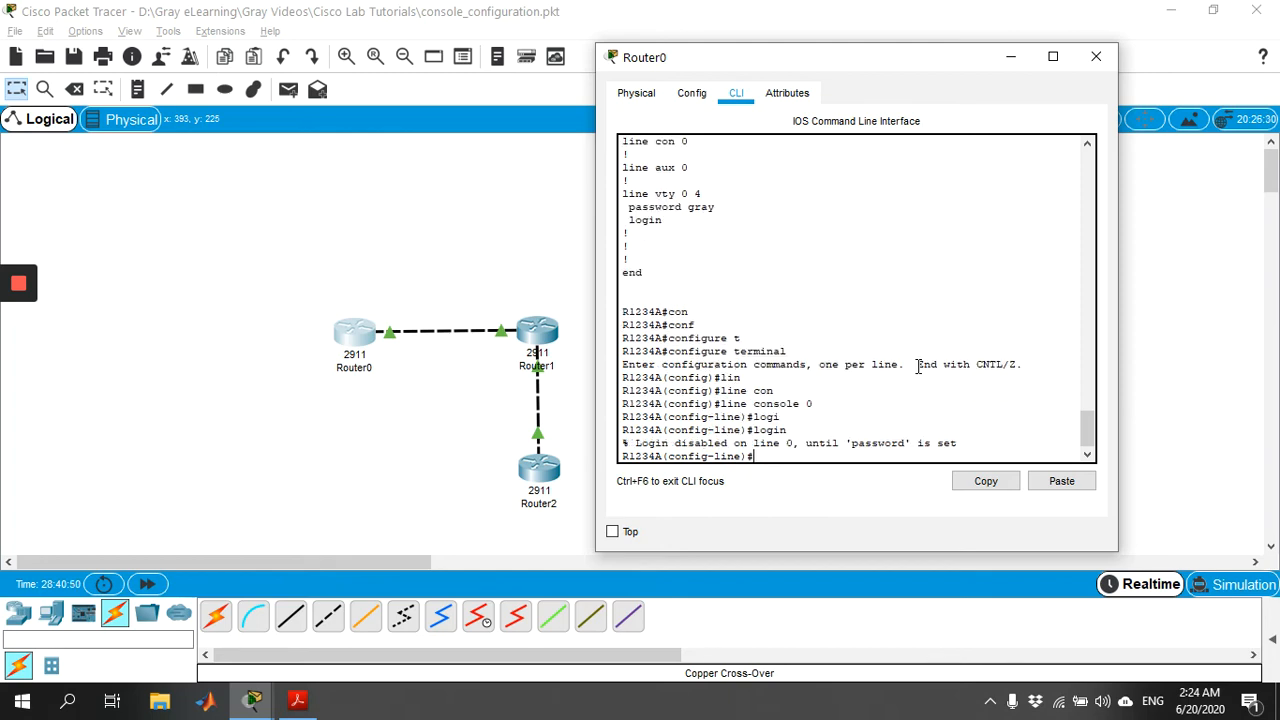
key("alt+F4")
key("alt+Tab")
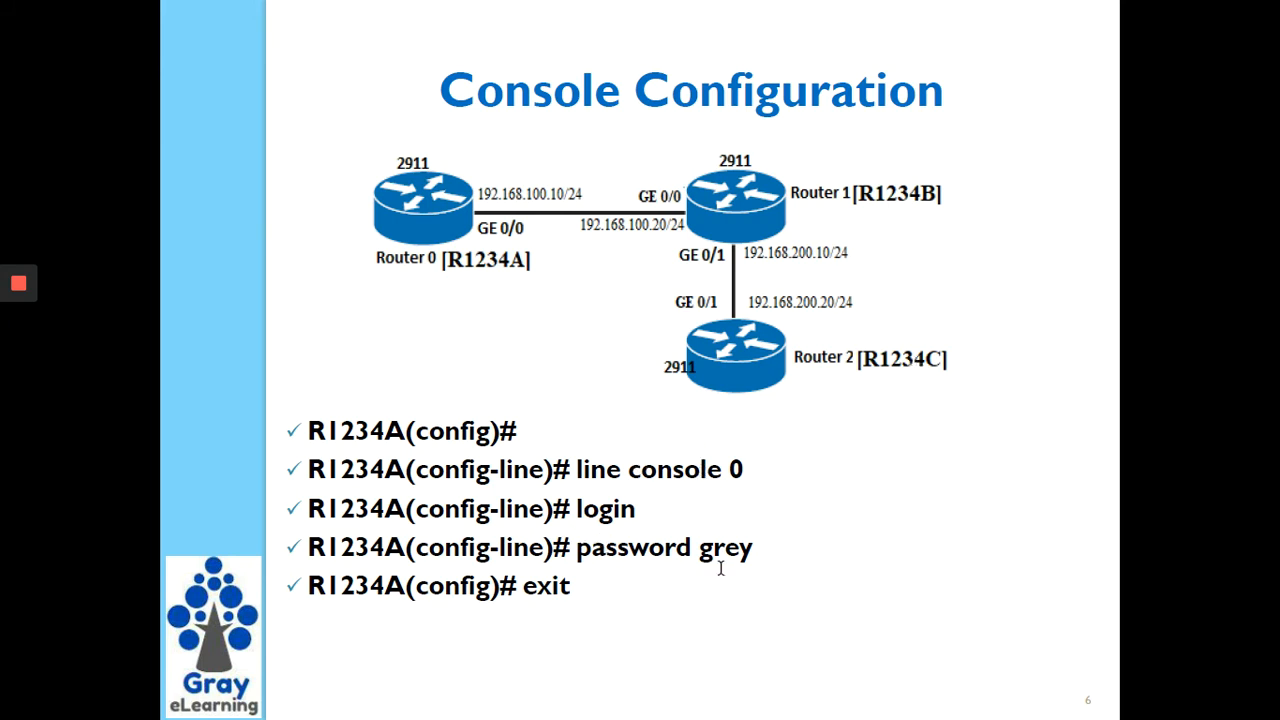
key("alt+Tab")
Step: Set a password on Router0's console line 0
left_click(358, 334)
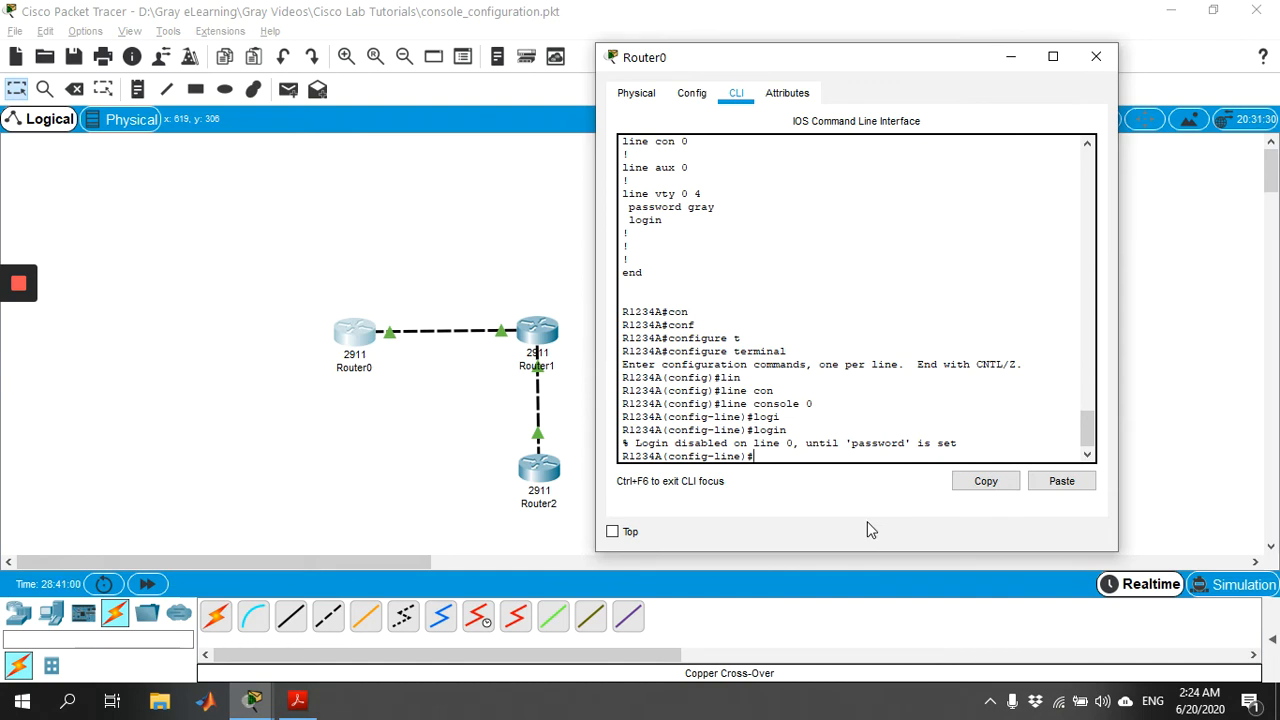
key("Tab")
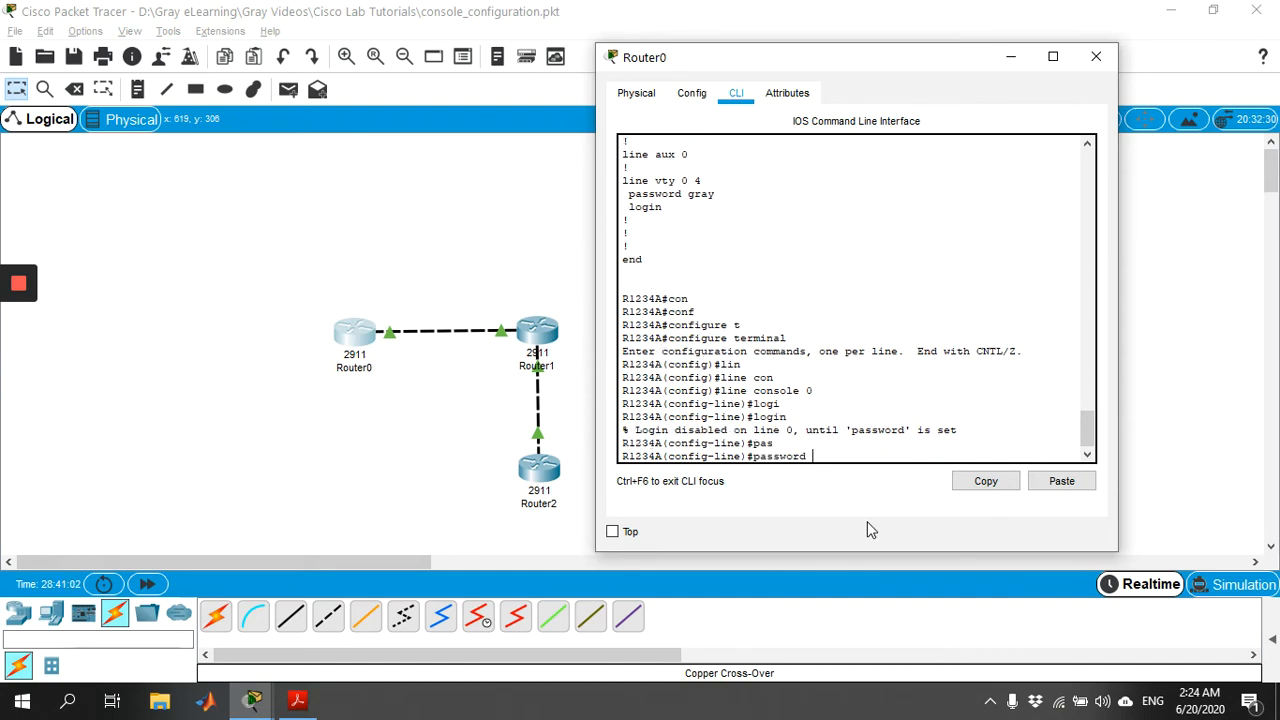
key("Return")
Step: Leave line and global configuration modes and log out of Router0's console
type("exit")
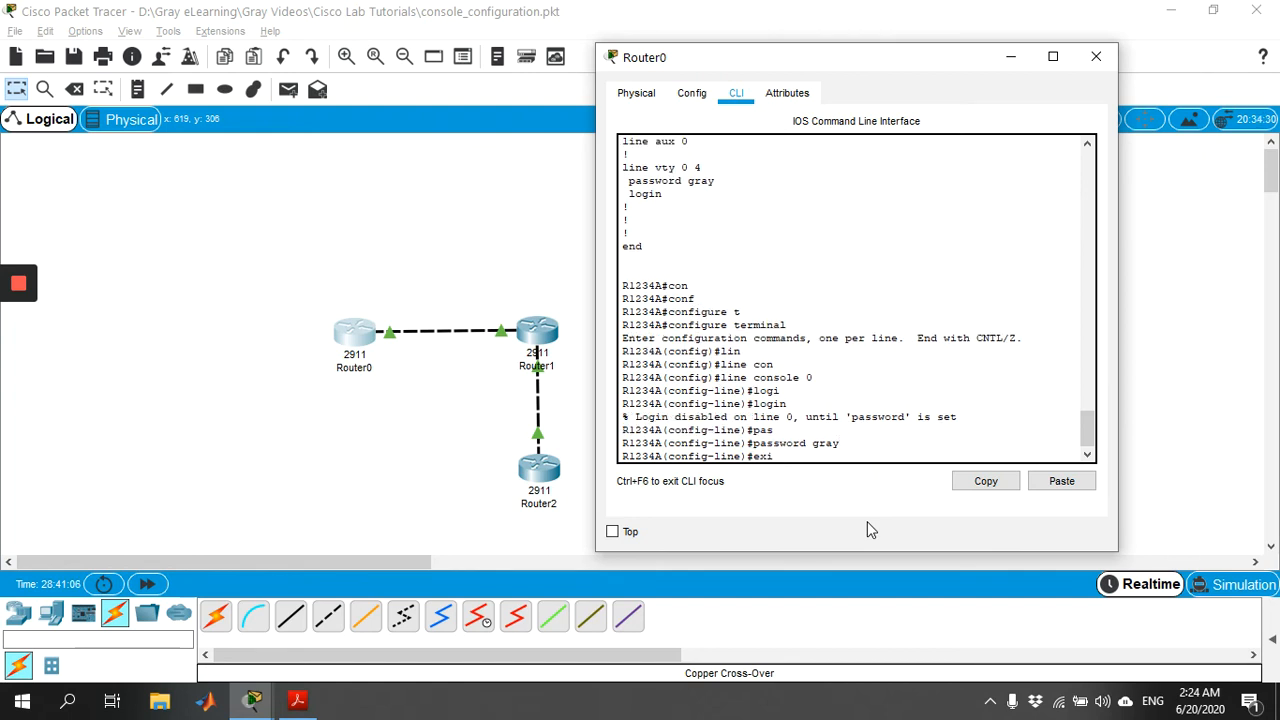
key("Return")
type("exi")
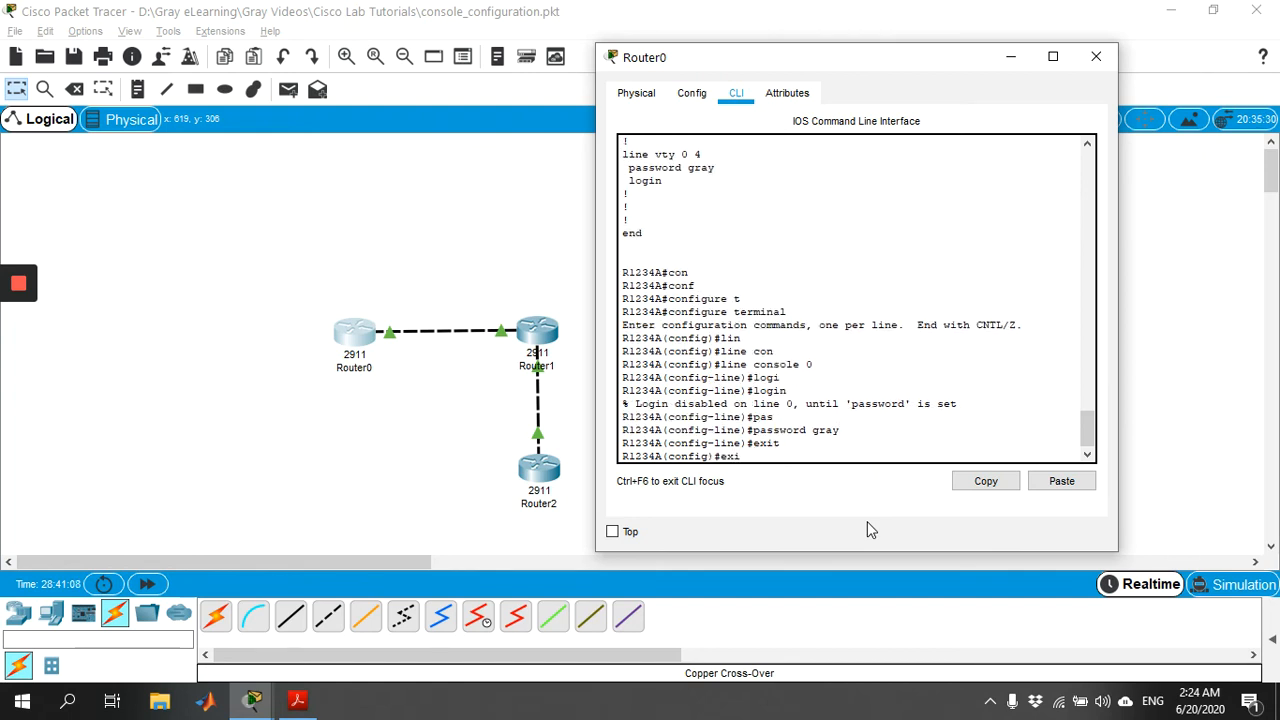
type("t")
key("Return")
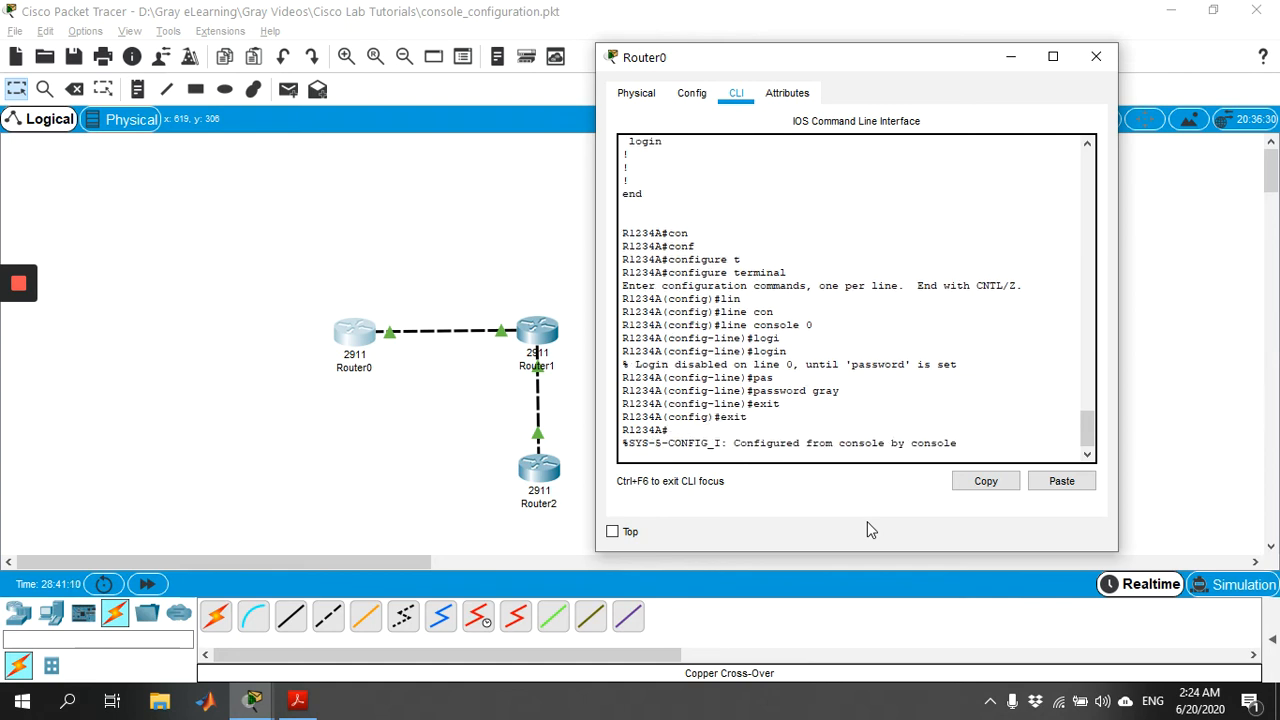
key("Return")
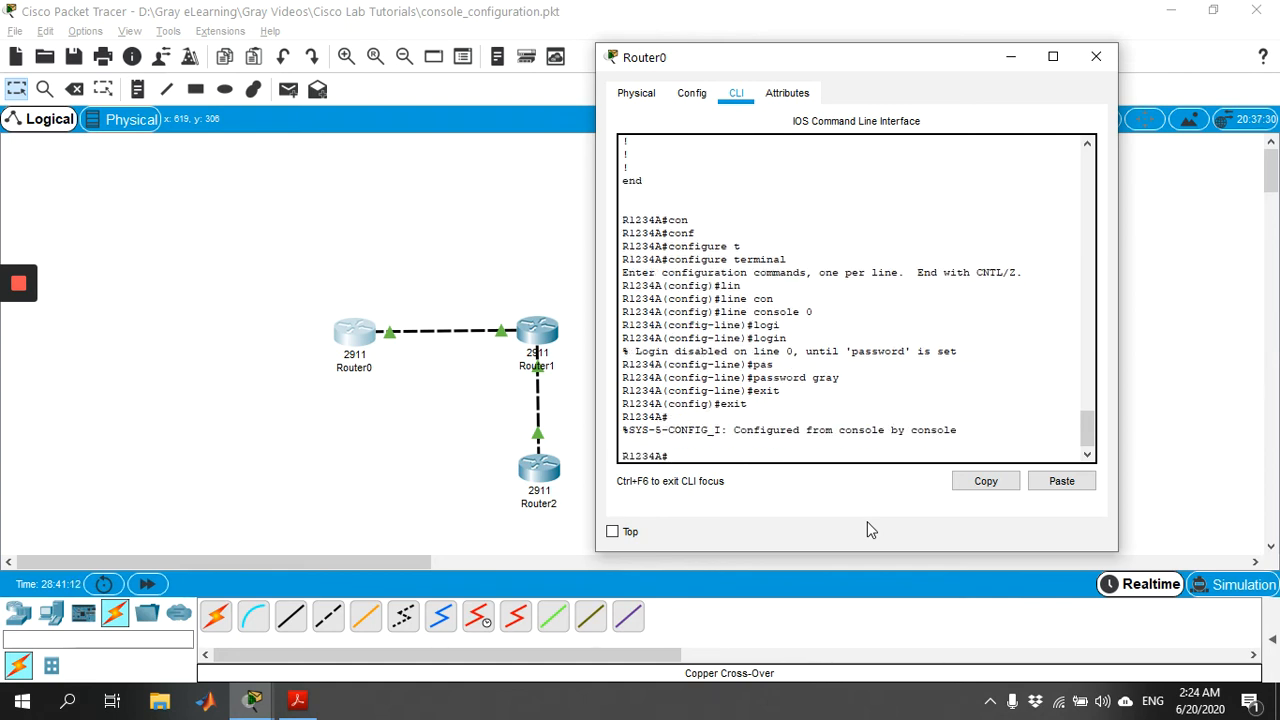
type("exit")
key("Return")
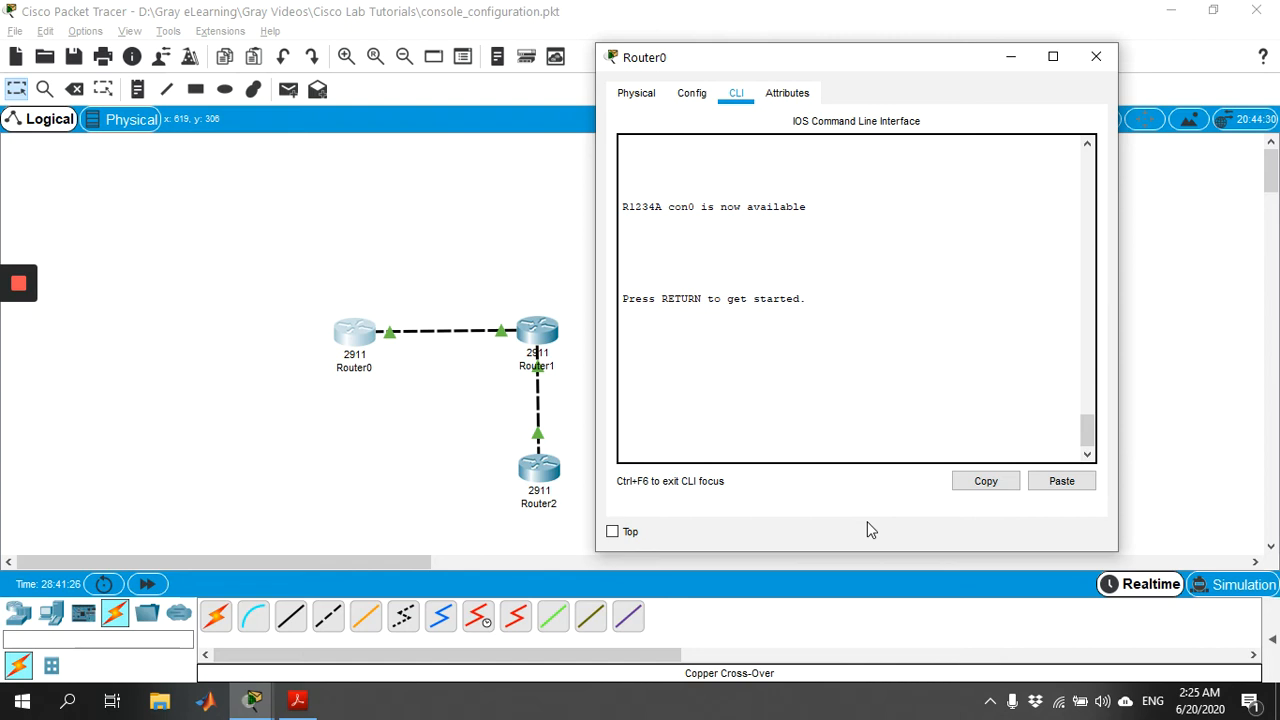
Step: Log back in with the console password and enable to reach the R1234A# prompt
key("Return")
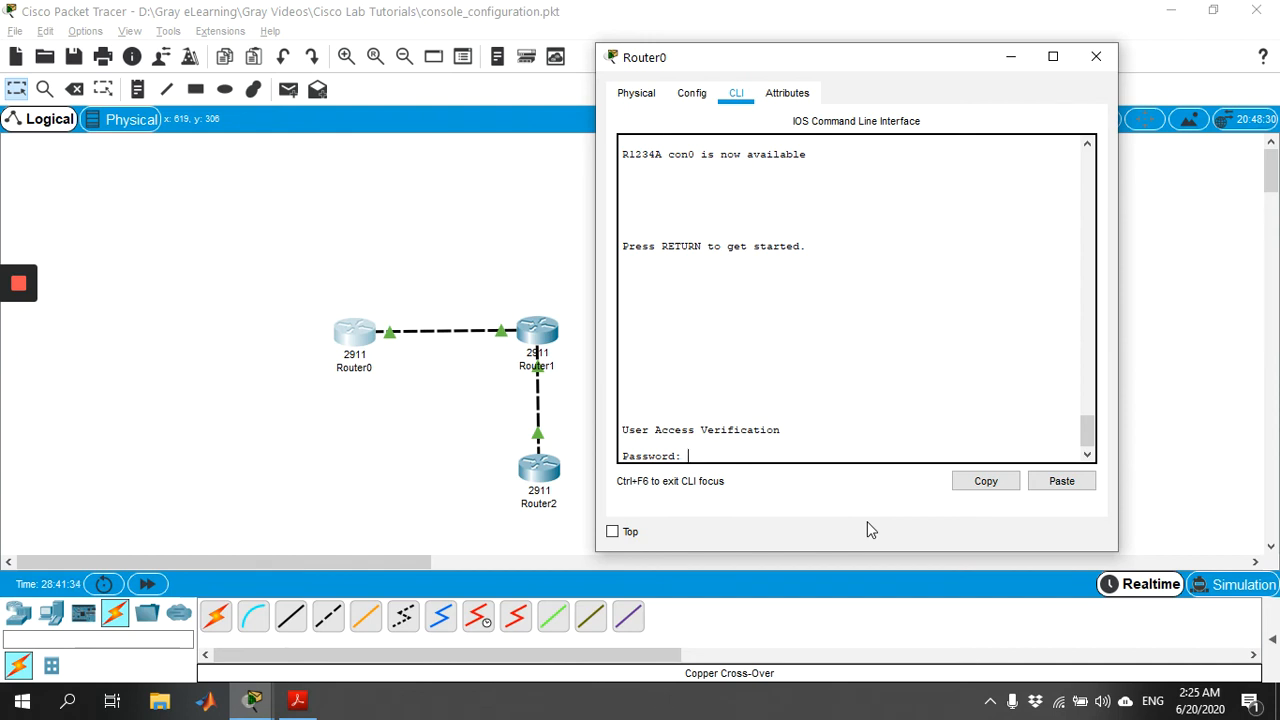
key("Return")
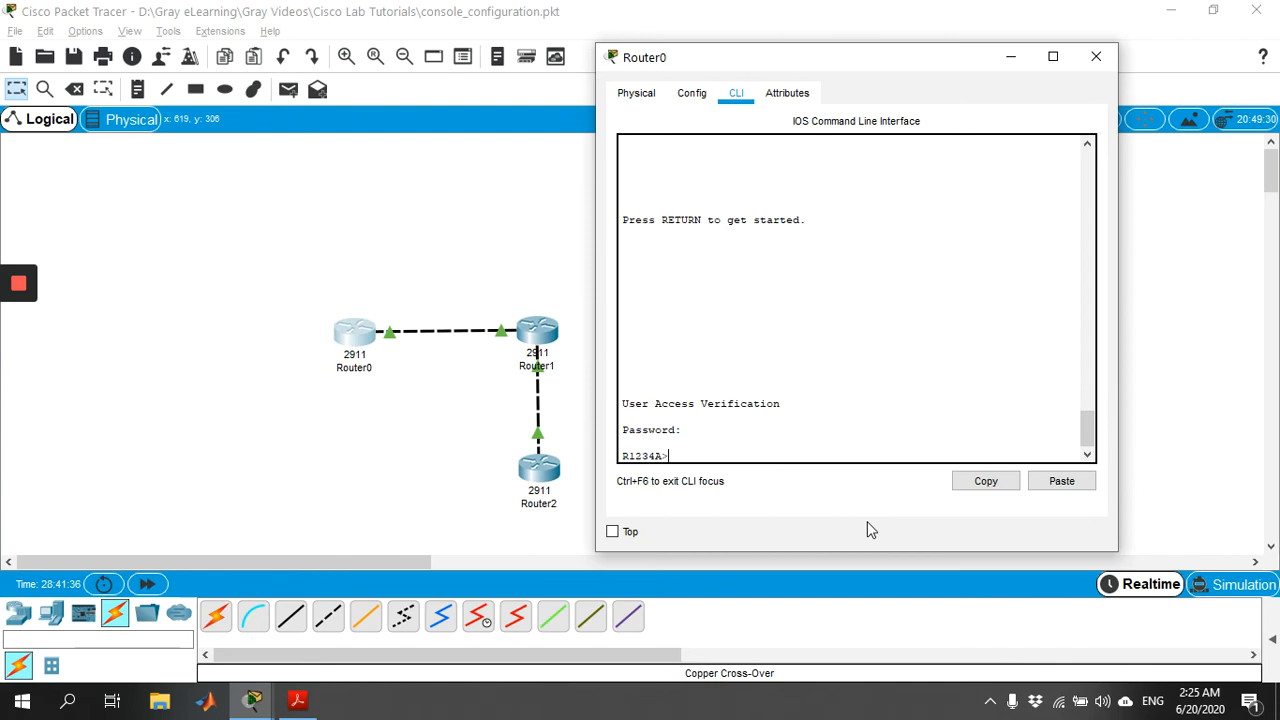
type("en")
key("Return")
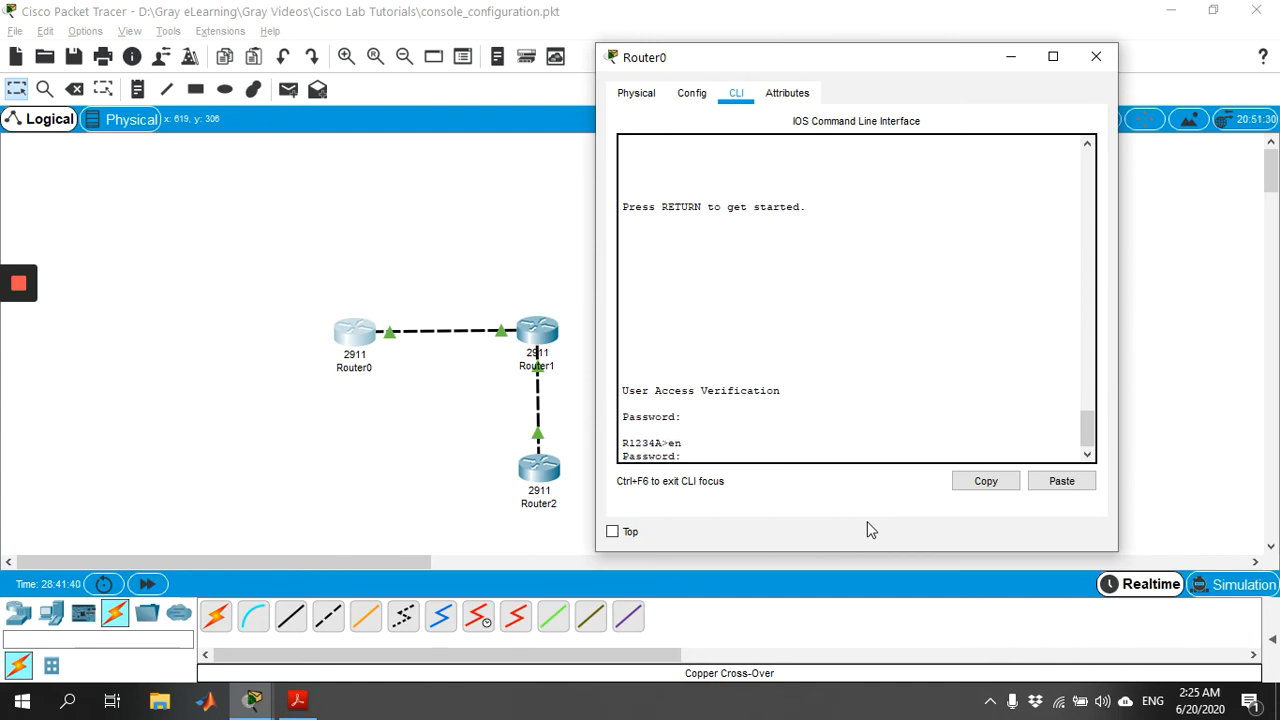
key("Return")
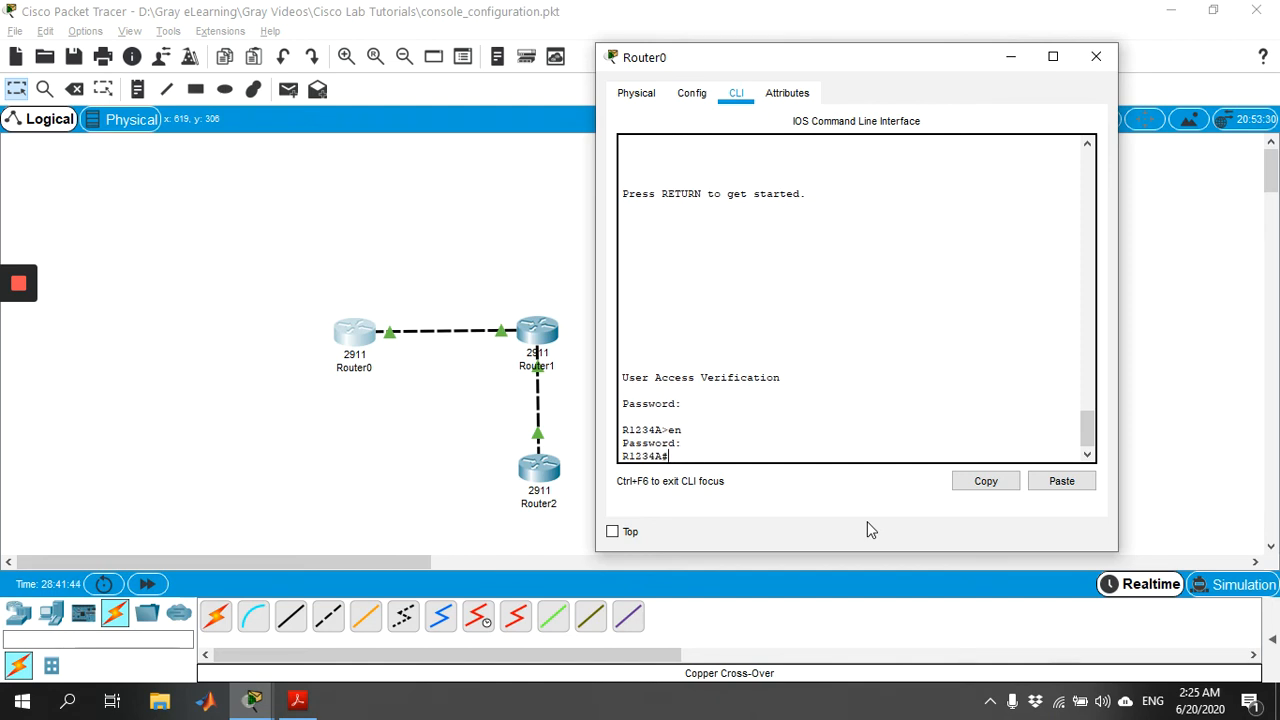
Step: Switch from Router0 to Router1 and enter global configuration mode with configure terminal
left_click(1103, 58)
left_click(545, 336)
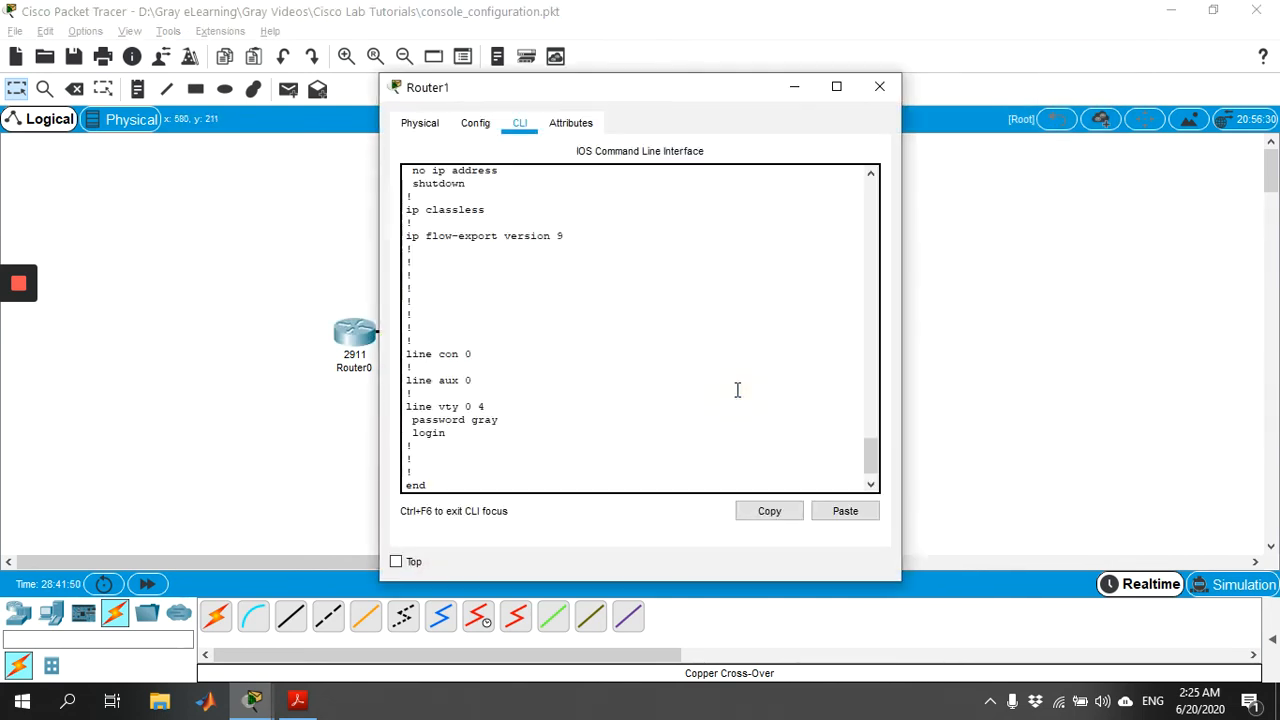
key("Return")
type("confi")
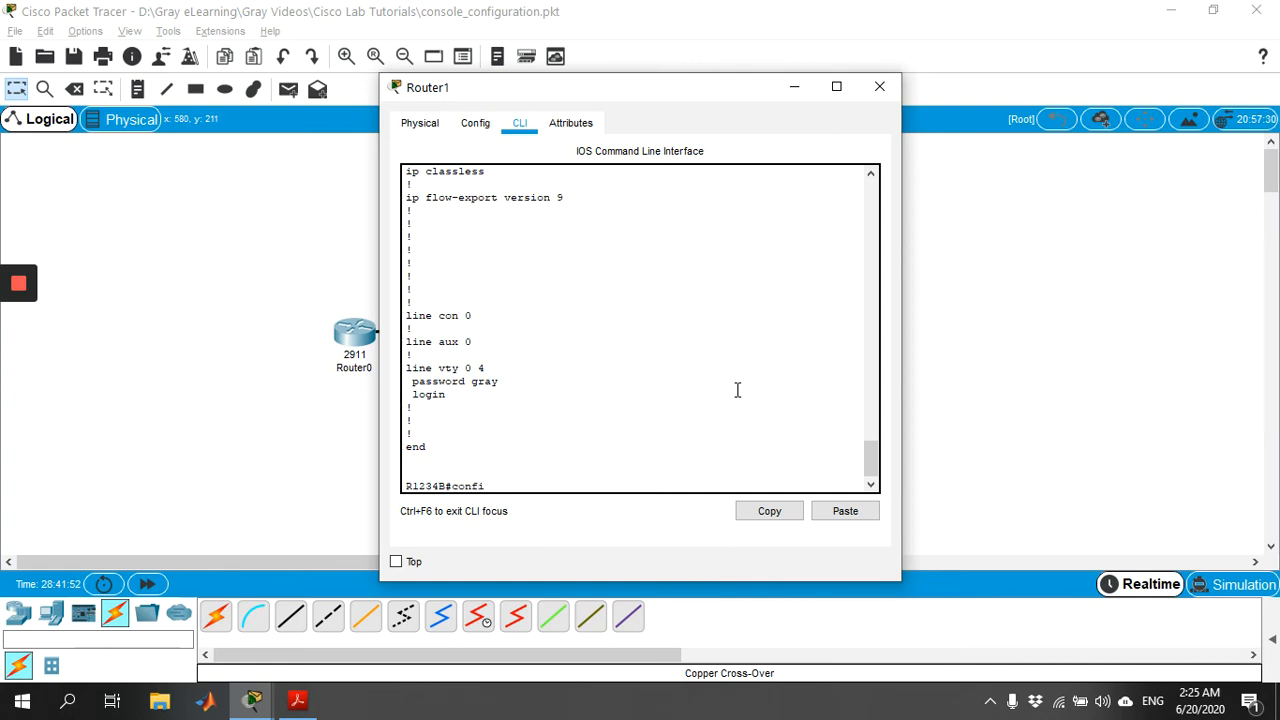
key("Tab")
type("t")
key("Tab")
key("Return")
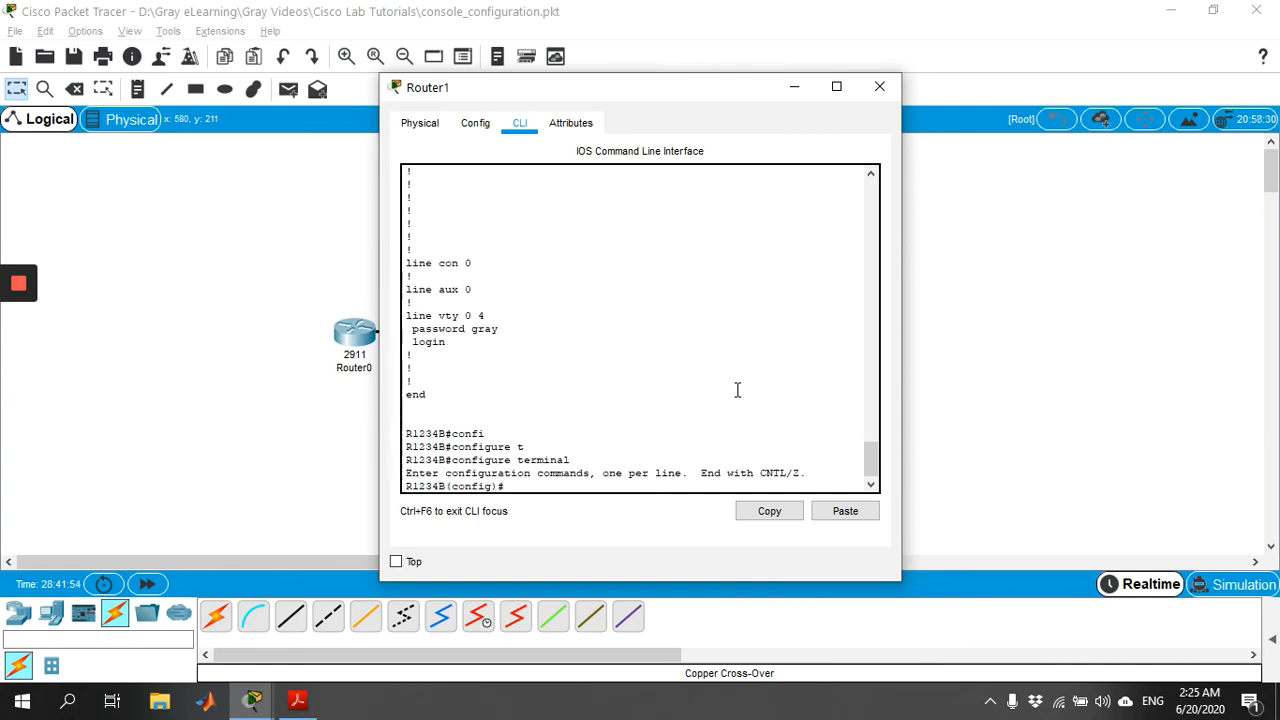
Step: Enable login with a console password on Router1's line console 0
key("Tab")
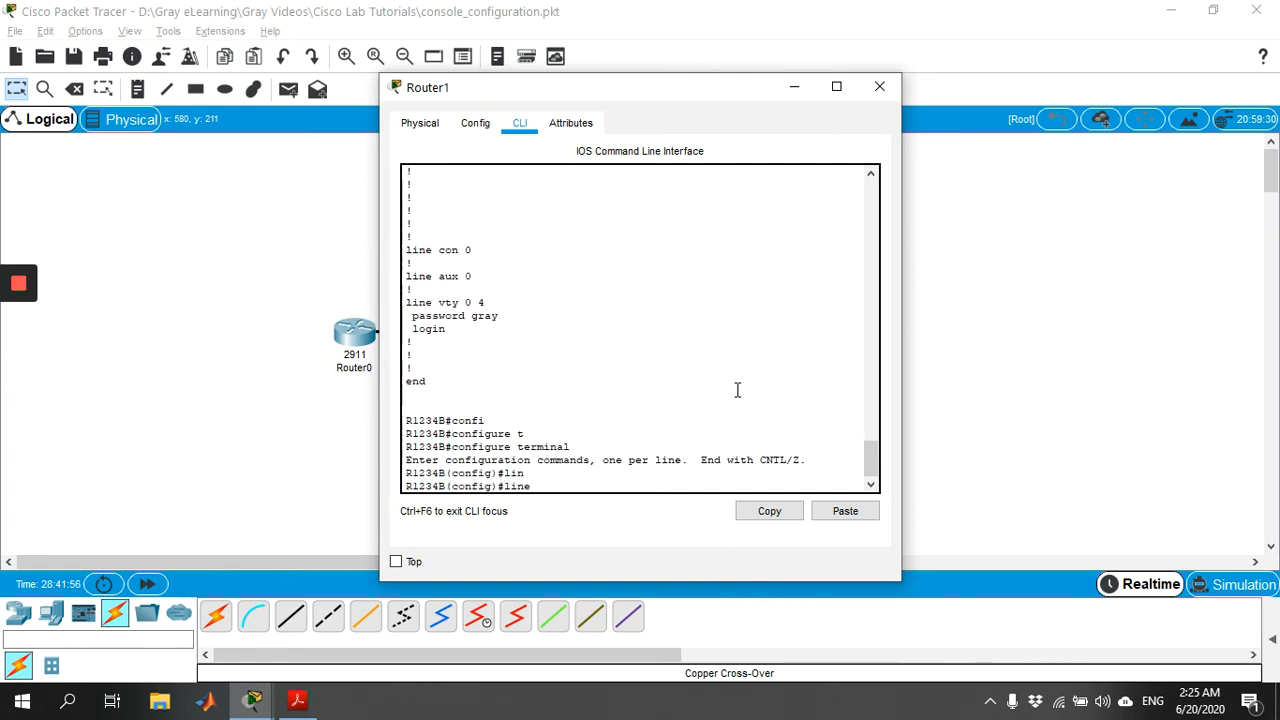
key("Tab")
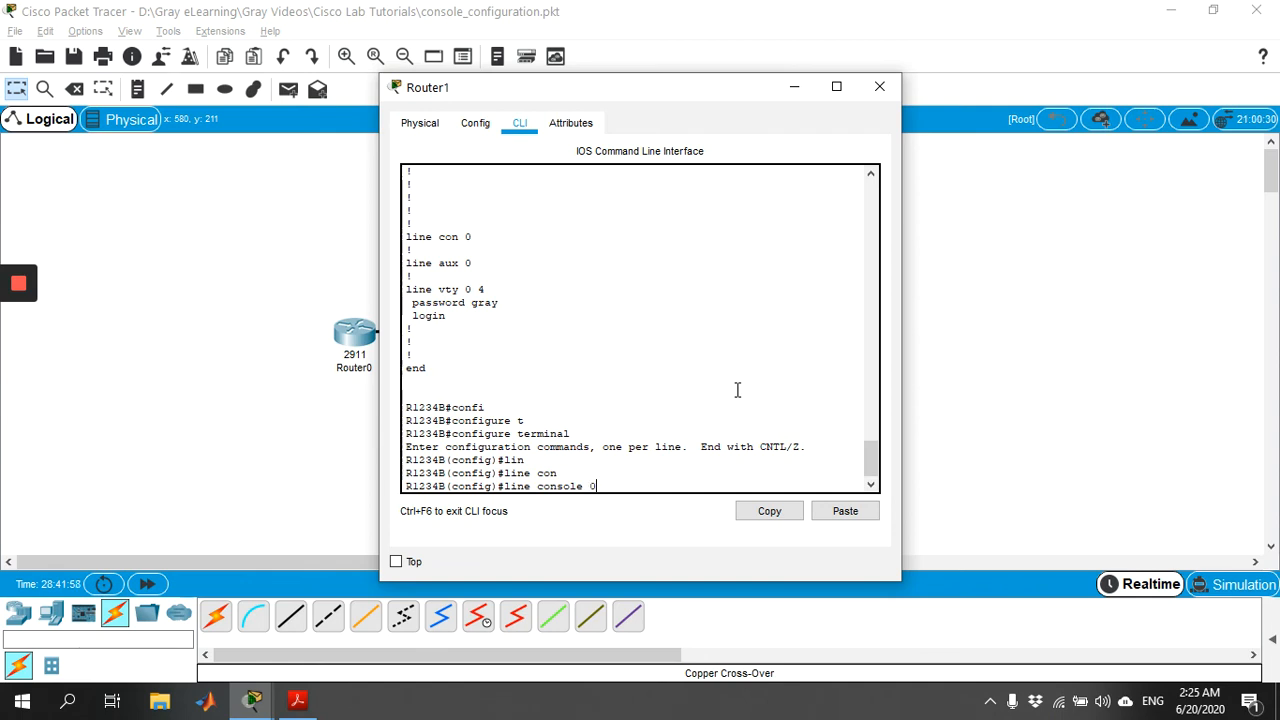
key("Return")
key("Tab")
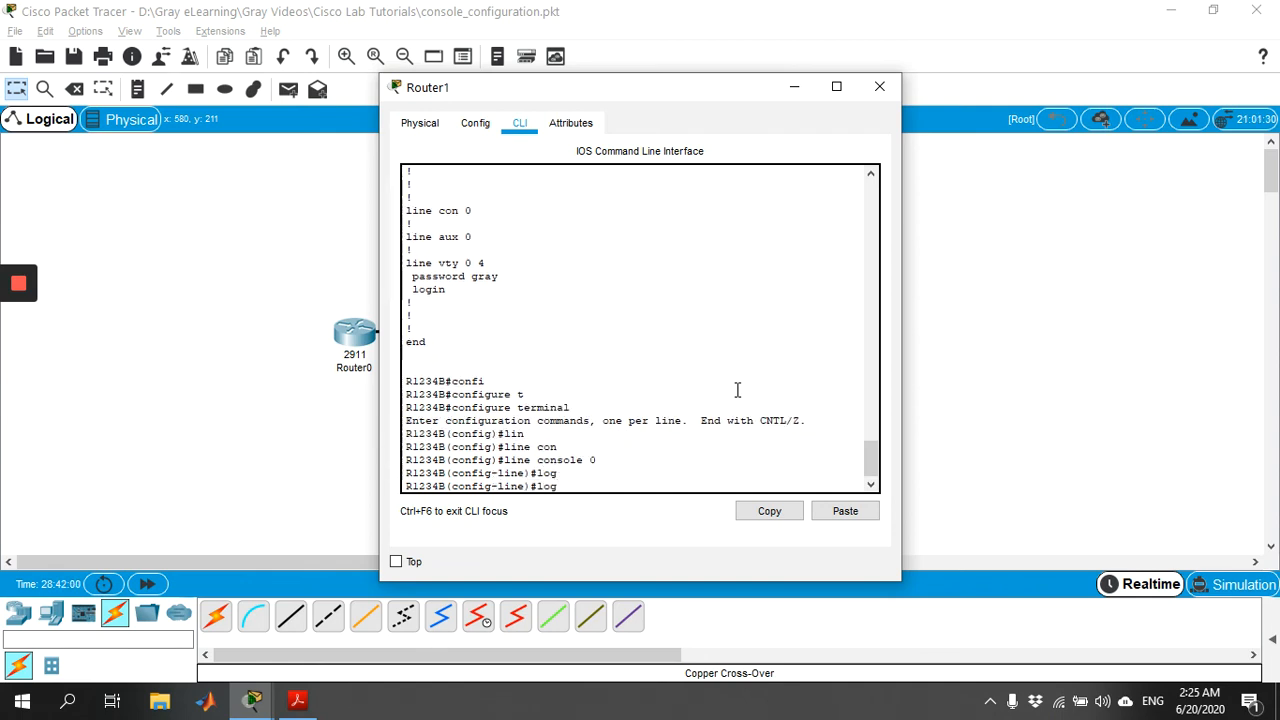
key("Return")
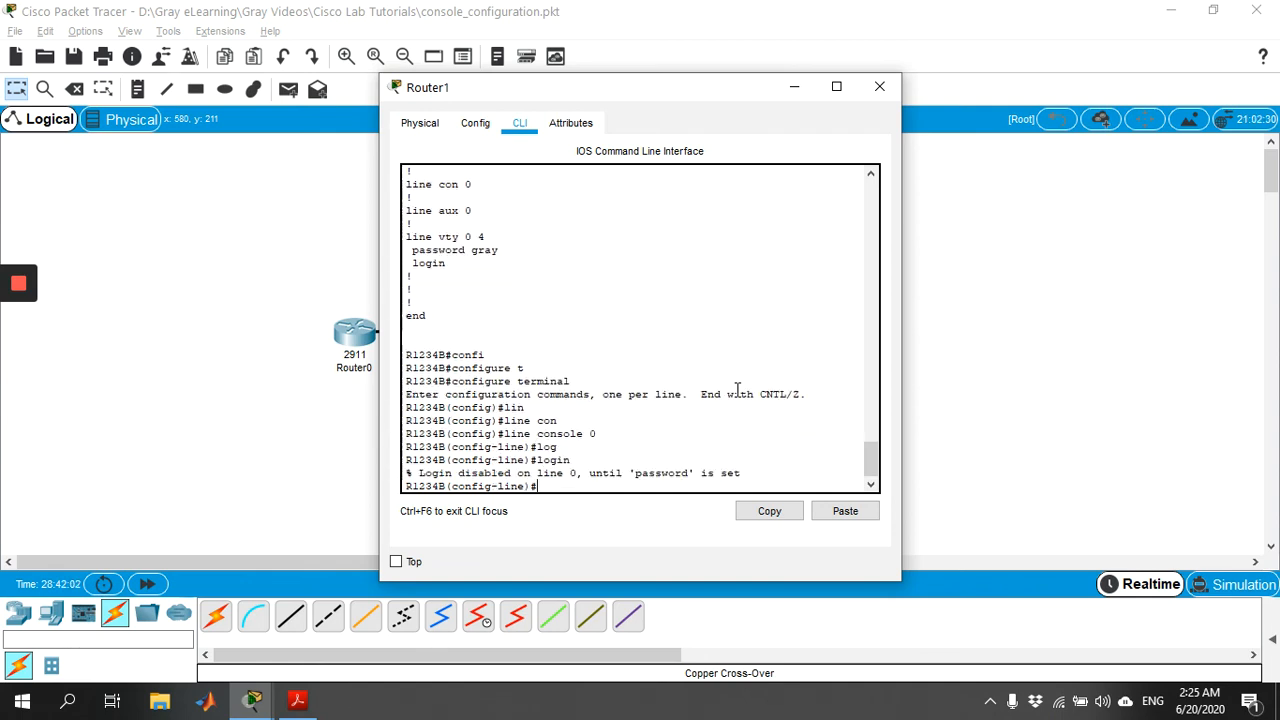
key("Tab")
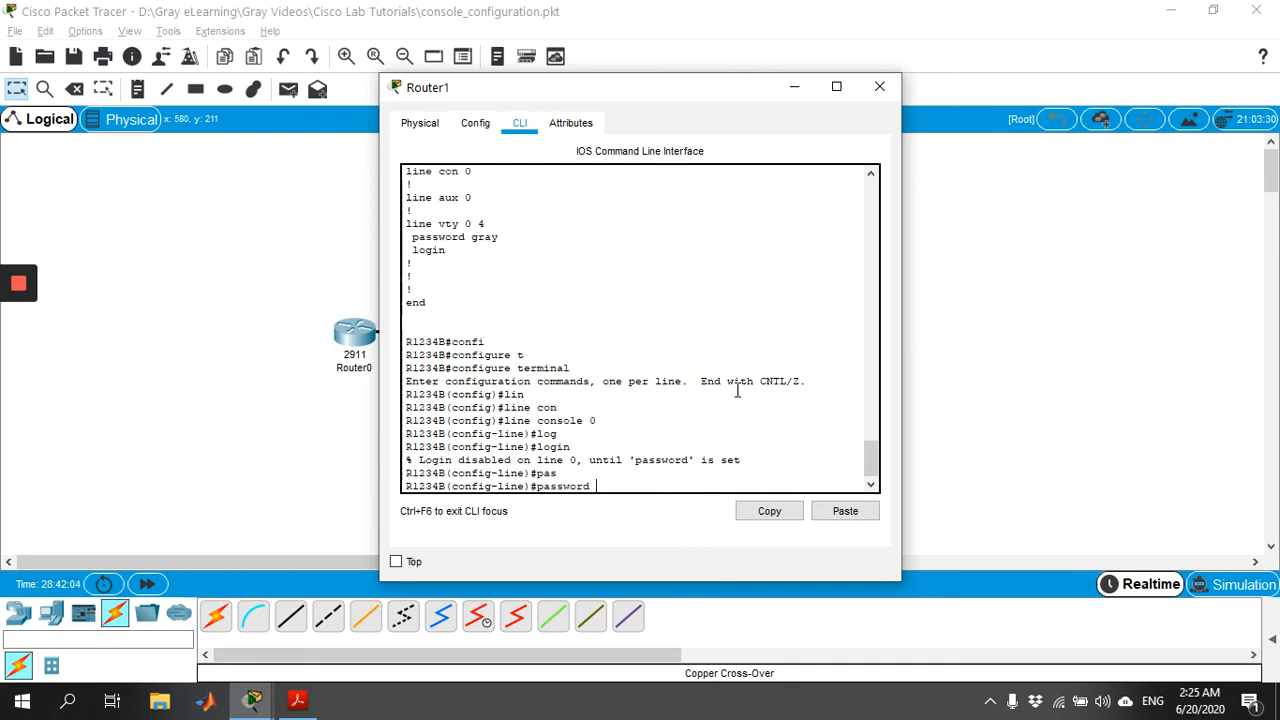
key("Return")
Step: Exit configuration mode and log out of Router1's console session
type("exit")
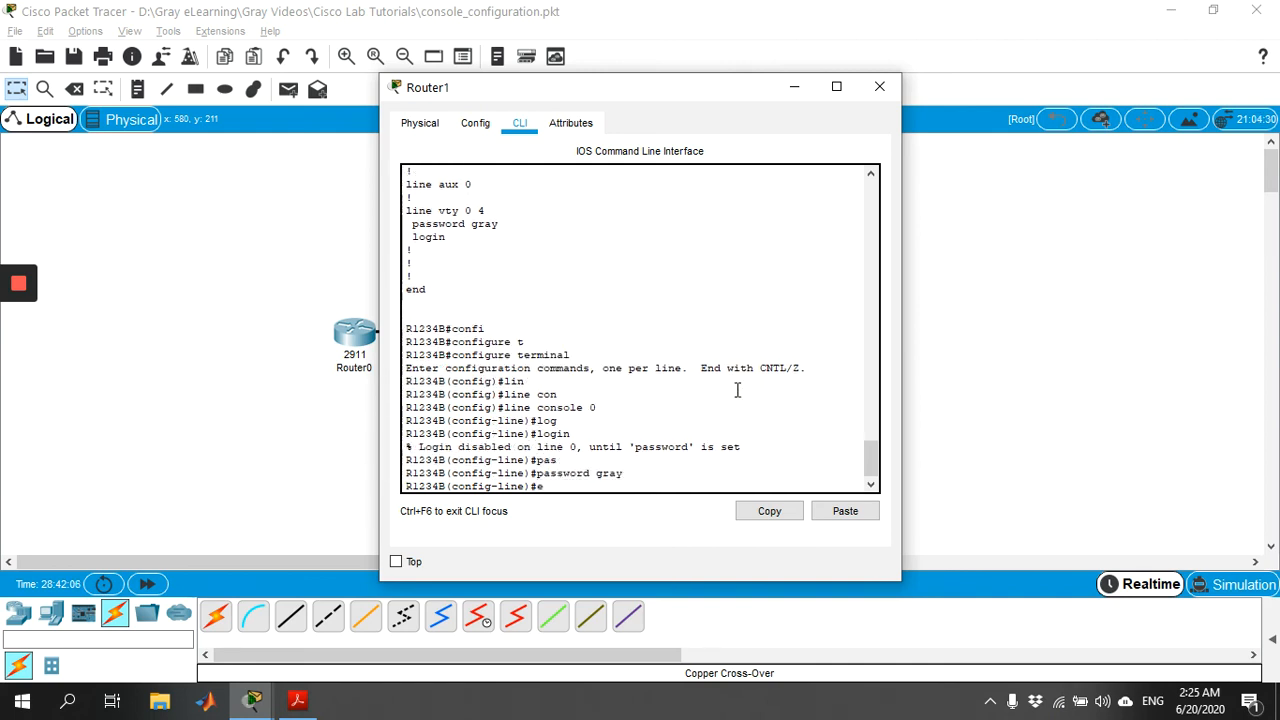
key("Return")
key("Return")
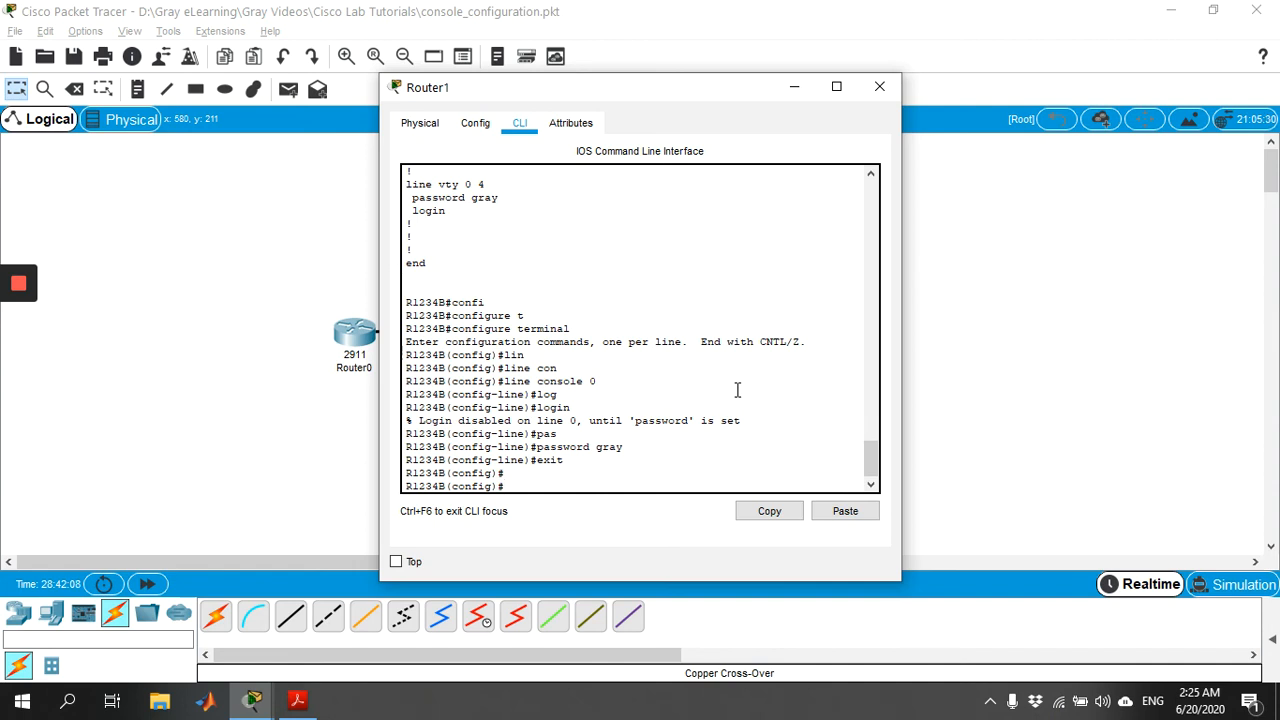
type("exit")
key("Return")
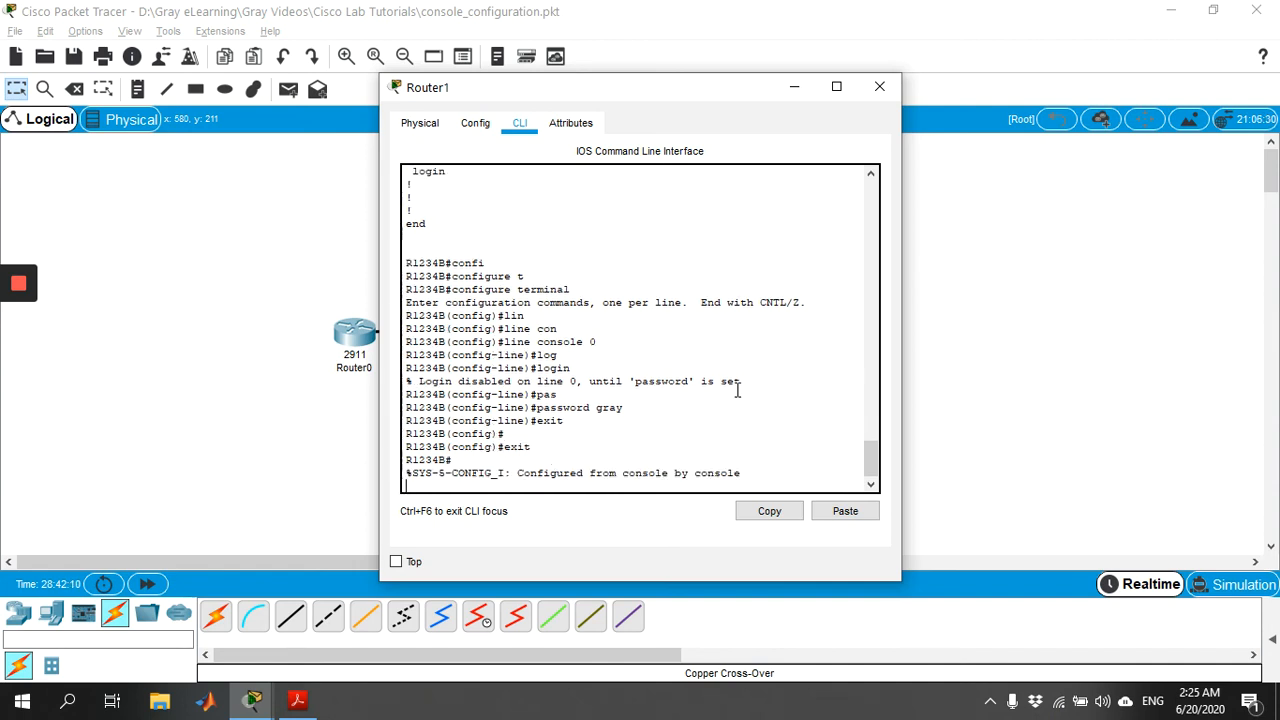
key("Return")
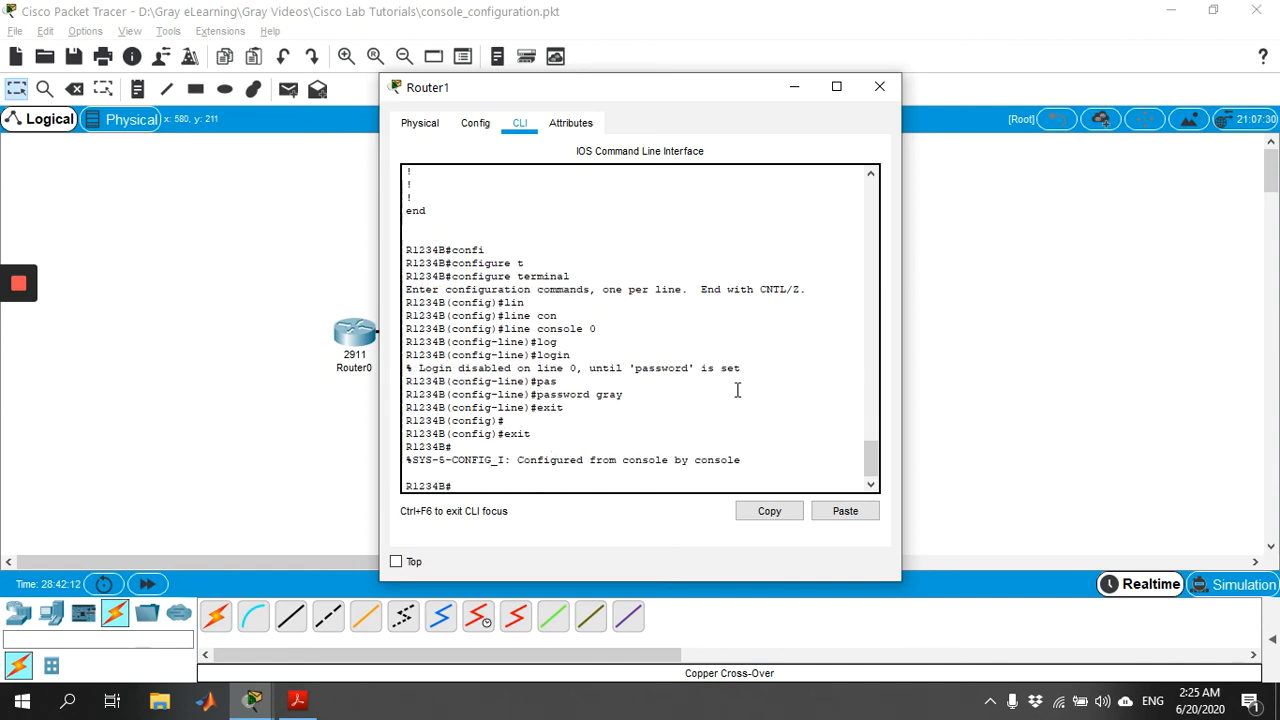
type("exit")
Step: Log back into Router1 with the console password, then enable to reach R1234B#
key("Return")
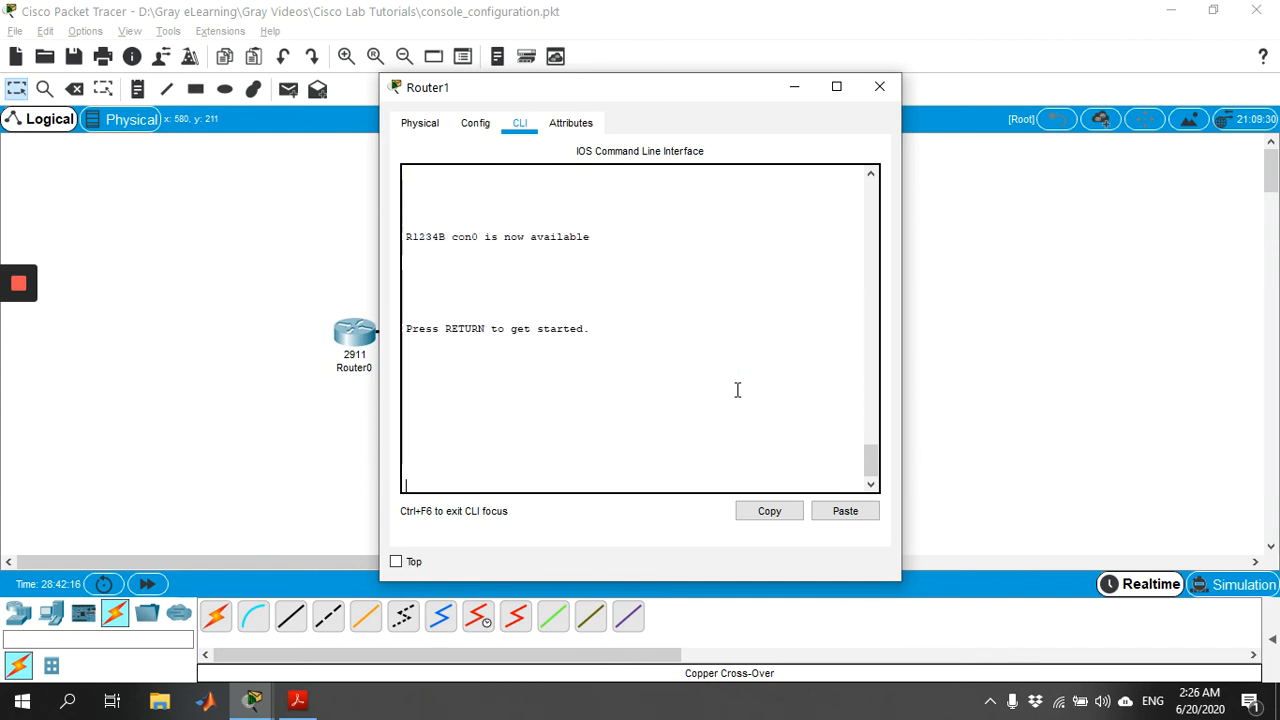
key("Return")
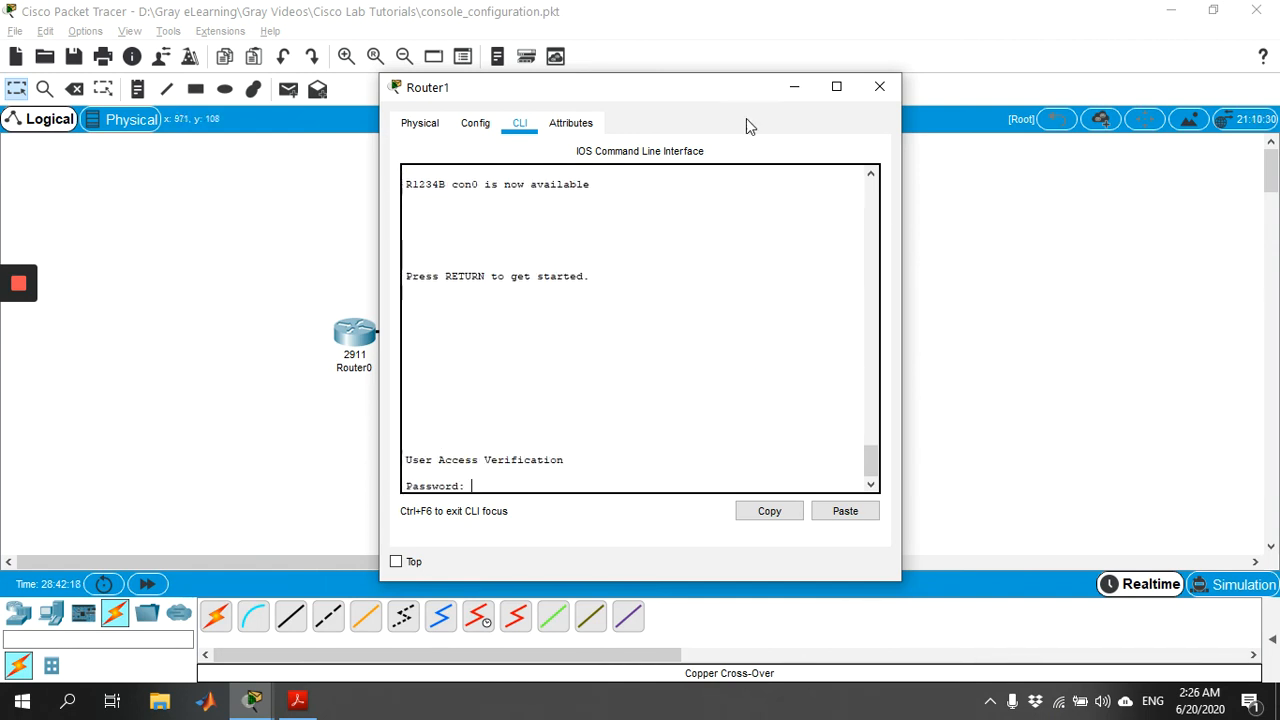
left_click_drag(714, 102, 964, 85)
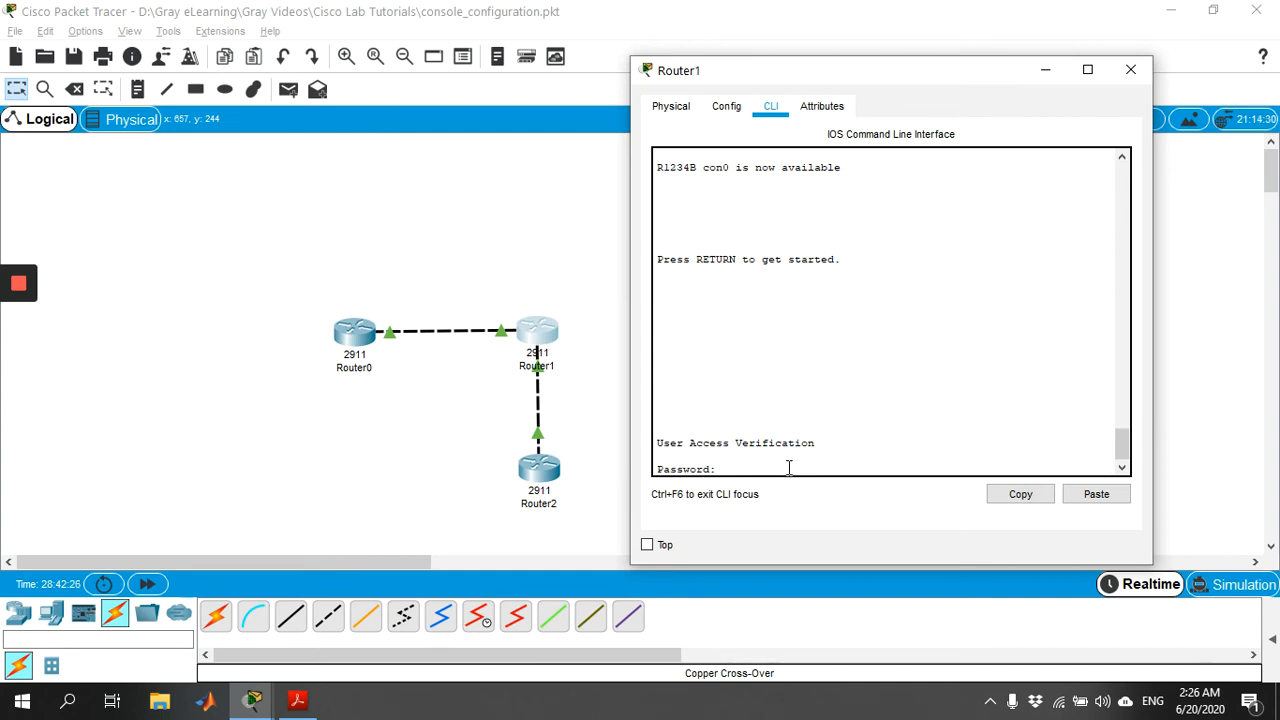
key("Return")
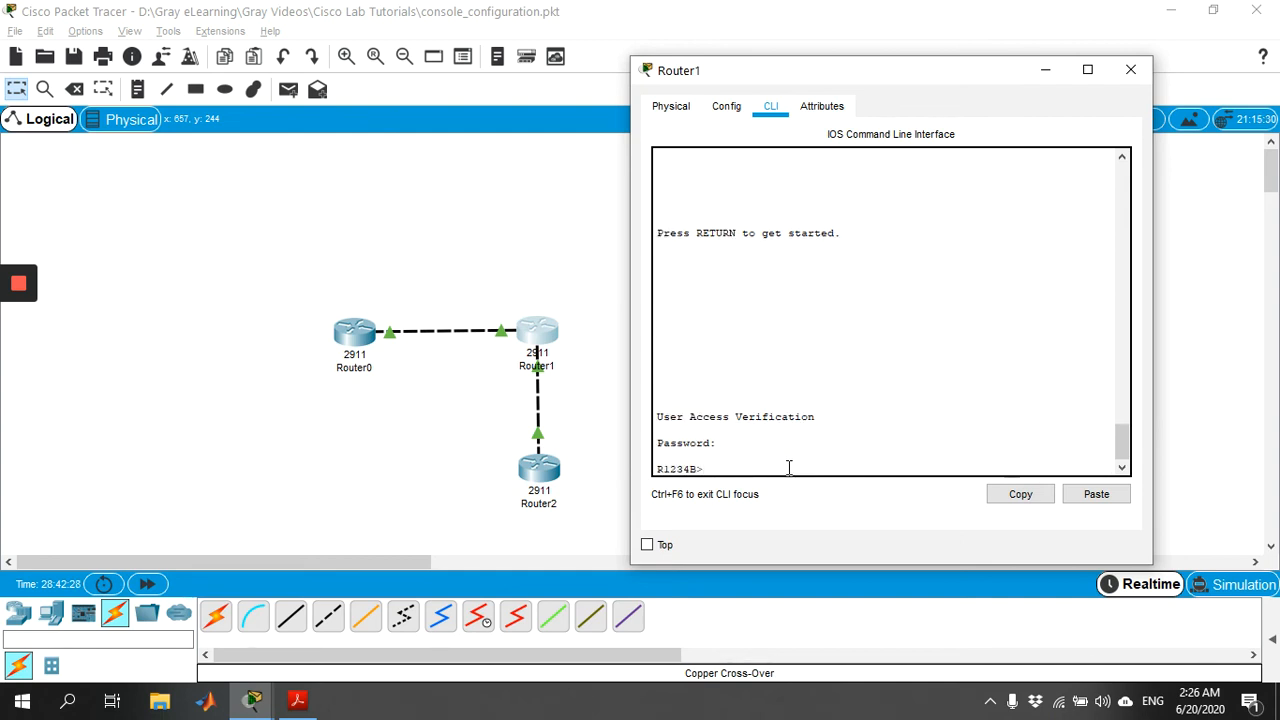
type("en")
key("Return")
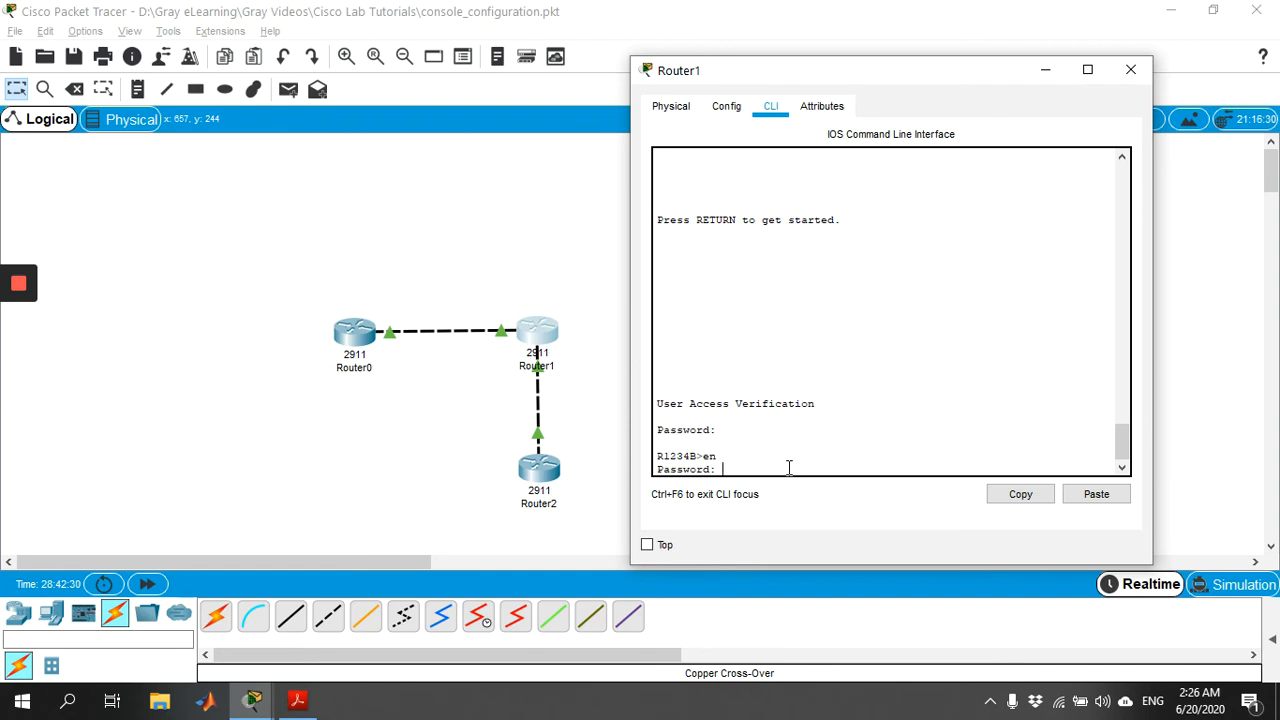
key("Return")
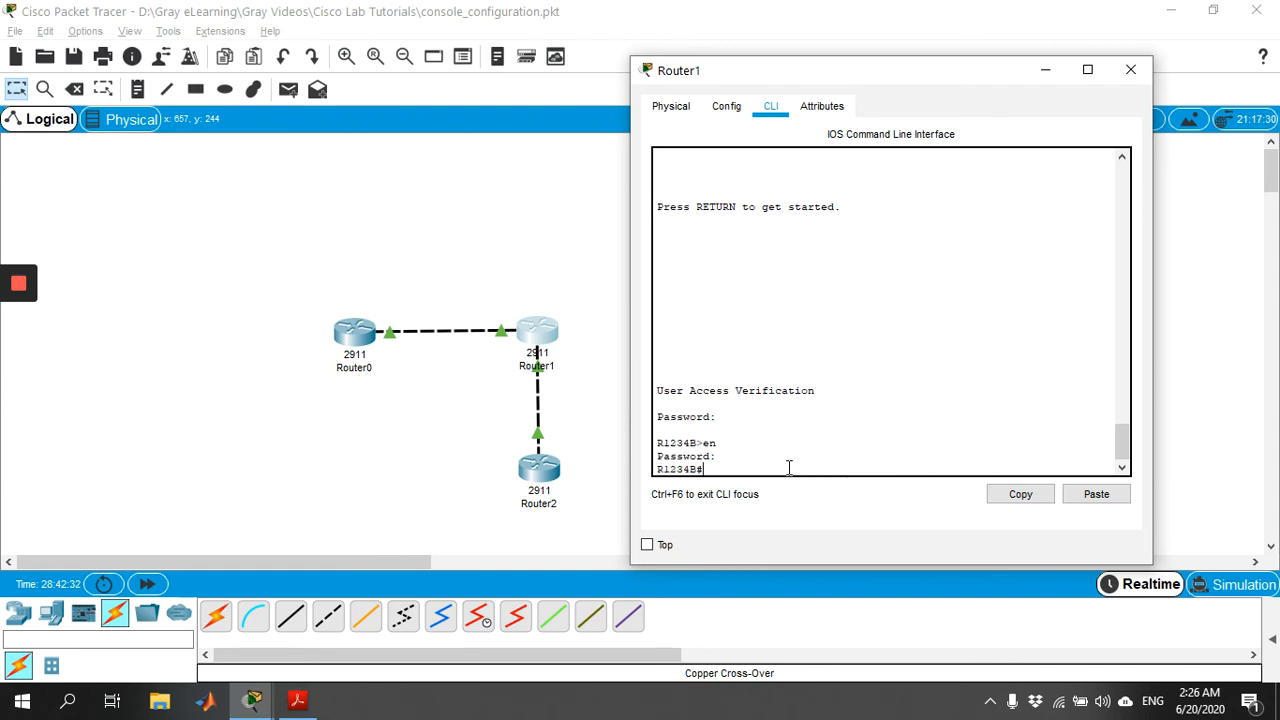
Step: Switch from Router1 to Router2 and enter global configuration mode with configure terminal
left_click(1131, 70)
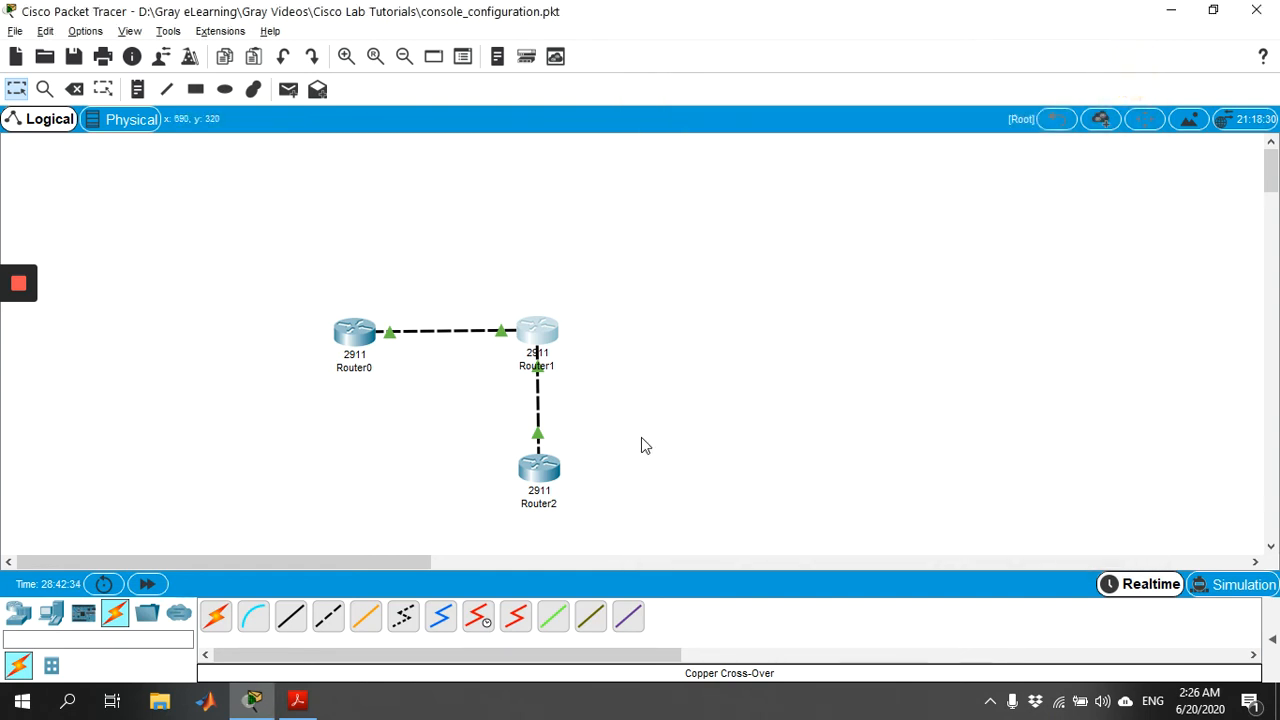
left_click(539, 470)
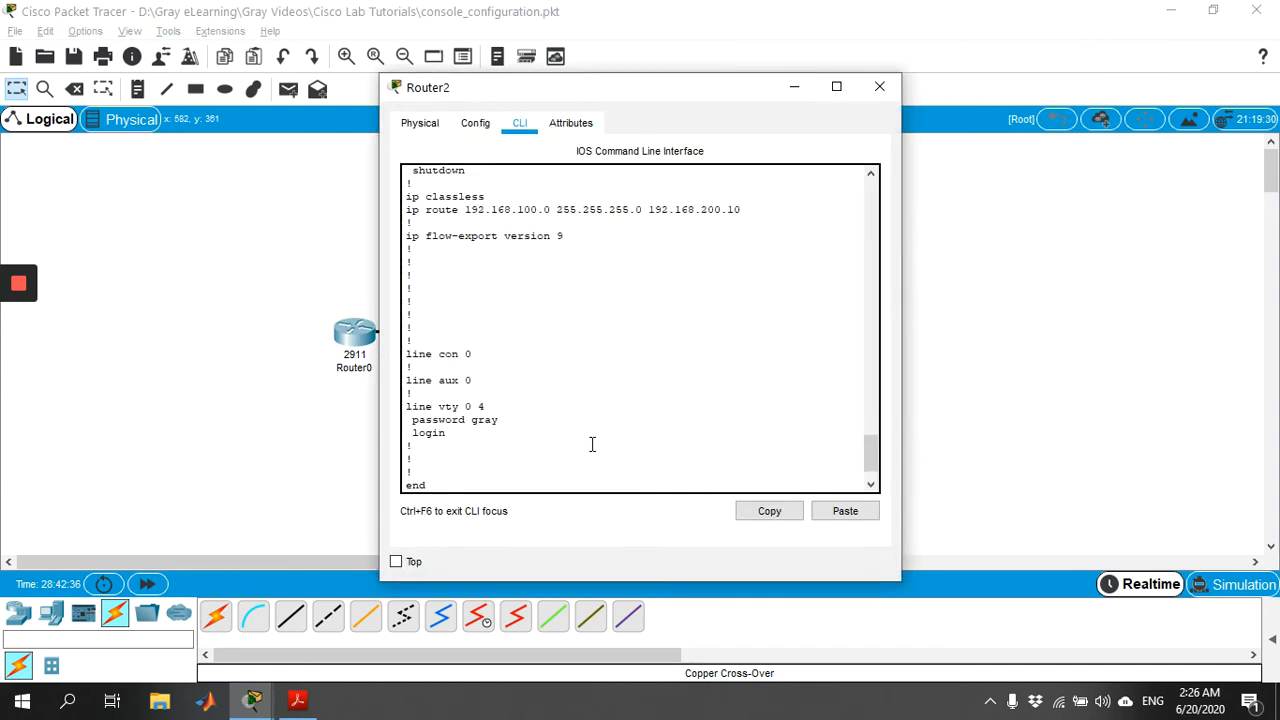
key("Return")
key("Return")
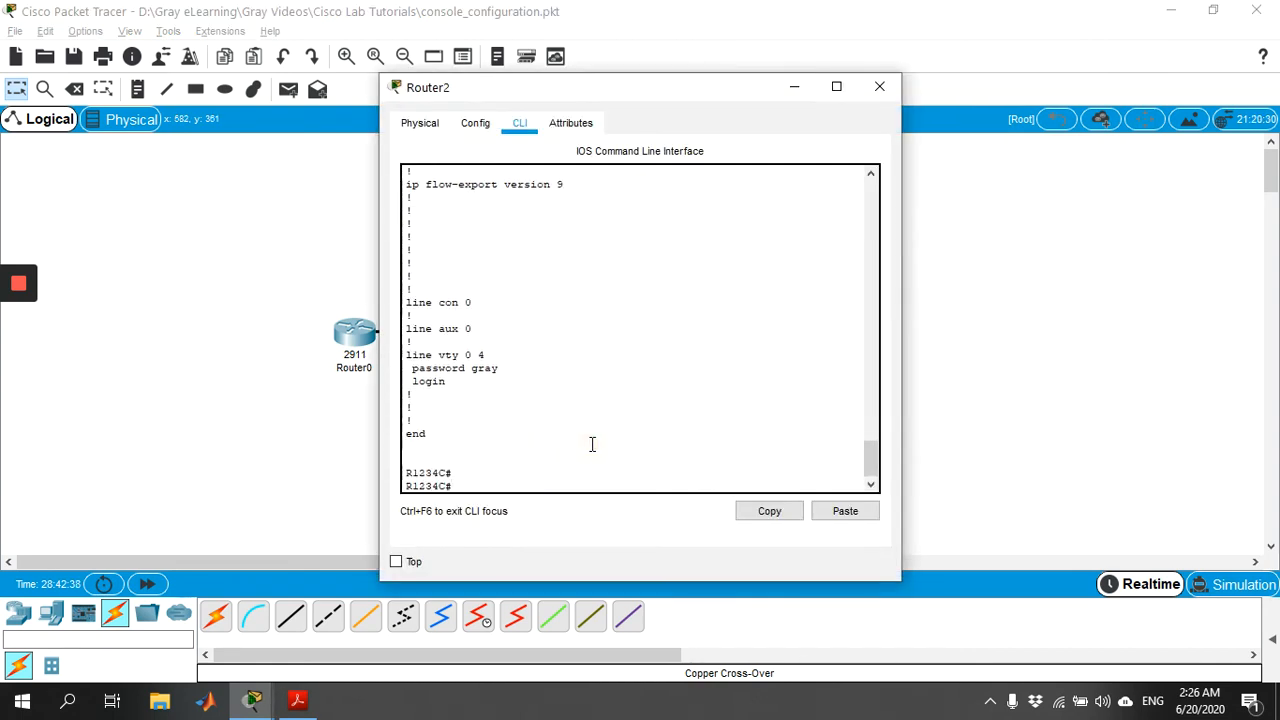
type("config")
key("Tab")
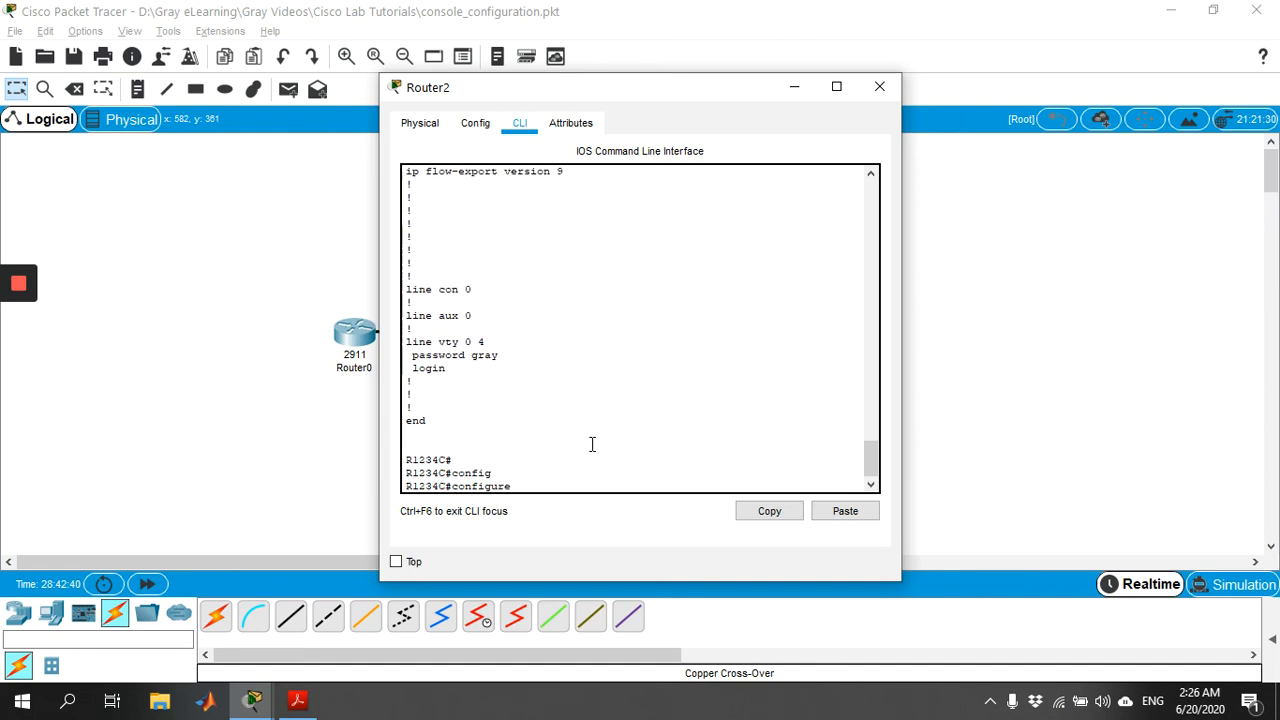
type("t")
key("Tab")
key("Return")
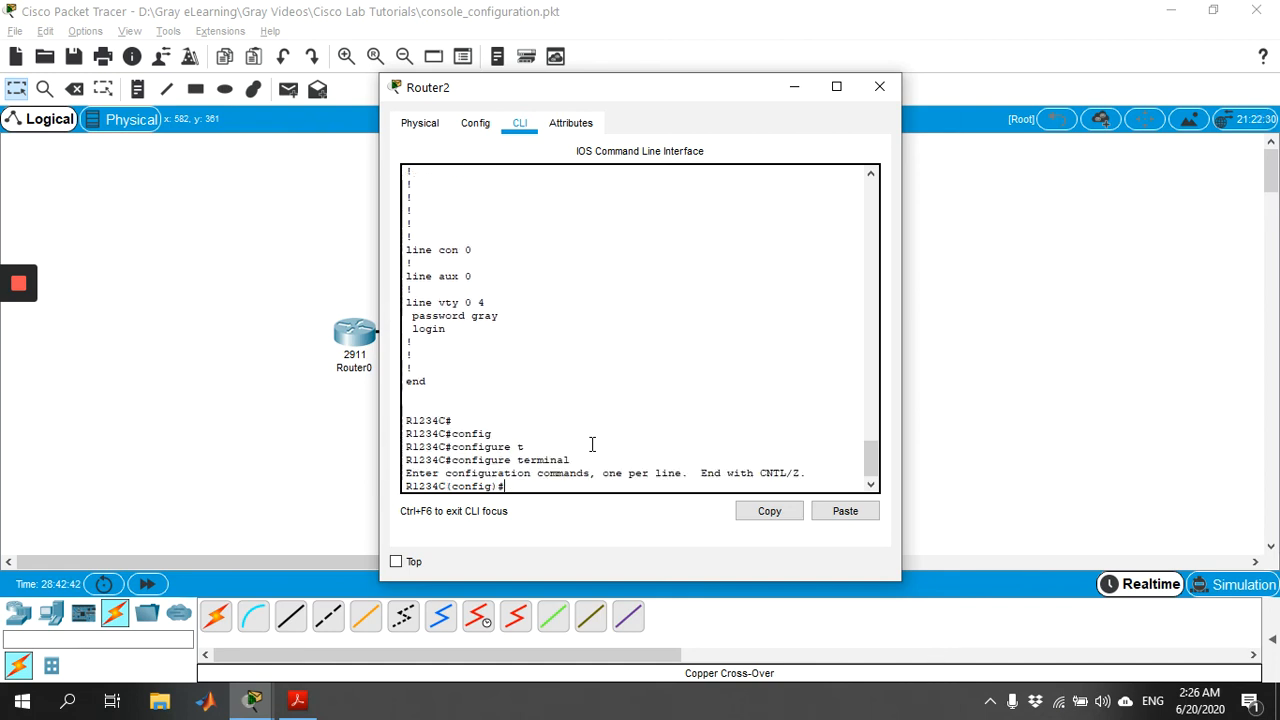
Step: Require login with a console password on Router2's line console 0
type("lin")
key("Tab")
type("c")
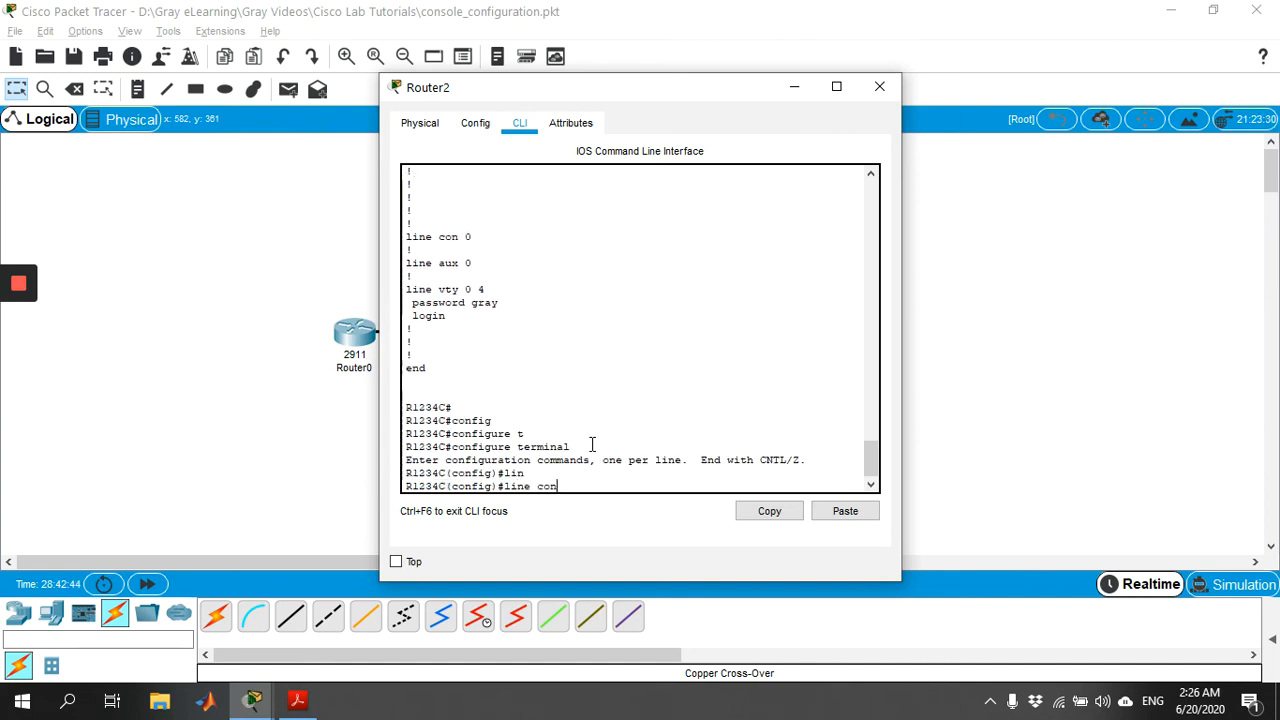
type("on")
key("Tab")
type("0")
key("Return")
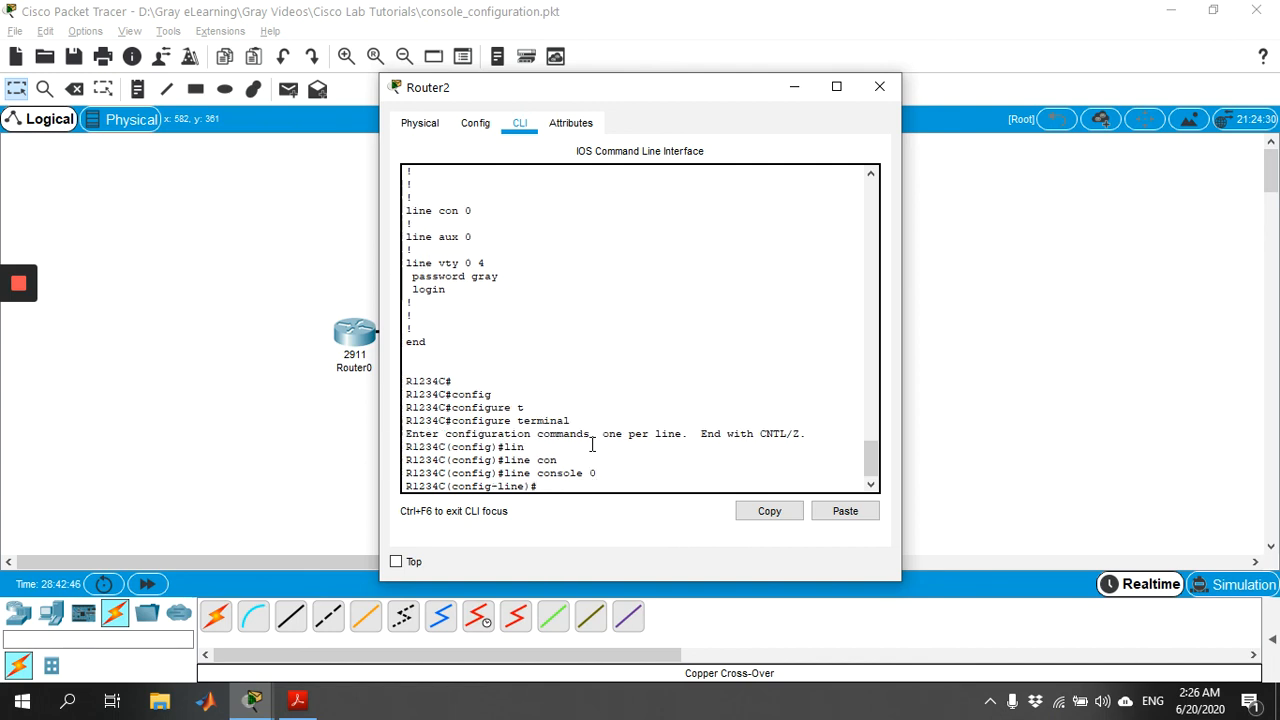
type("login")
key("Return")
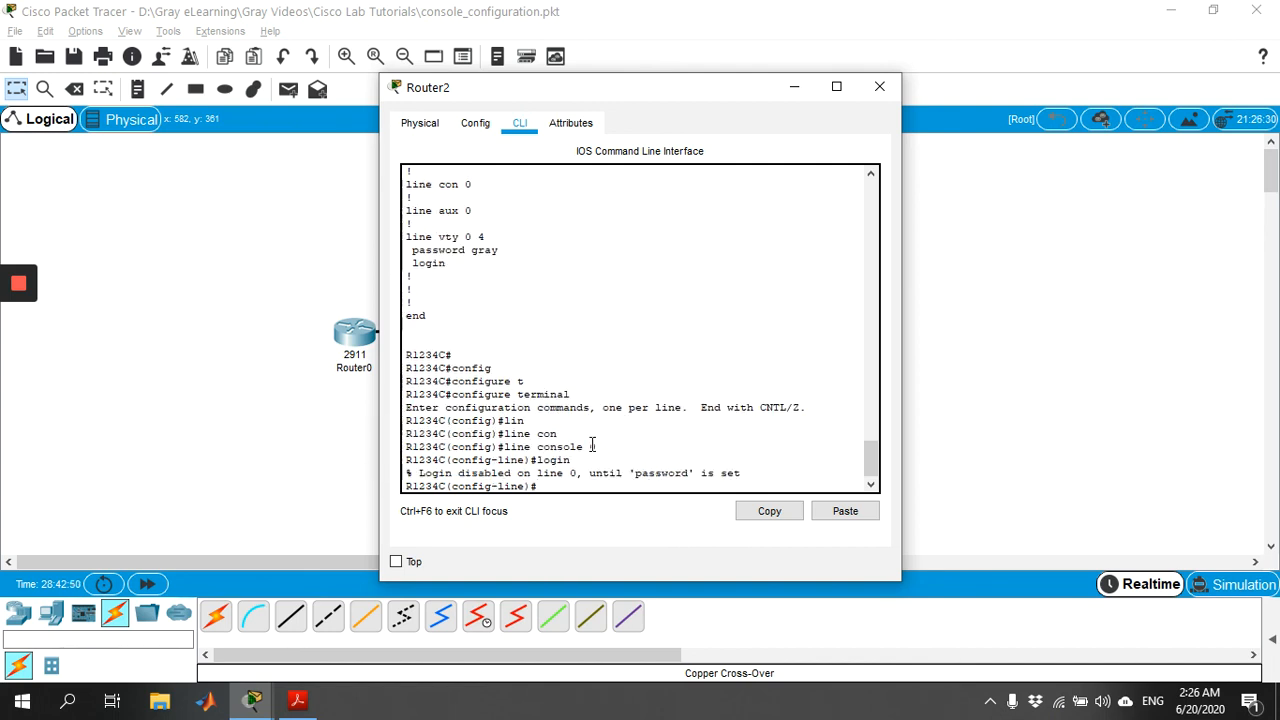
type("pas")
key("Tab")
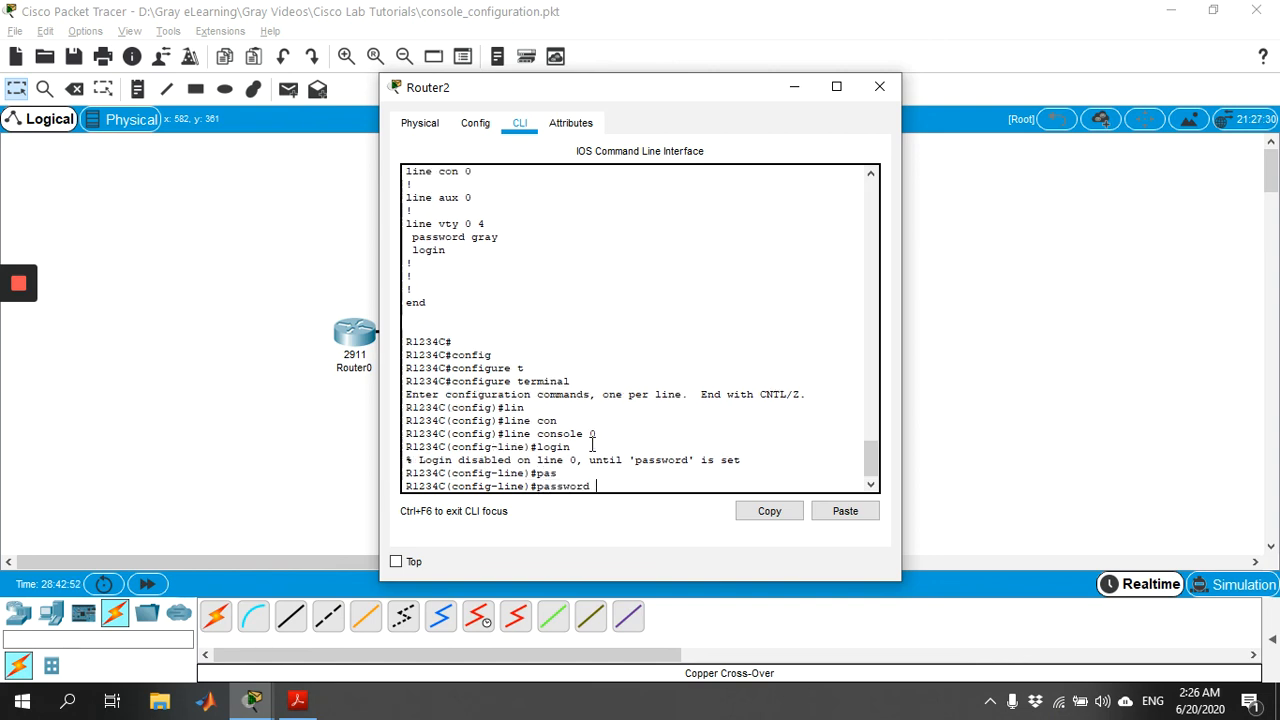
key("Return")
Step: Exit line and global configuration modes back to Router2's privileged prompt
type("ex")
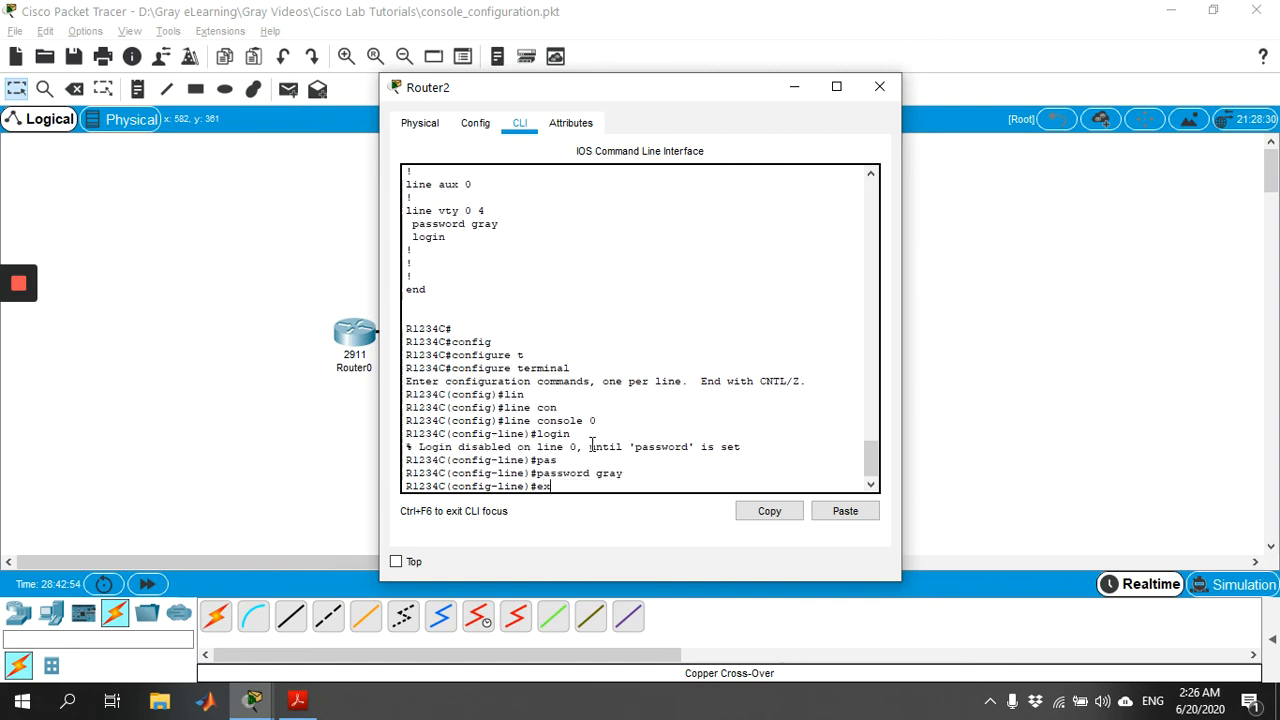
type("it")
key("Return")
type("exi")
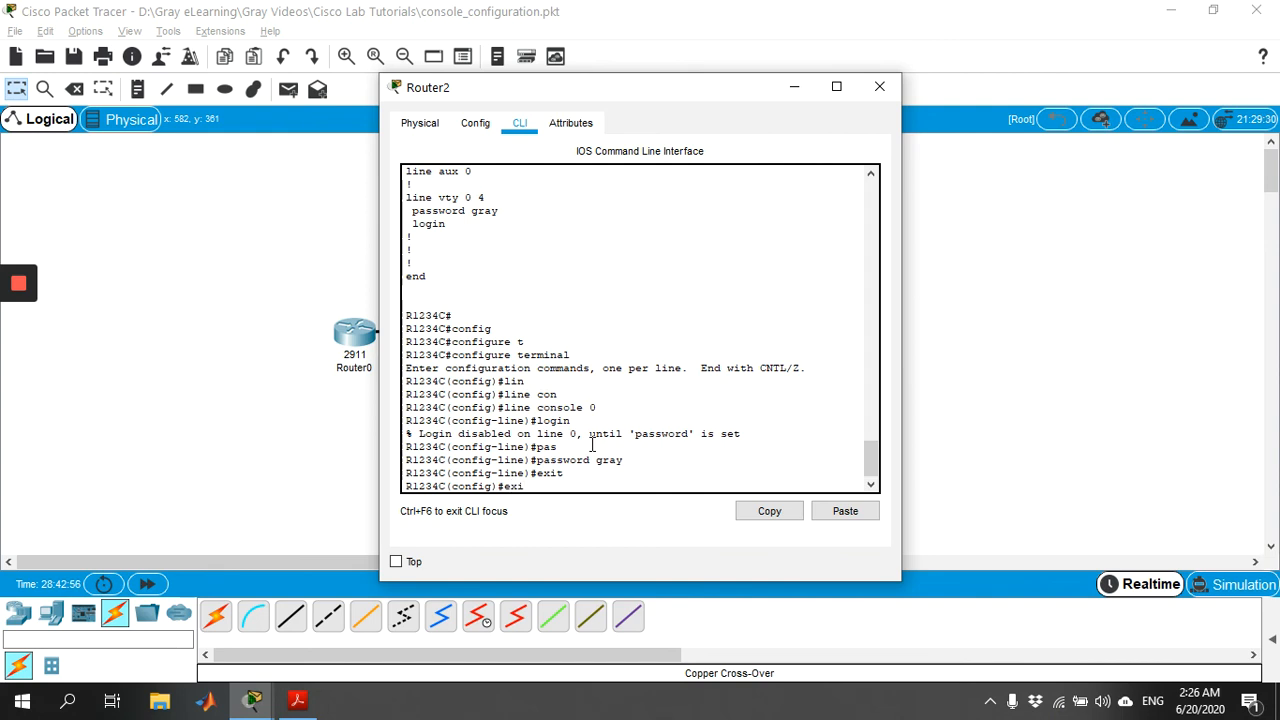
type("t")
key("Return")
key("Return")
type("ex")
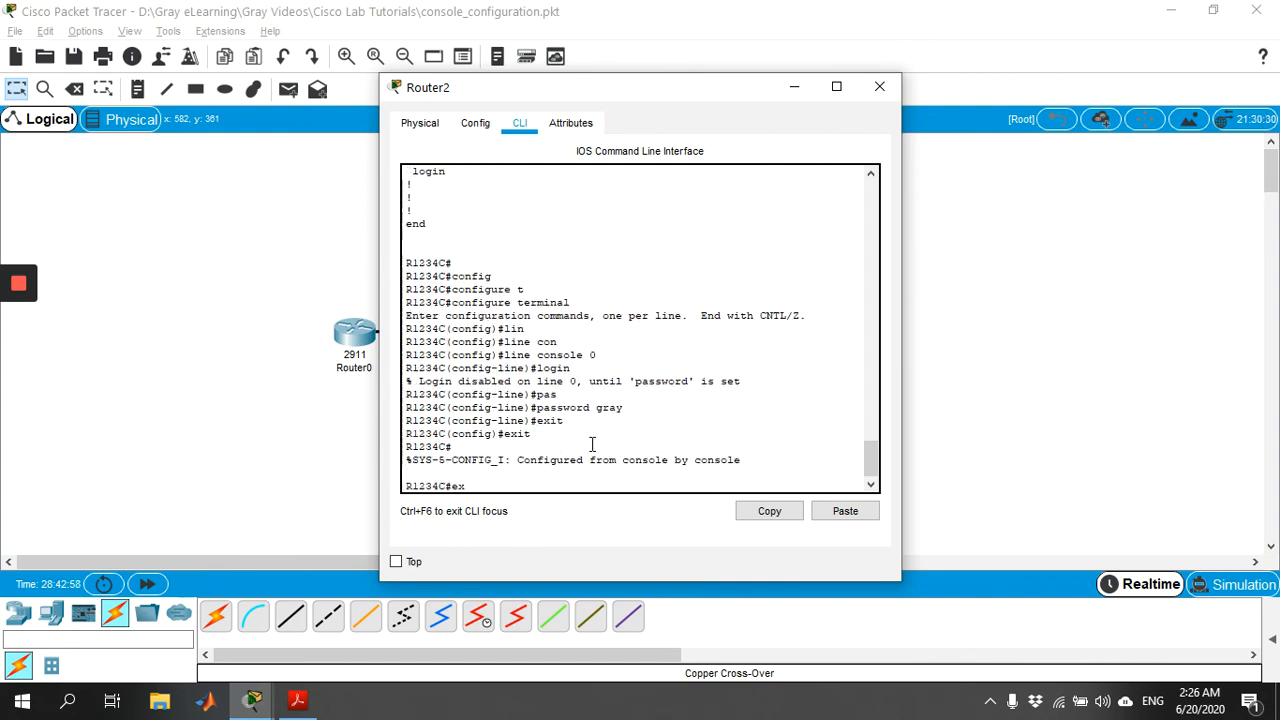
type("it")
Step: Log back into Router2 with the console password and enter privileged mode with the enable password
key("Return")
key("Return")
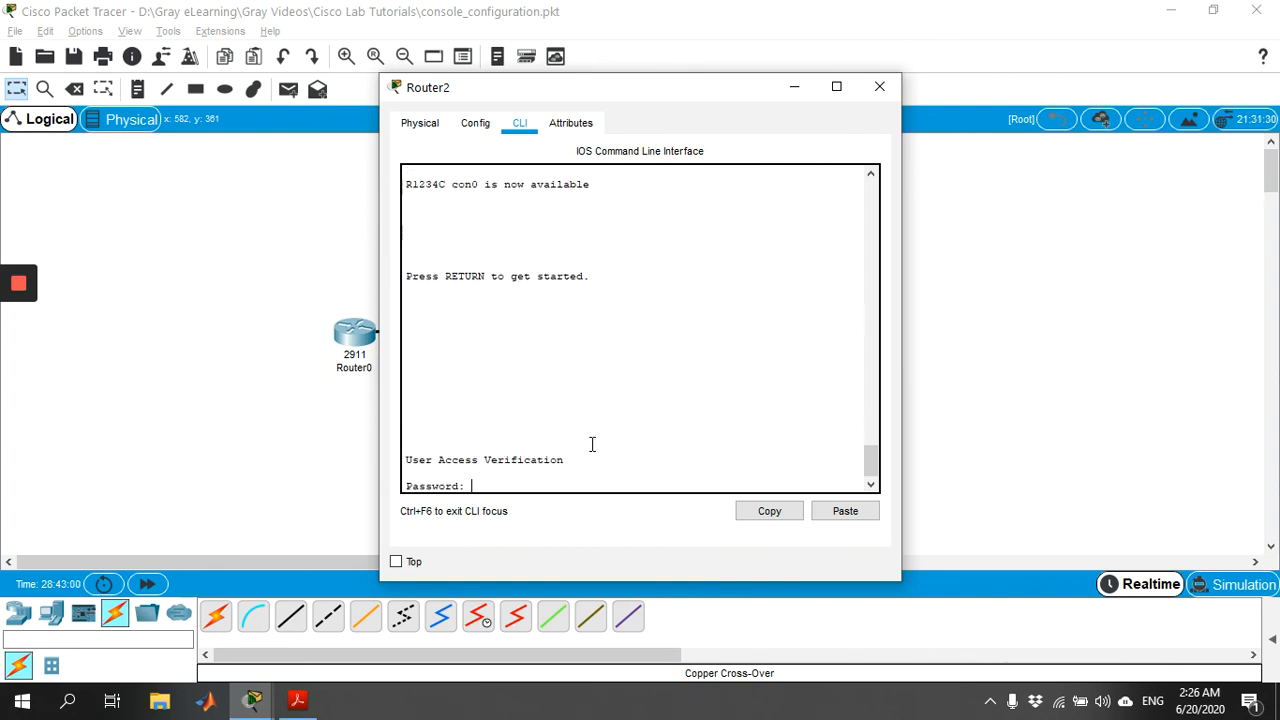
key("Return")
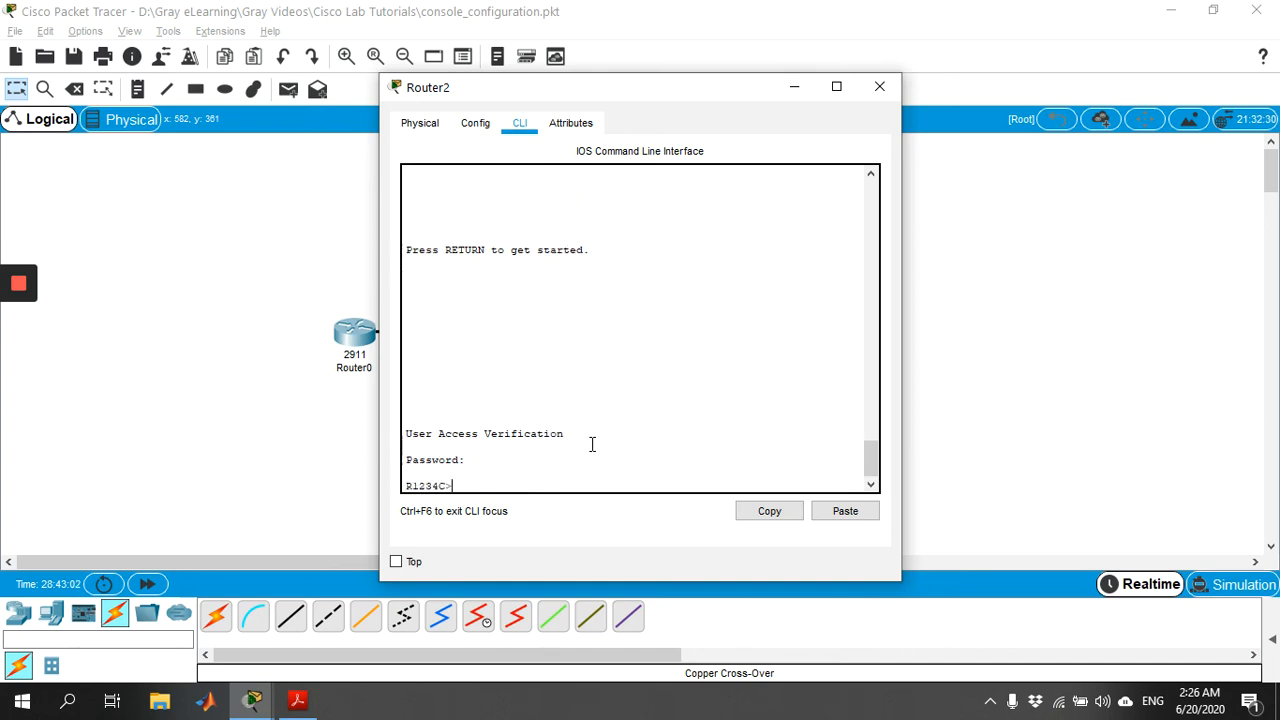
type("en")
key("Return")
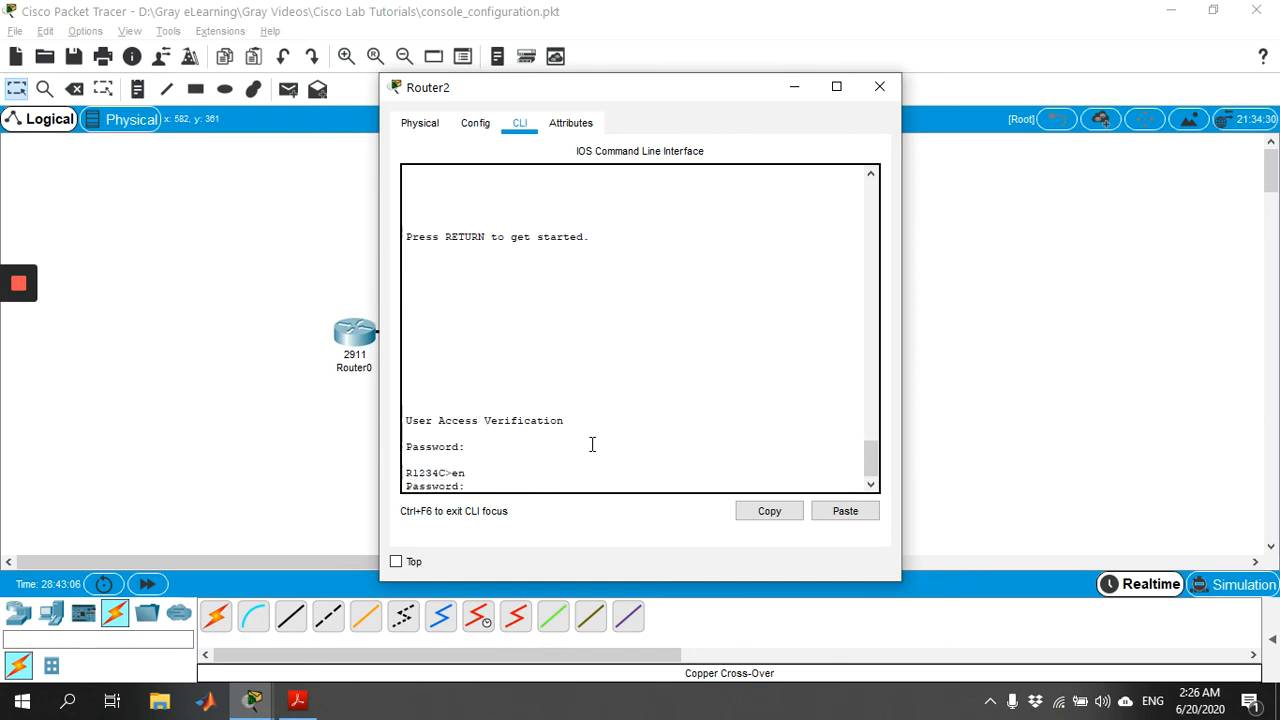
key("Return")
Step: Display Router2's running configuration with show running-config
type("show")
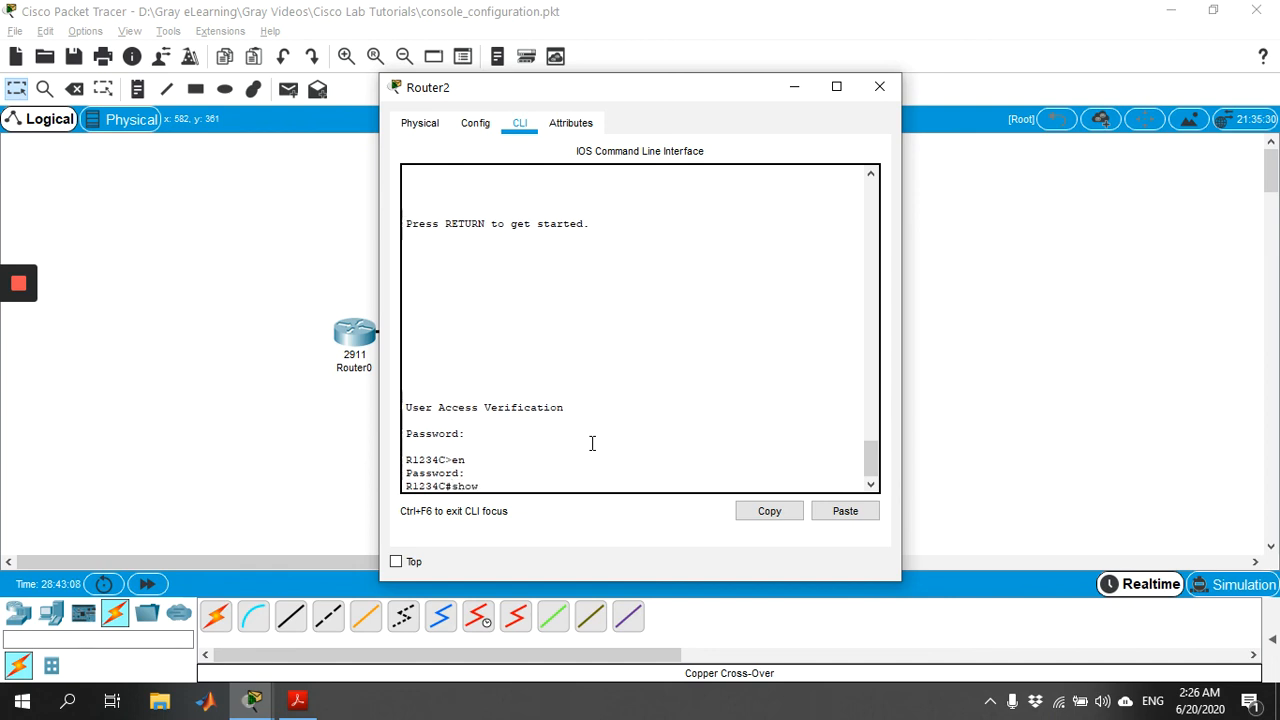
type(" run")
key("Tab")
key("Return")
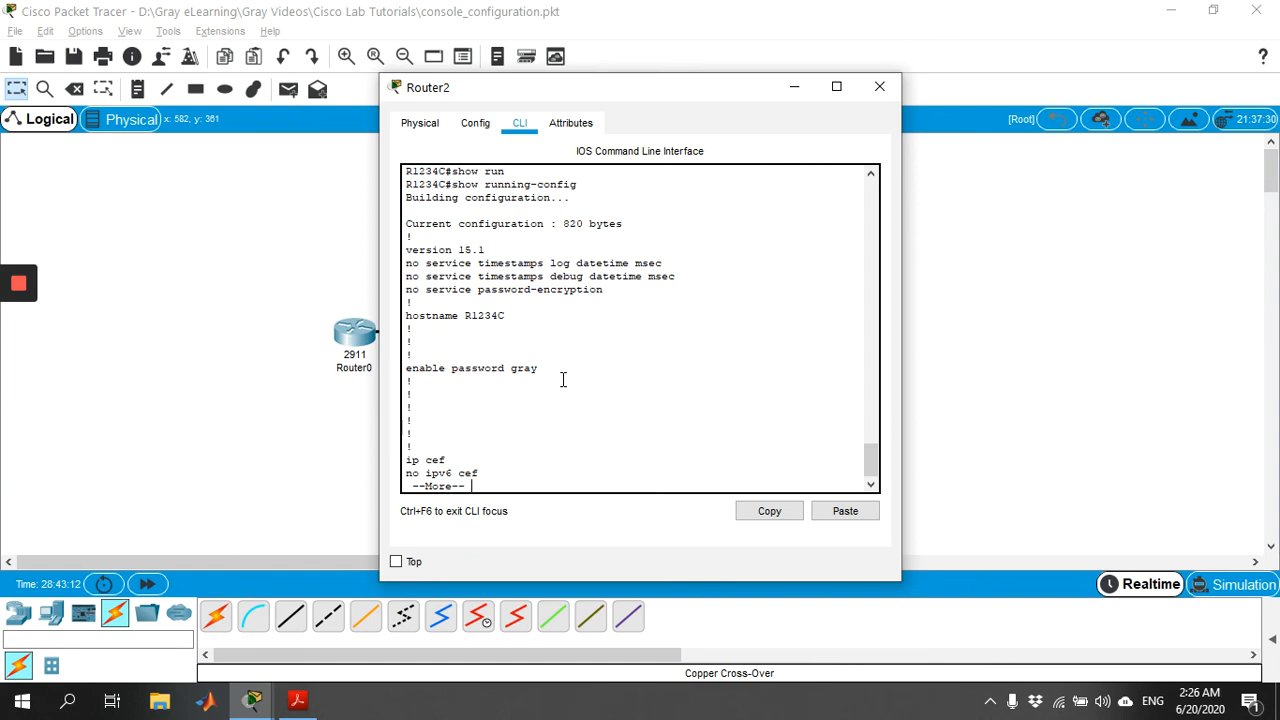
Step: Page through Router2's running configuration to its console and VTY line settings
key("space")
key("space")
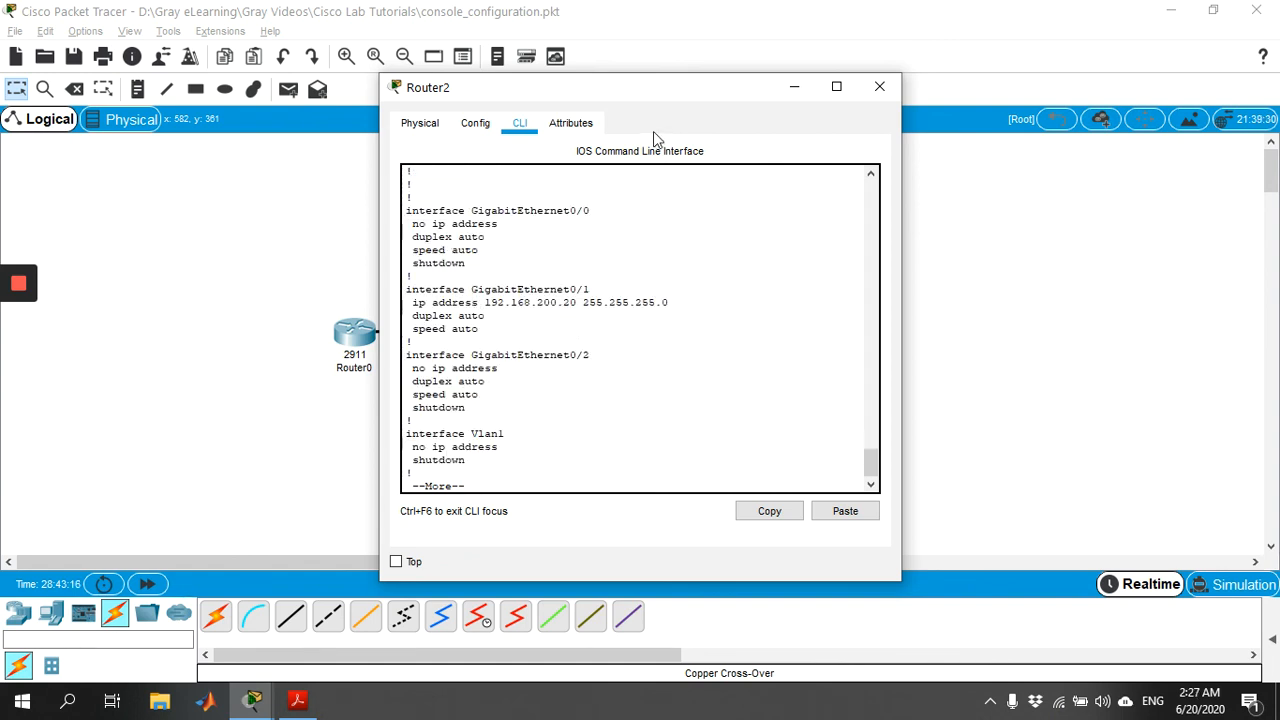
left_click_drag(666, 89, 887, 80)
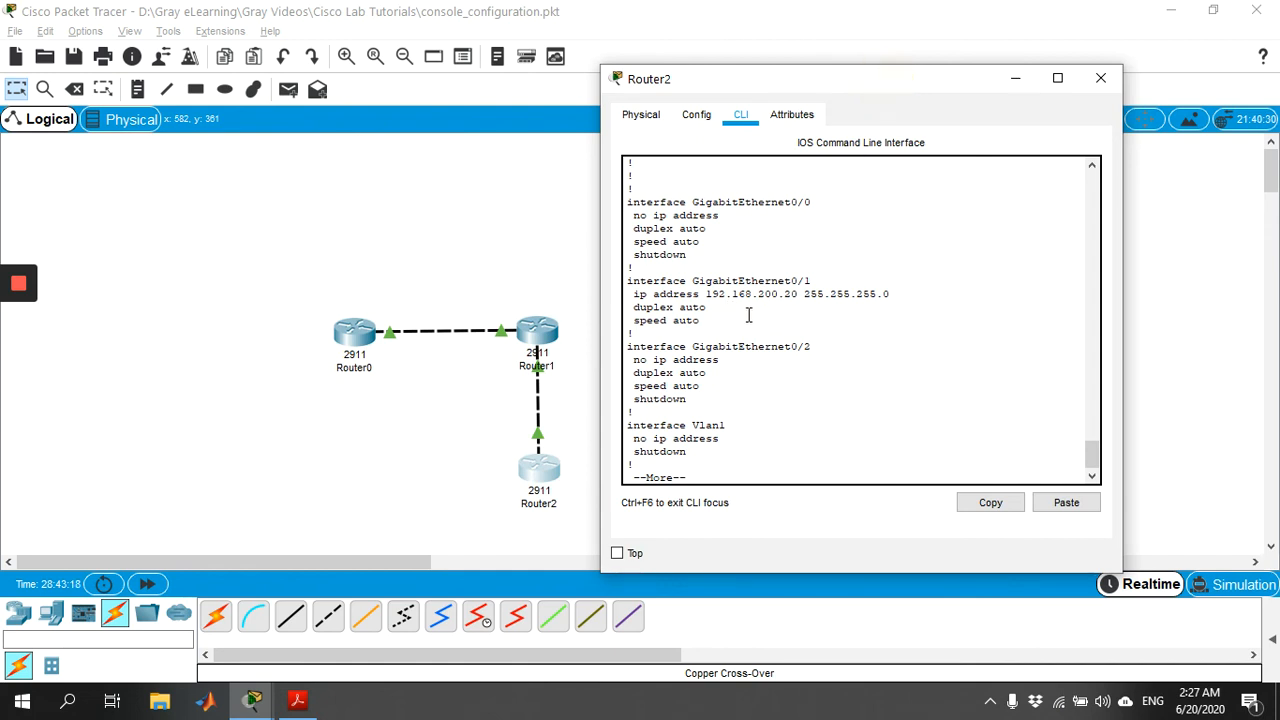
key("space")
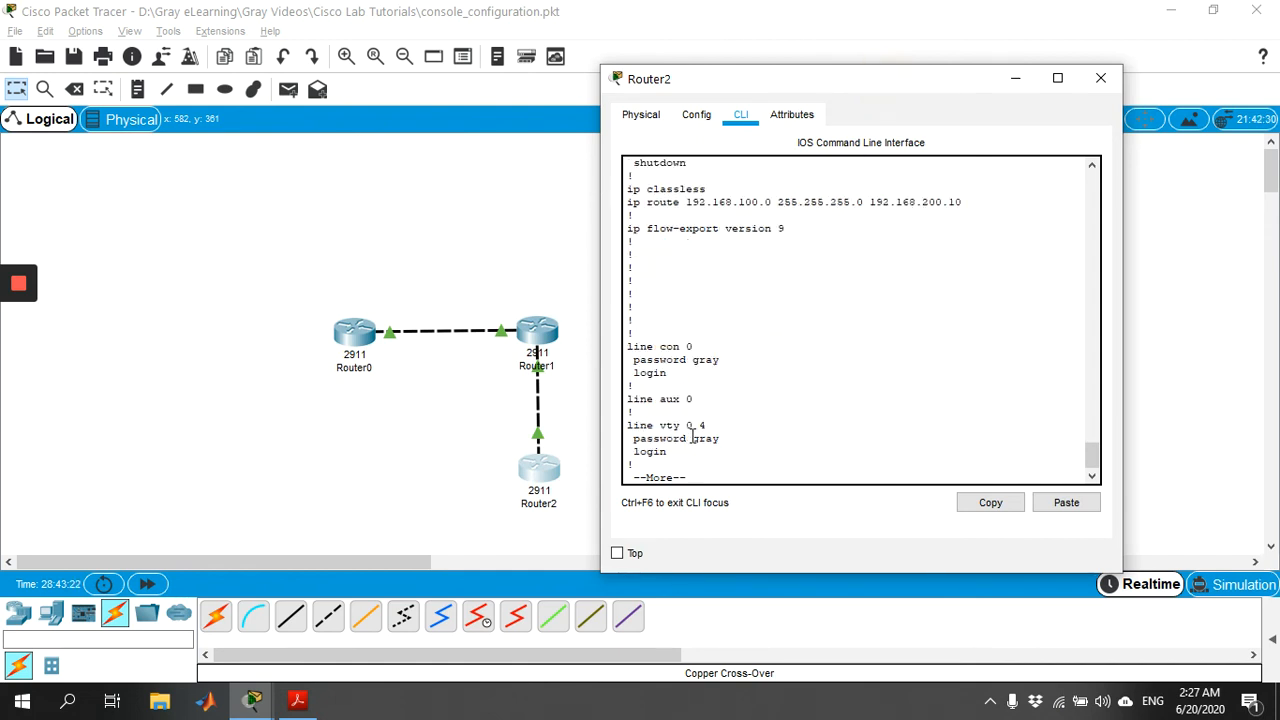
Step: Highlight the line con 0 and line vty 0 4 password settings, then close Router2's window
left_click_drag(681, 377, 612, 349)
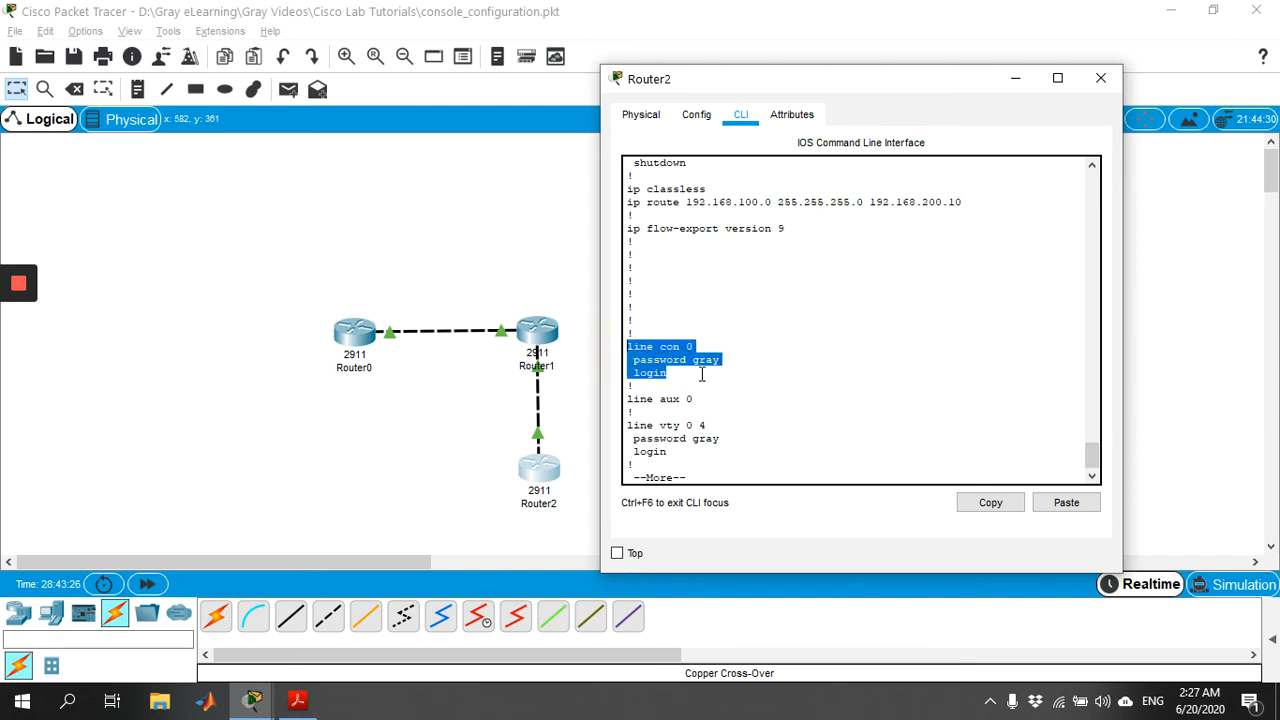
left_click_drag(672, 455, 628, 420)
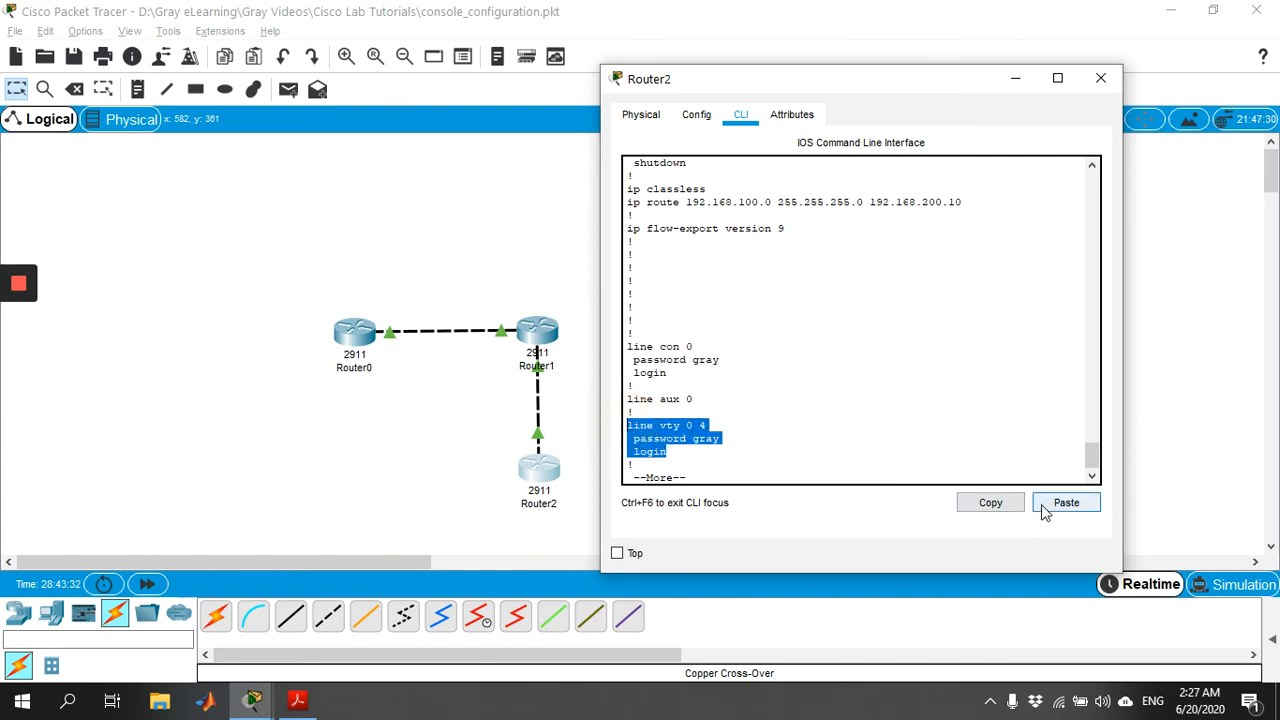
left_click(1102, 79)
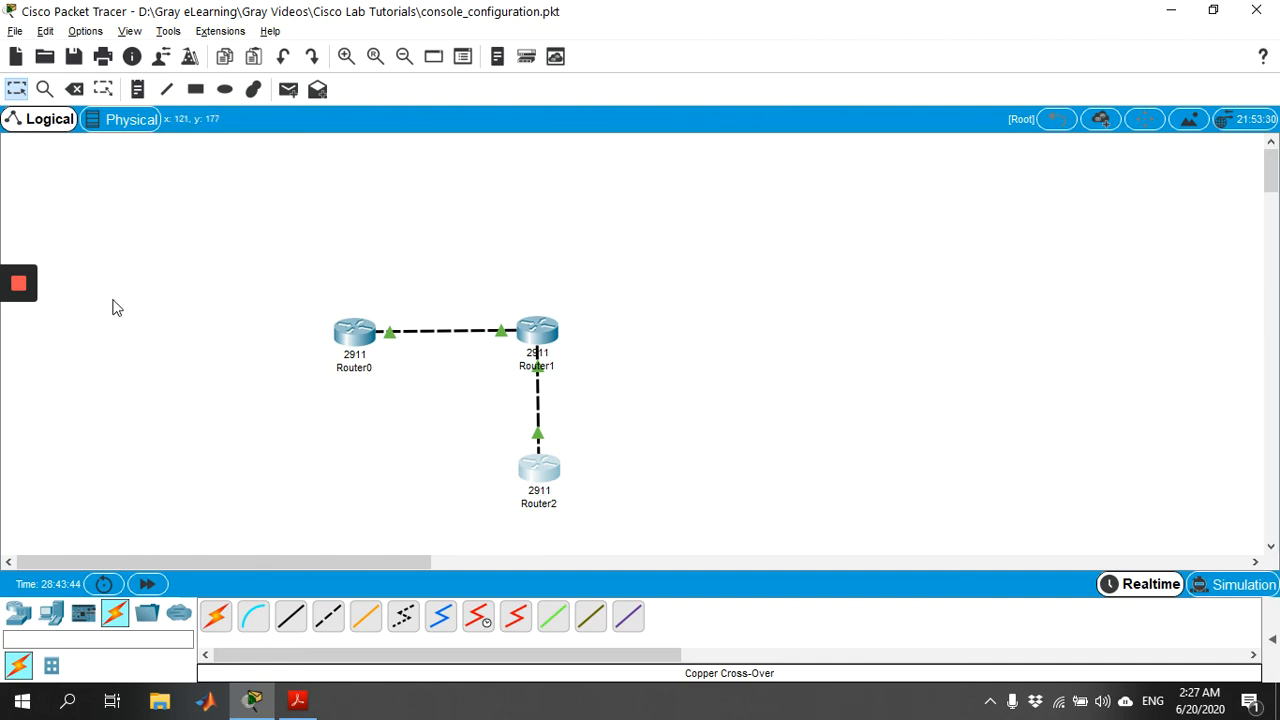
mouse_move(22, 290)
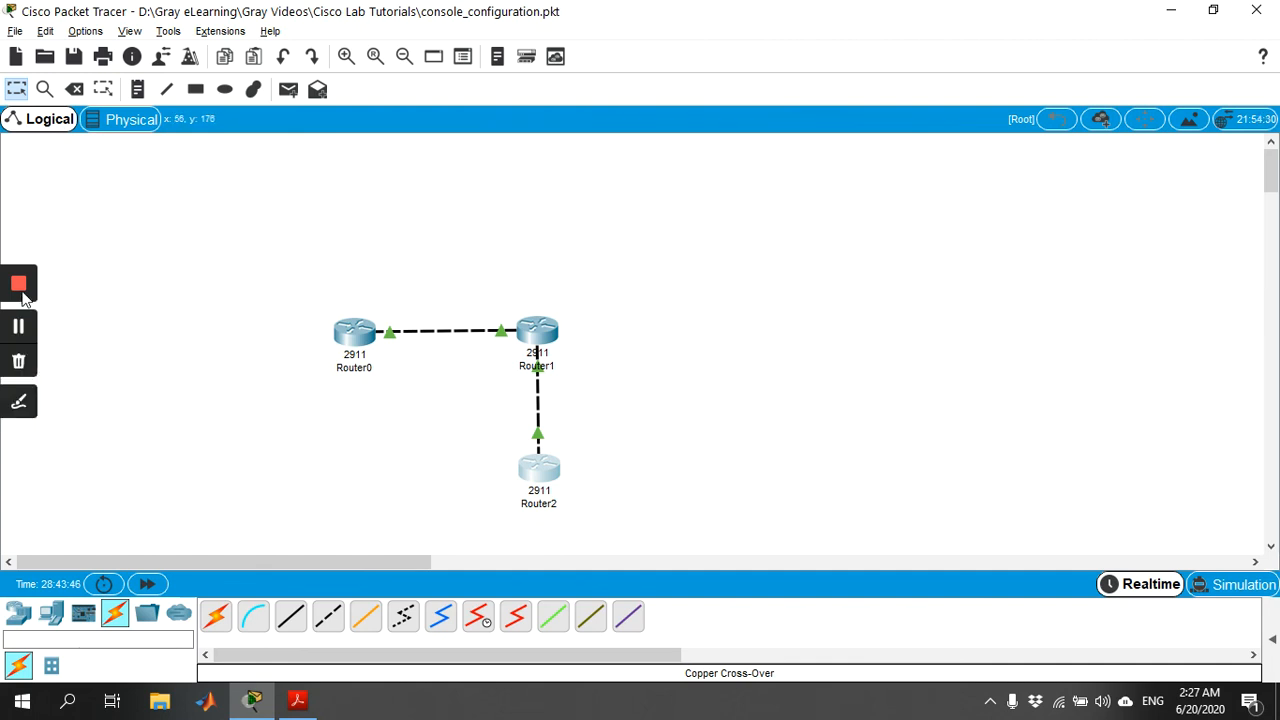